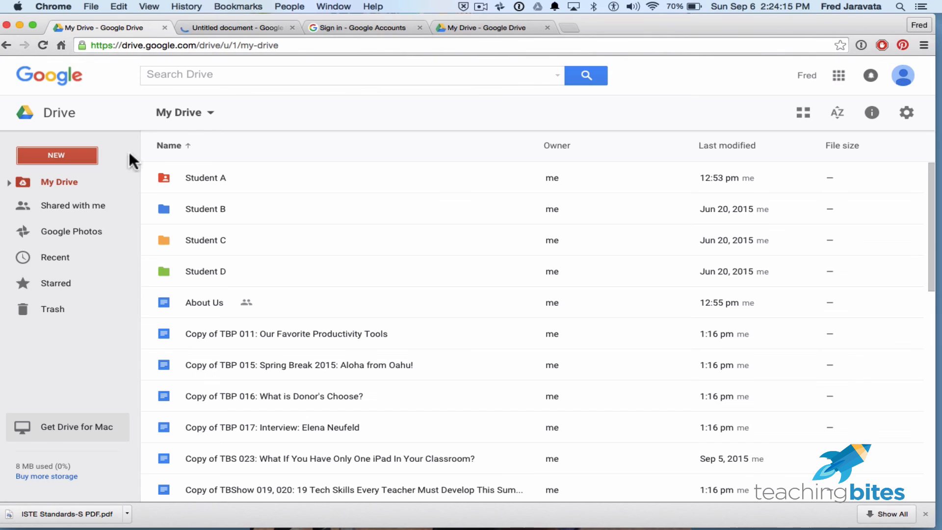
- Look through the Google apps launcher, including its additional apps
click(840, 75)
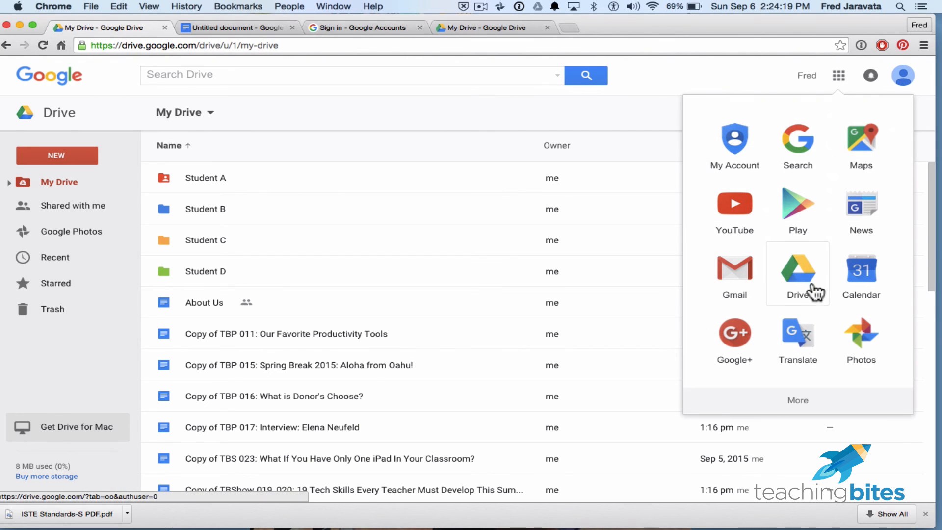
click(789, 403)
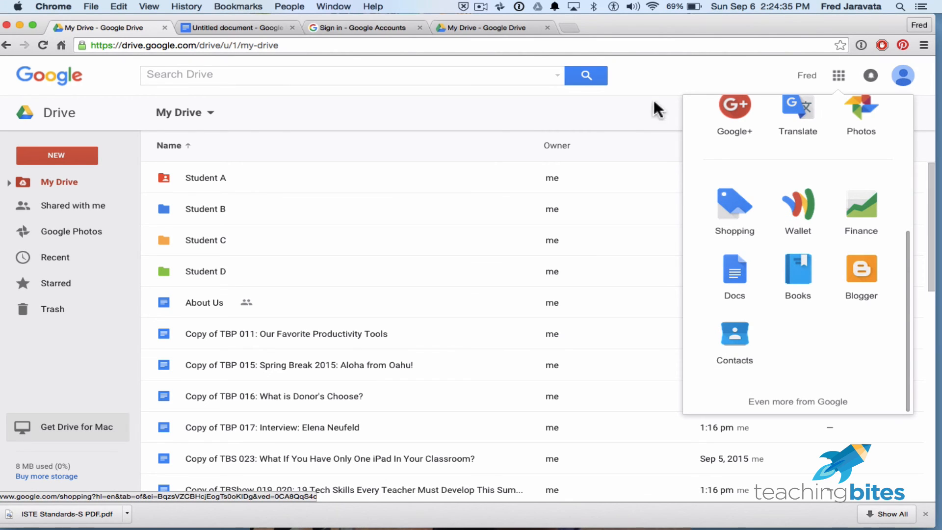
scroll(750, 225, up, 5)
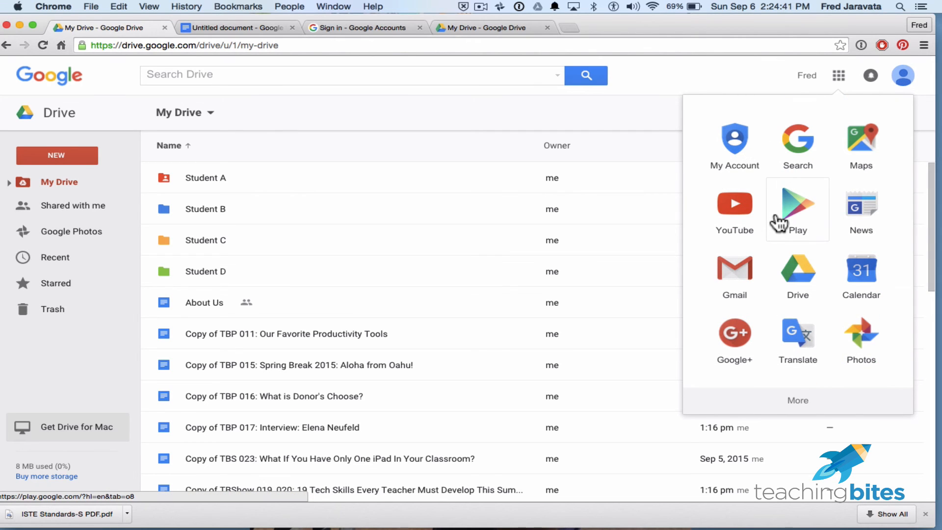
click(636, 75)
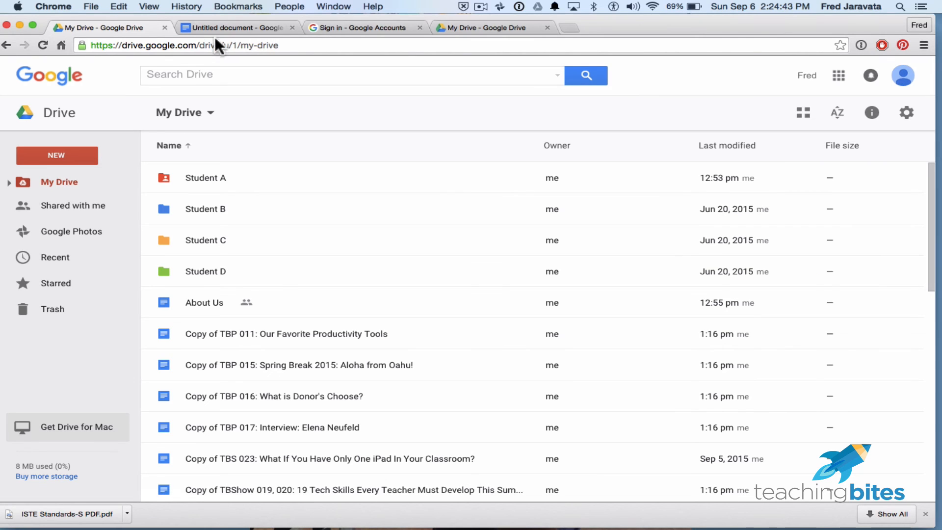
- Create a new blank Google Docs document from Drive and close the older untitled document
click(57, 152)
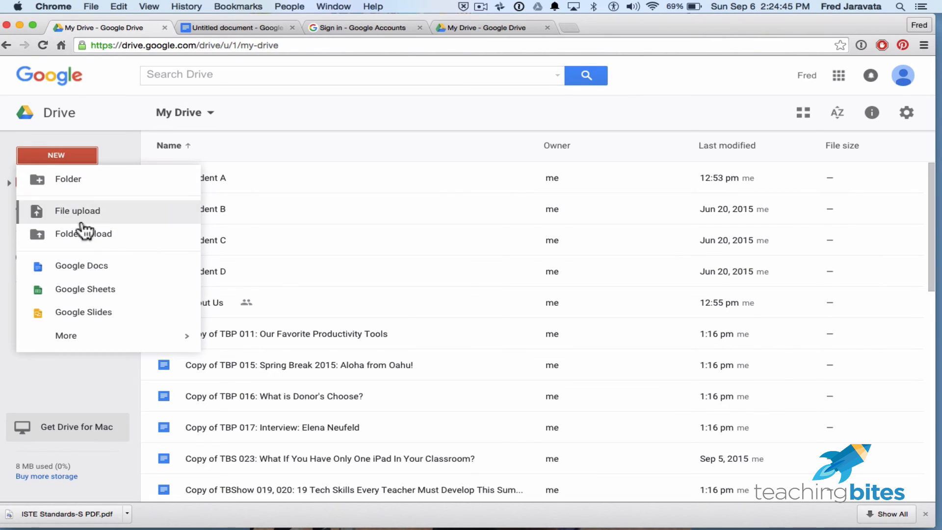
click(87, 268)
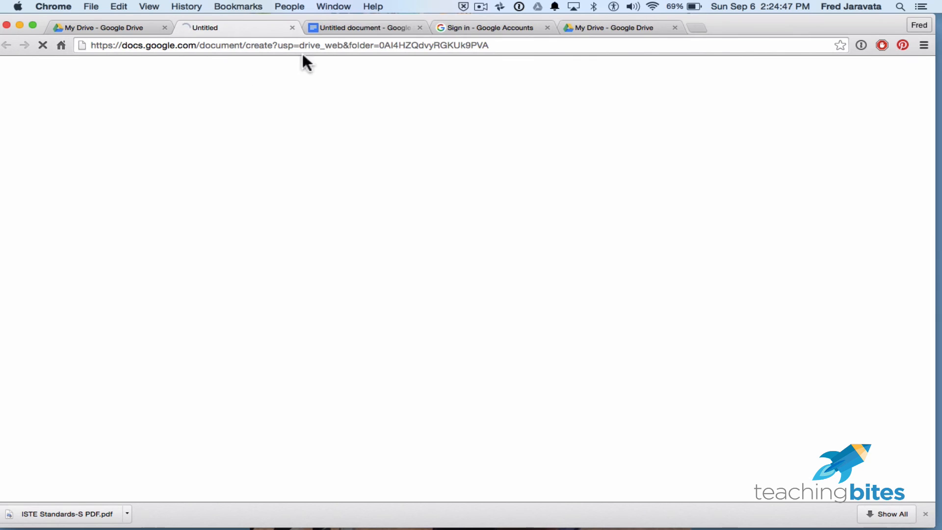
click(420, 28)
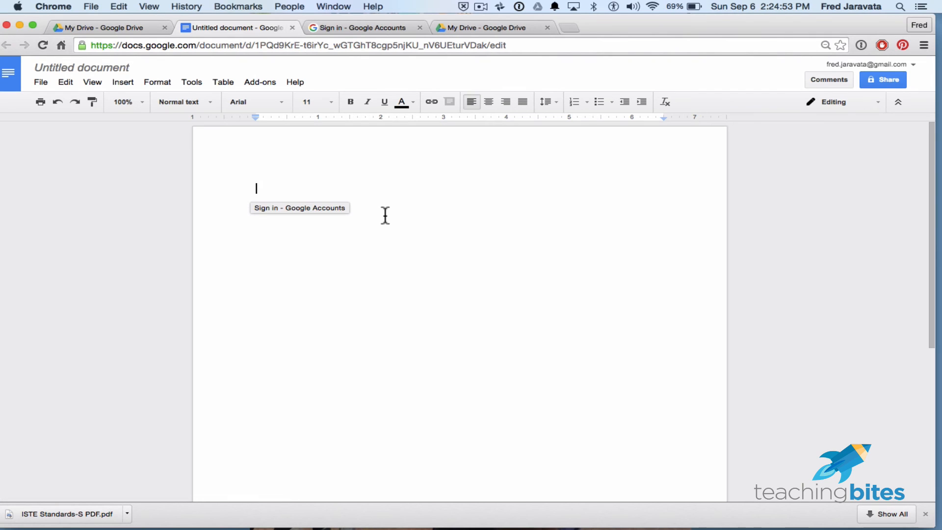
- Rename the new document as ISTE Standards
click(108, 67)
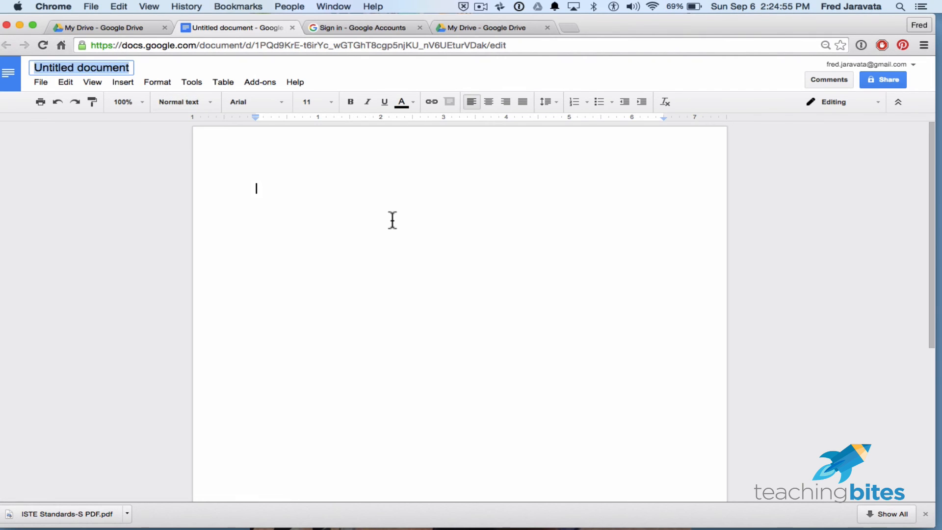
text(IS)
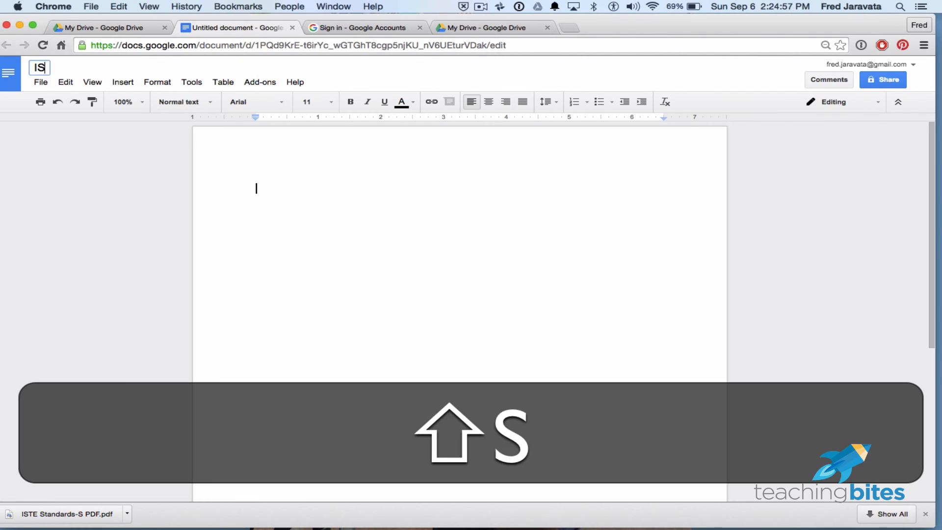
text(TE Standars)
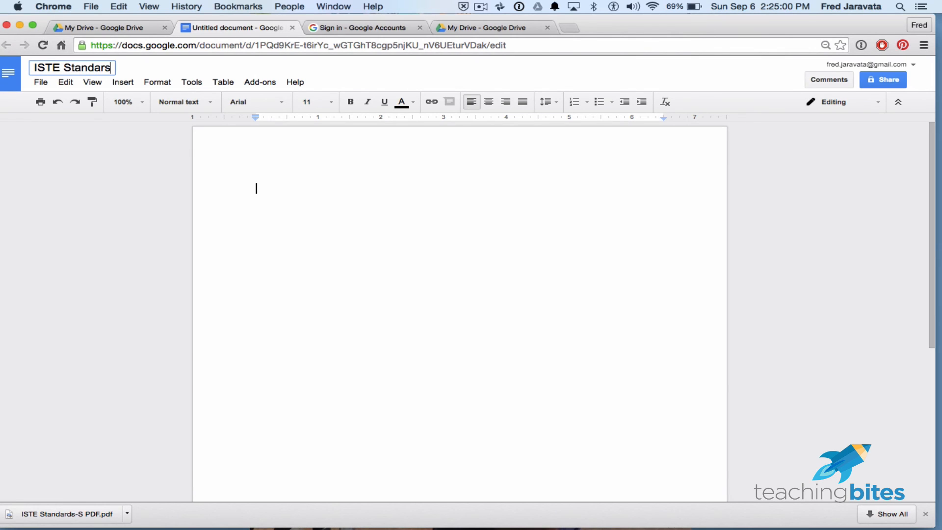
key(BackSpace)
text(ds)
click(467, 225)
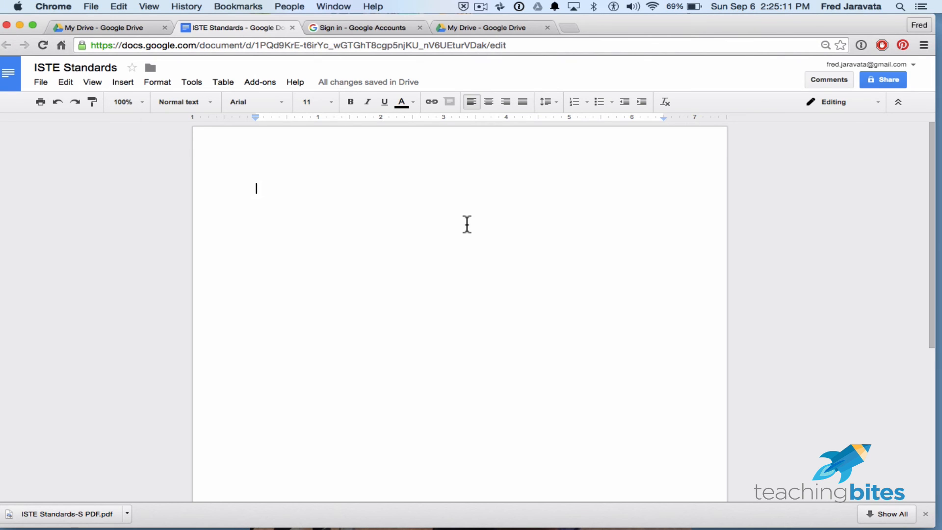
- Paste the copied ISTE student standards text into the blank document and check it from its heading
key(cmd+v)
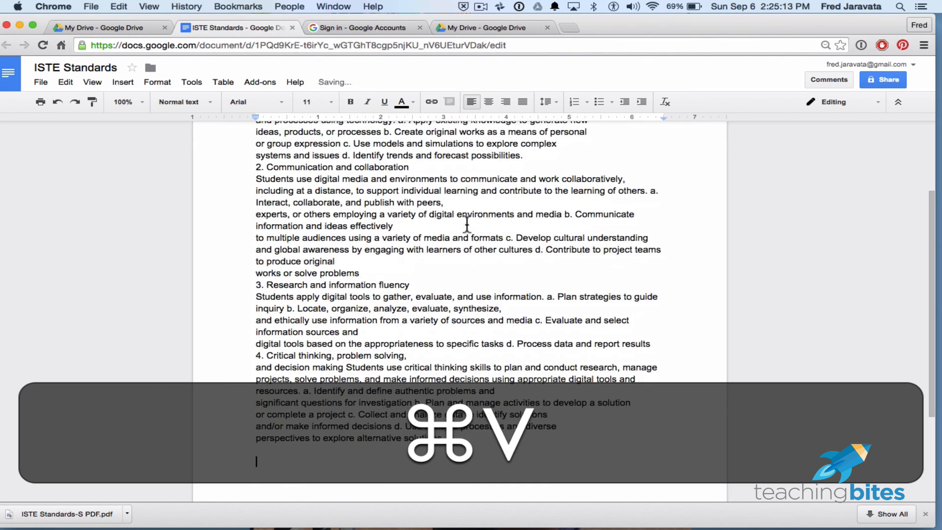
scroll(482, 252, up, 5)
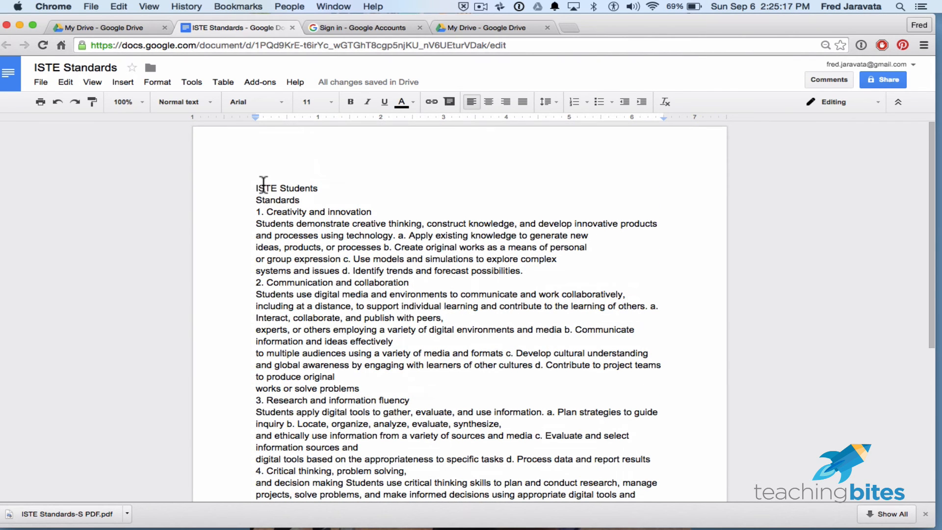
drag(255, 185, 299, 194)
click(362, 221)
- Go to the Docs home and examine the full template gallery, from Featured through Work, before returning to the home page
click(19, 75)
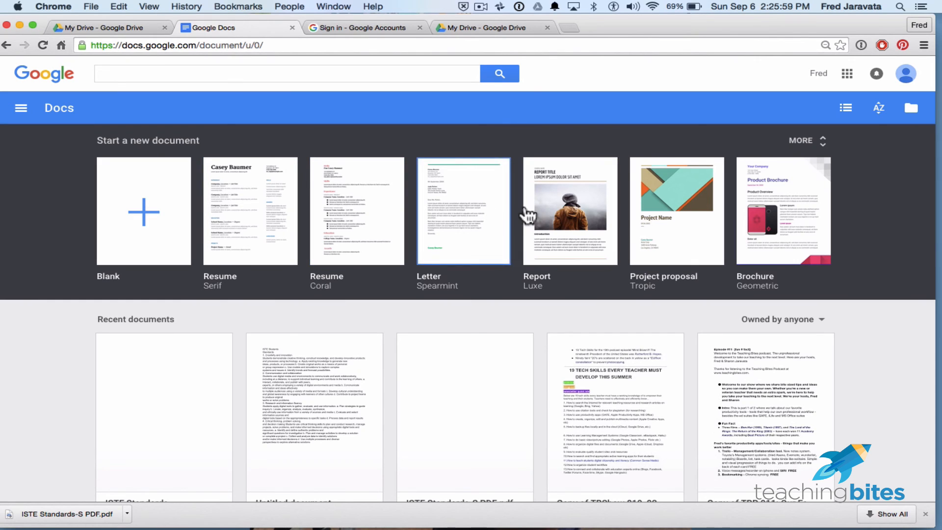
click(822, 142)
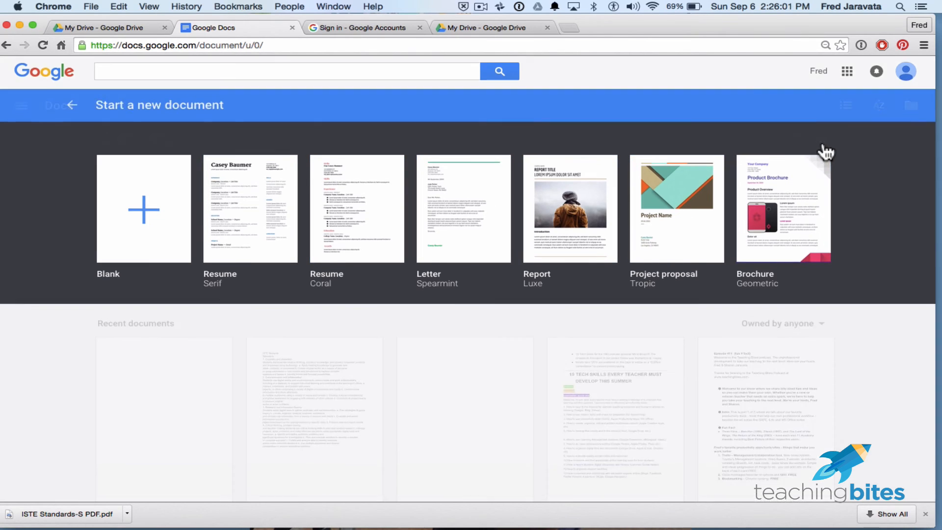
scroll(702, 366, down, 7)
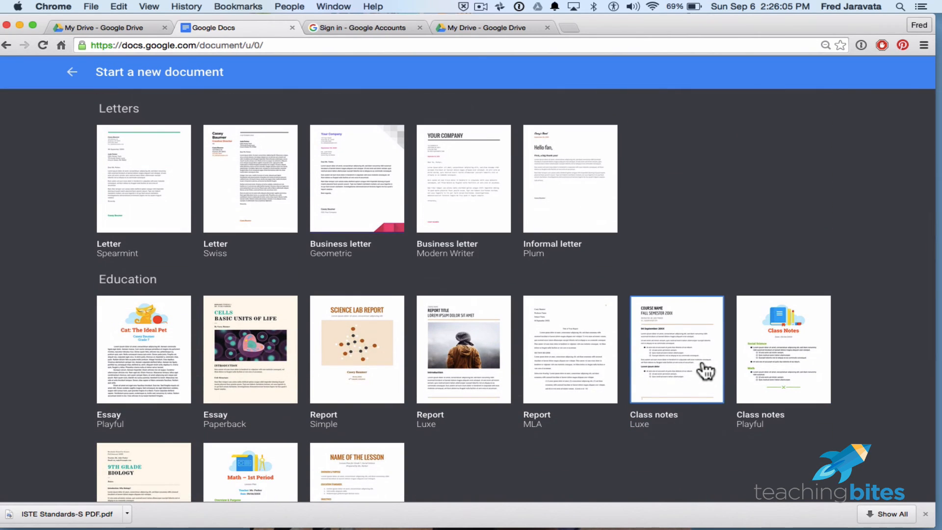
scroll(706, 372, down, 3)
scroll(705, 372, down, 4)
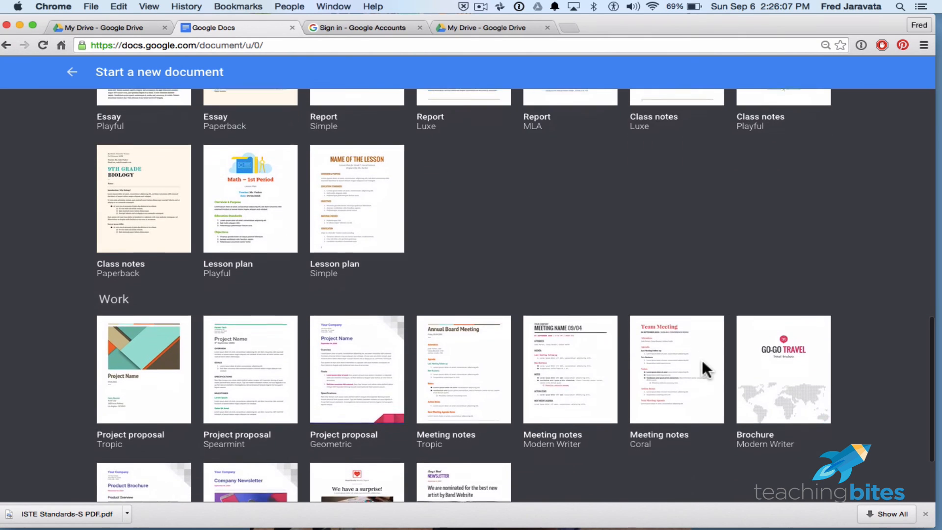
scroll(705, 371, down, 2)
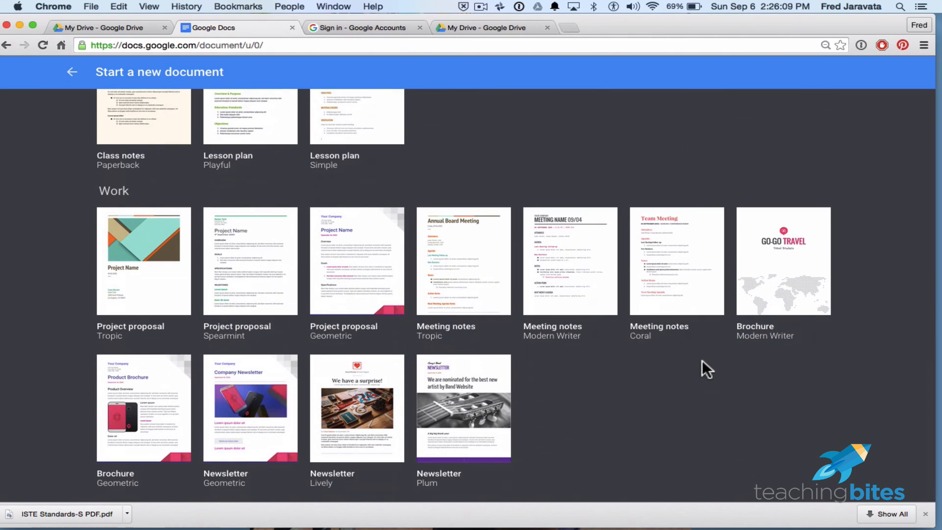
scroll(702, 363, up, 10)
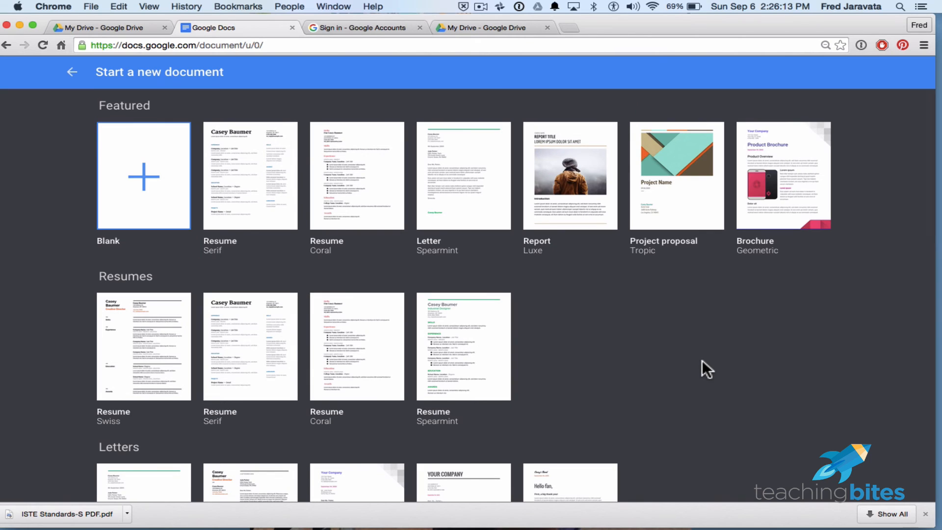
click(74, 73)
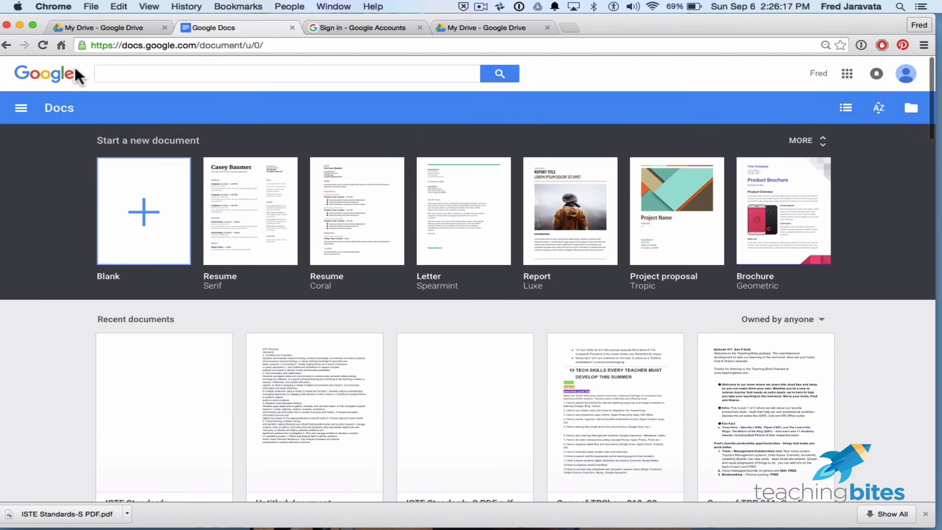
- Display the recent documents in list view and open the ISTE Standards document
scroll(30, 367, down, 10)
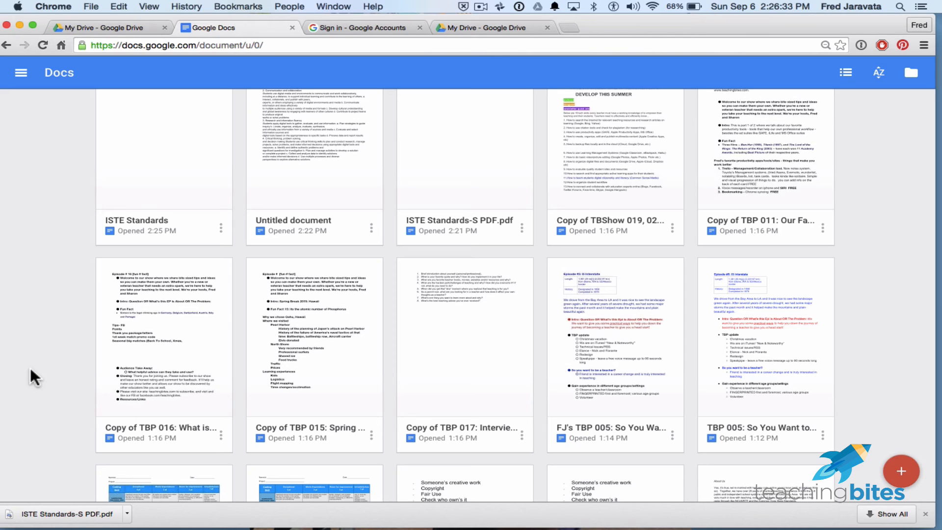
scroll(31, 367, up, 6)
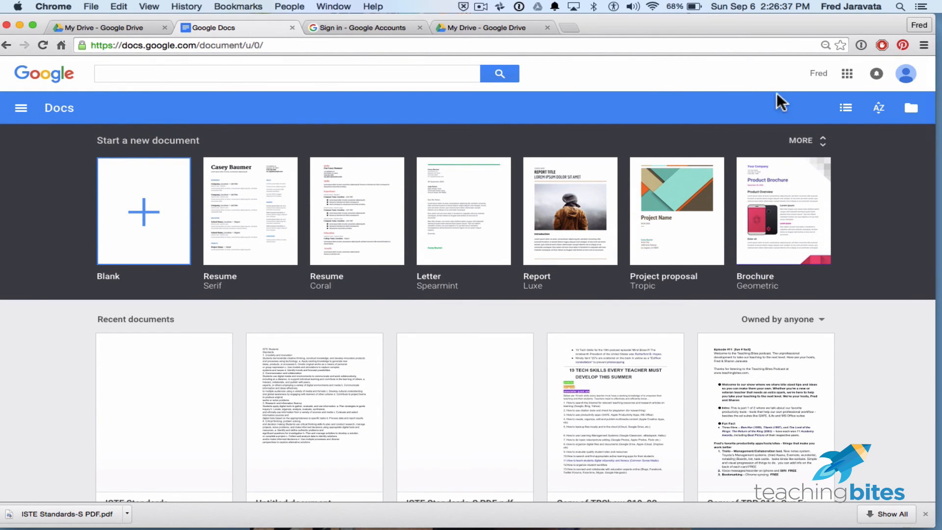
click(846, 109)
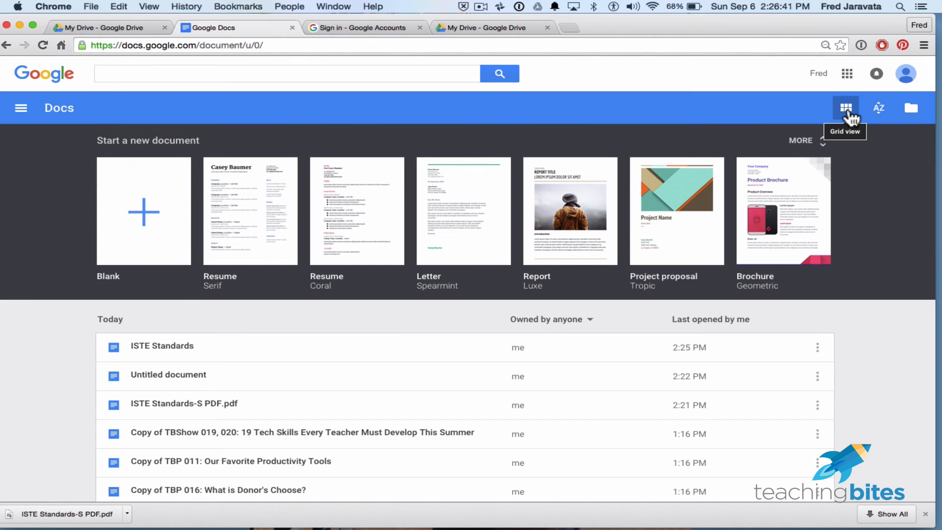
click(847, 109)
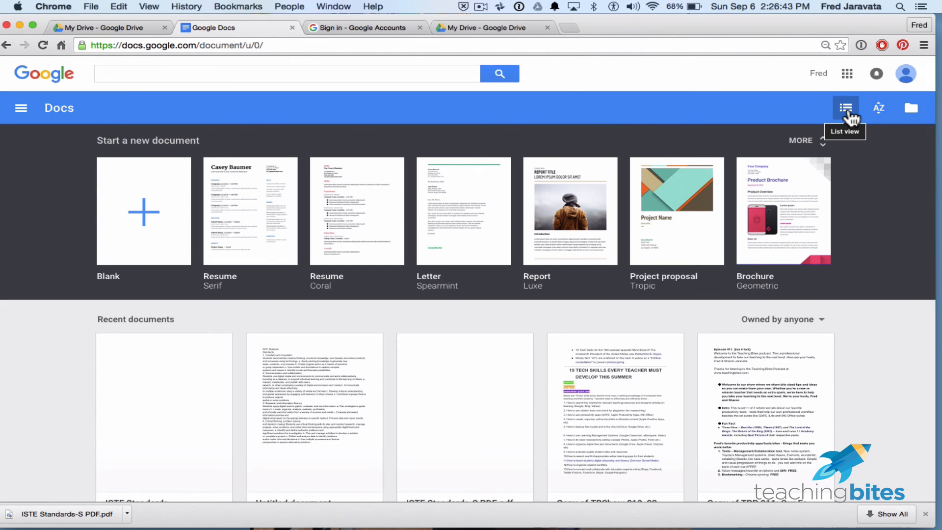
click(846, 109)
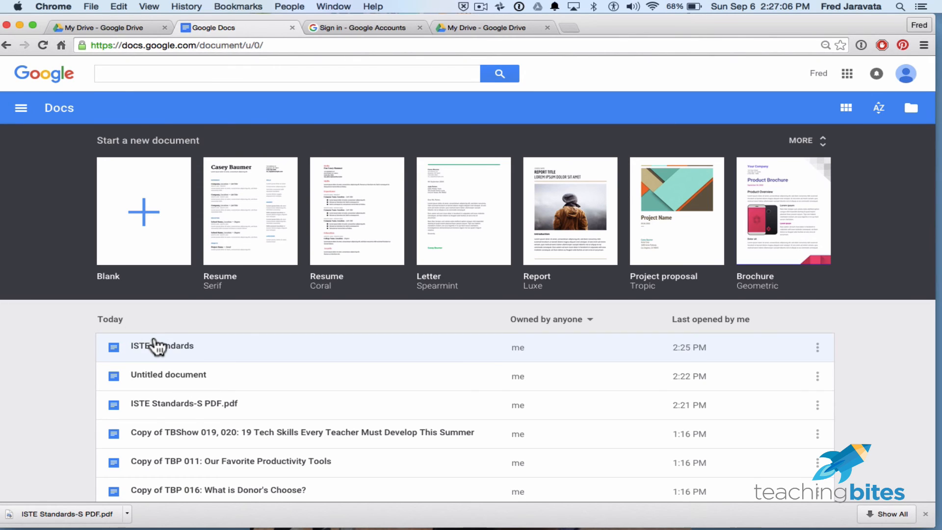
click(178, 347)
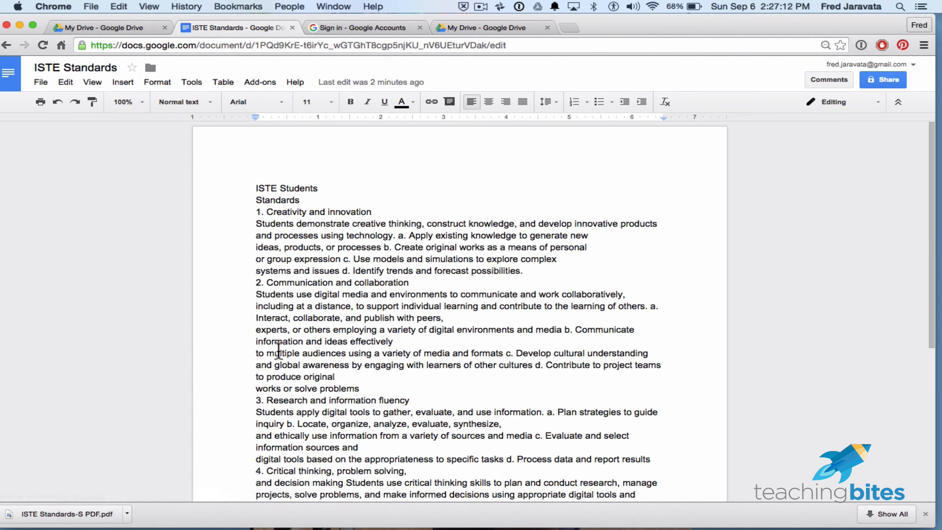
- Publish the ISTE Standards document to the web as a link
click(42, 82)
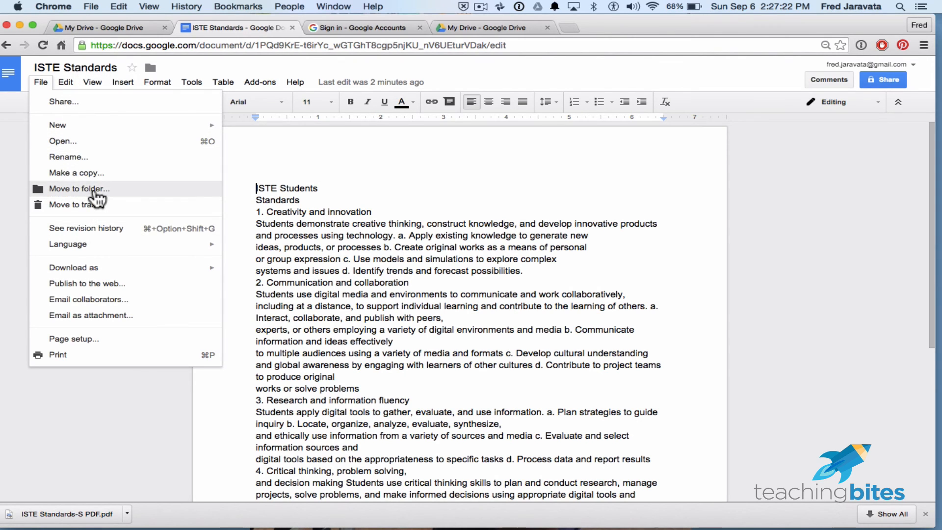
mouse_move(99, 269)
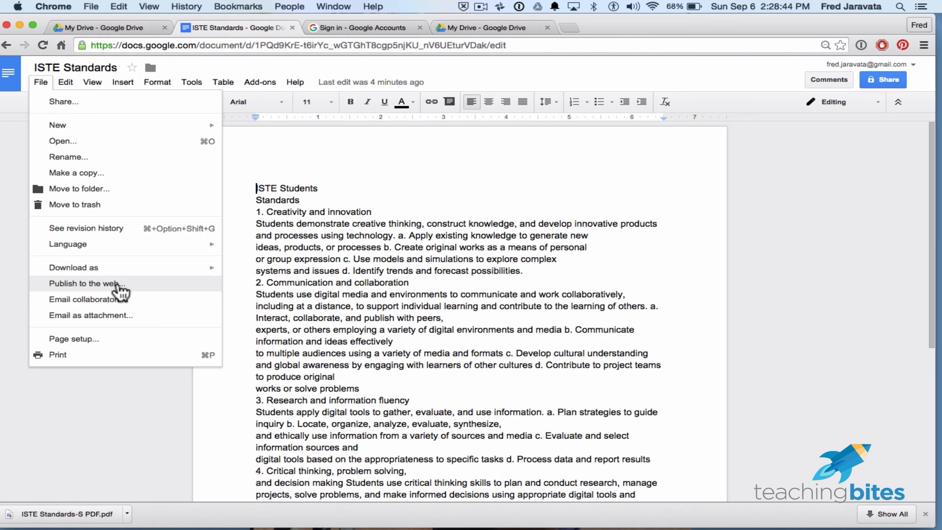
click(118, 286)
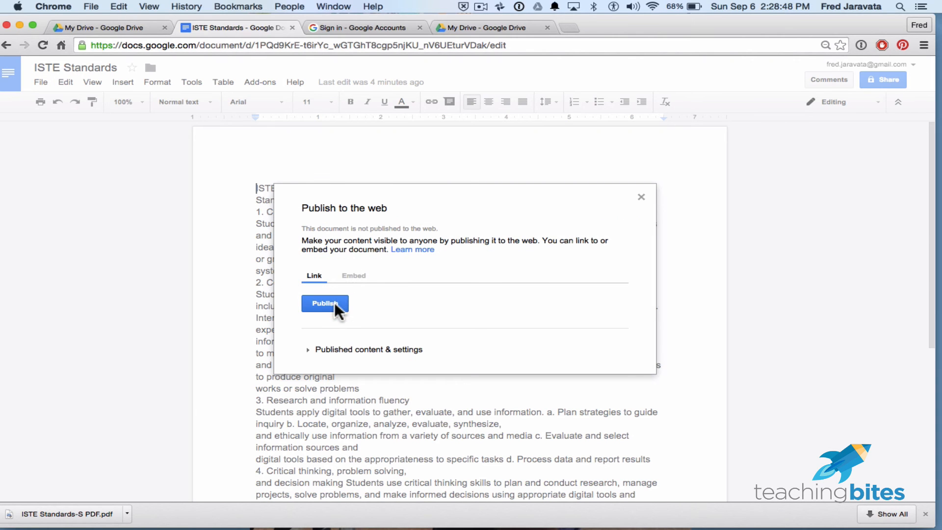
click(337, 308)
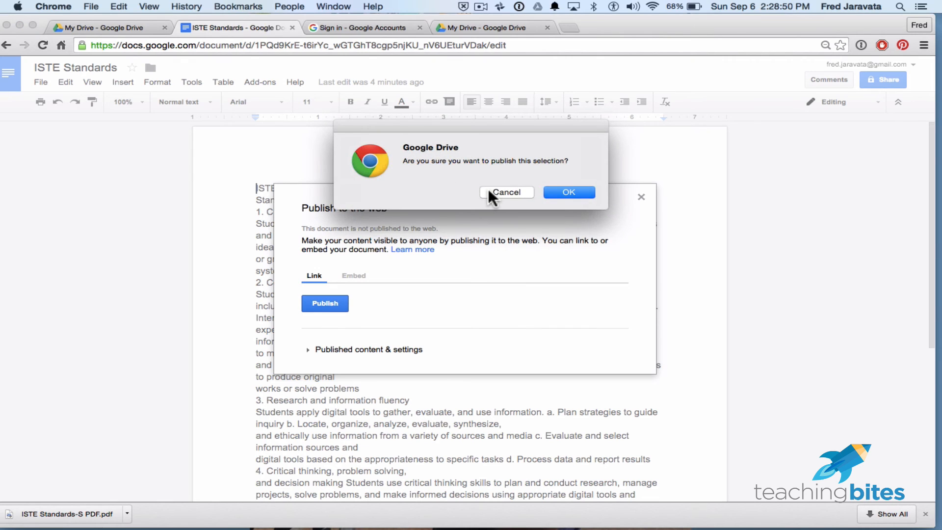
click(567, 193)
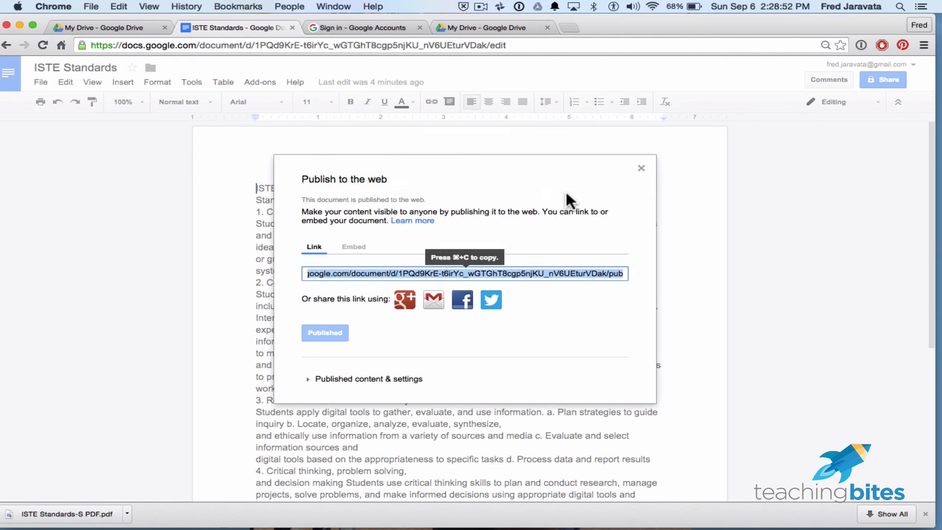
- Copy the published link of the ISTE Standards document and open it in a new browser tab
key(super+c)
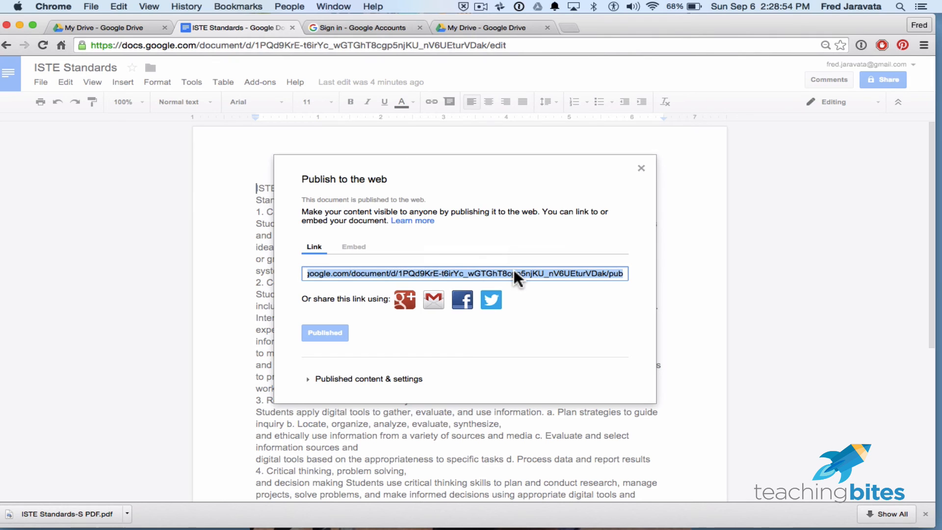
key(super+c)
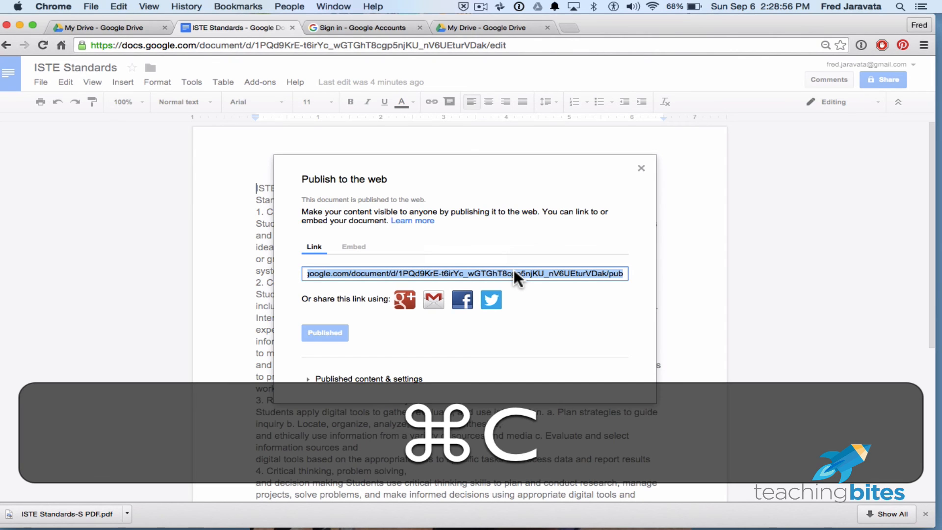
click(572, 27)
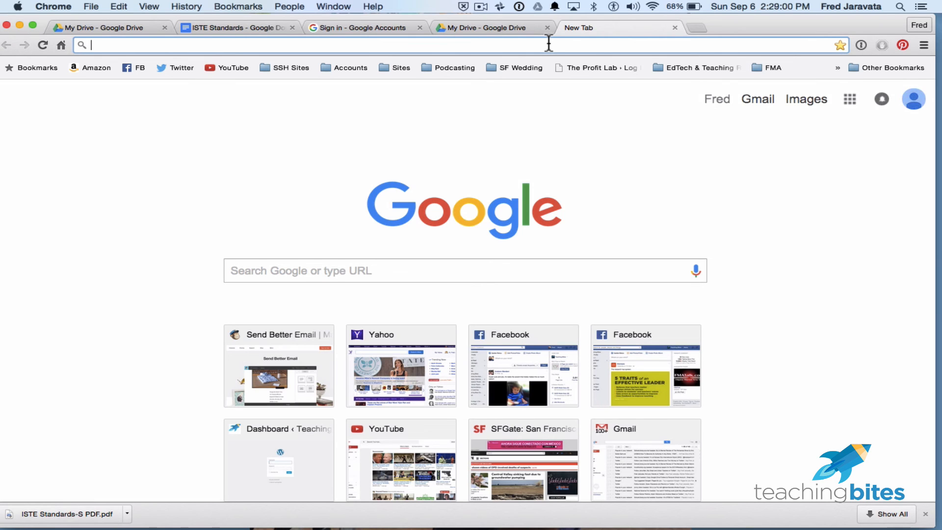
key(super+v)
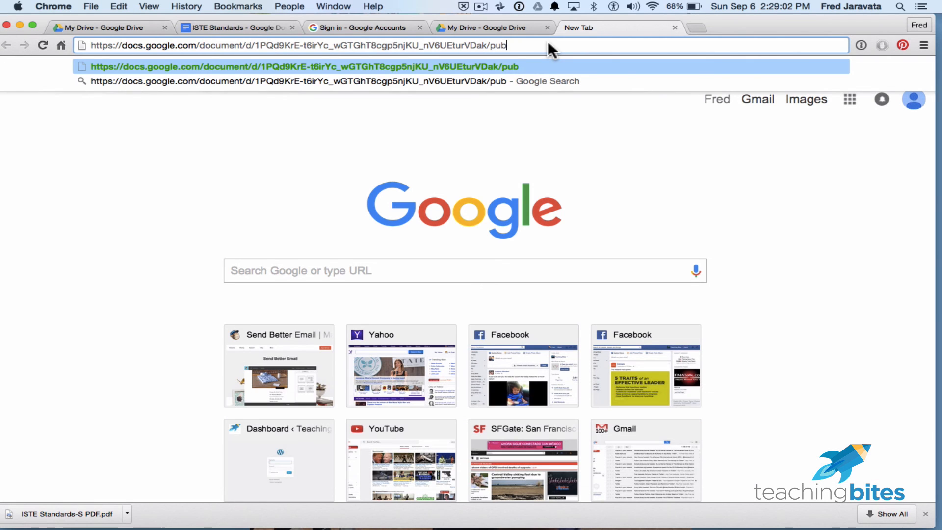
key(Return)
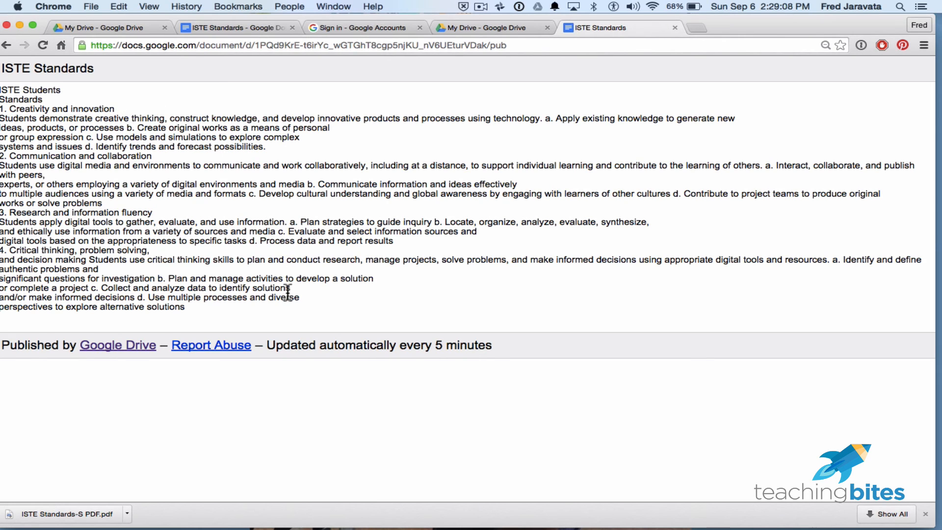
- Review the published ISTE Standards page and its web address, and close its browser tab
scroll(319, 253, up, 1)
click(317, 44)
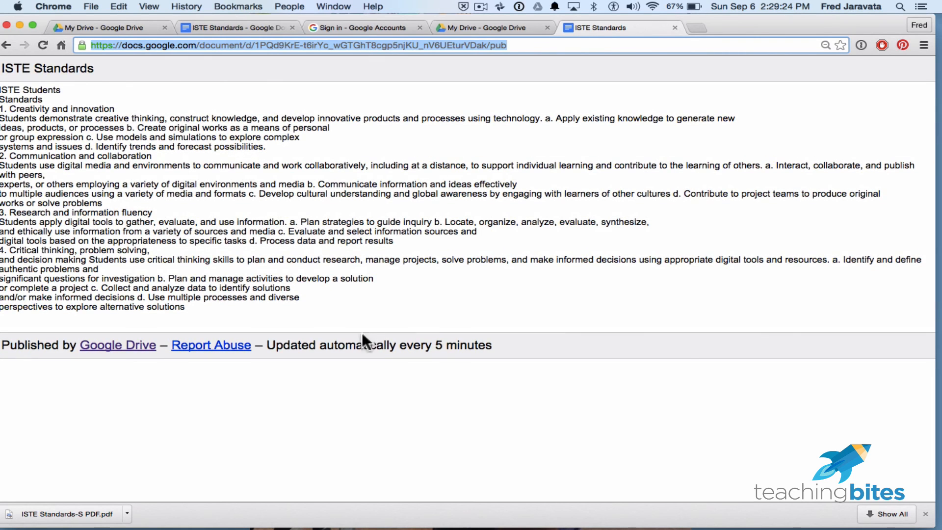
click(673, 27)
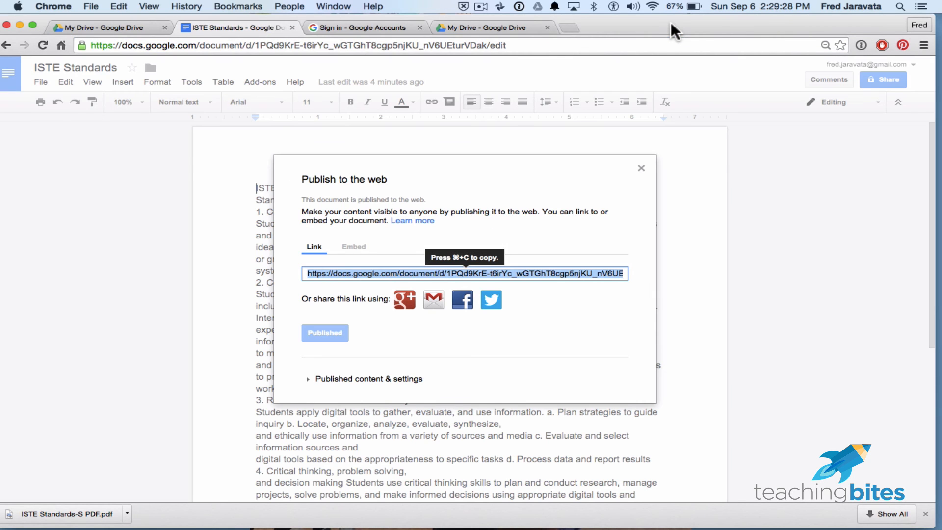
- Display the embed code for the published document and close the publishing settings
click(491, 346)
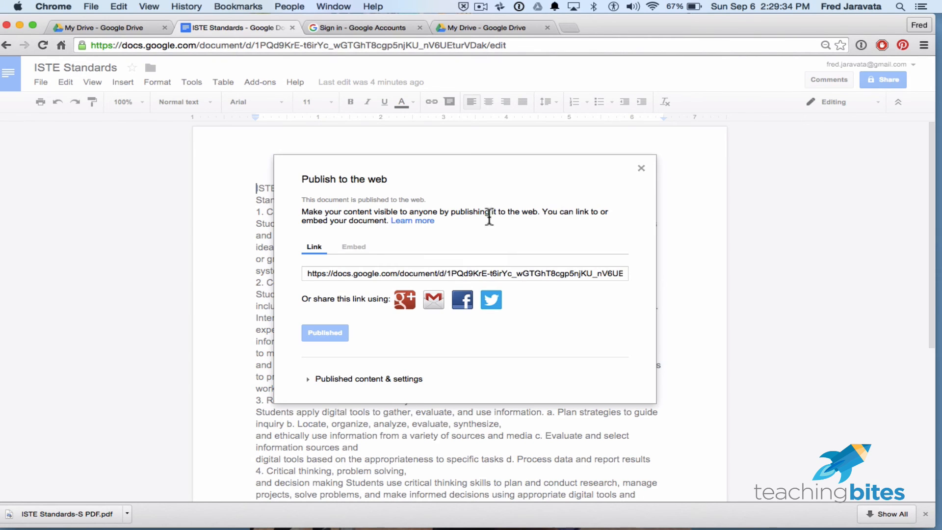
click(354, 247)
click(399, 297)
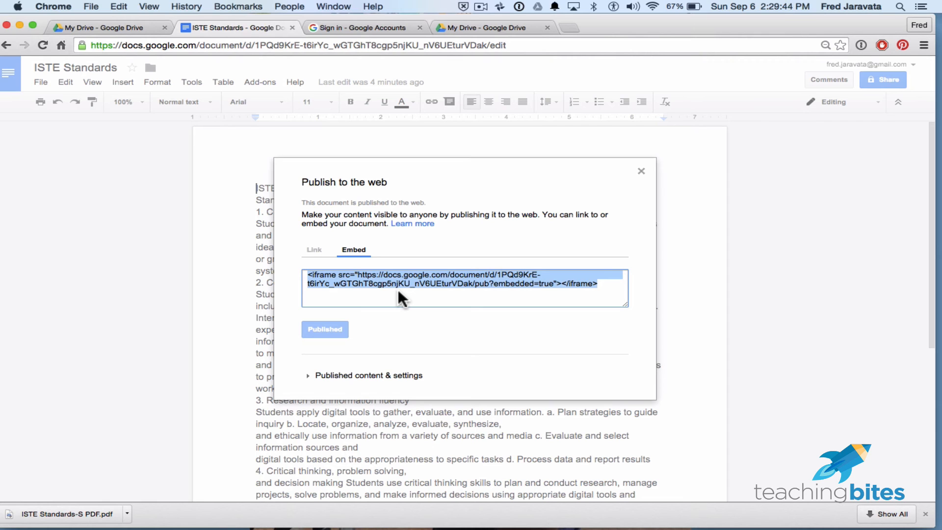
click(641, 172)
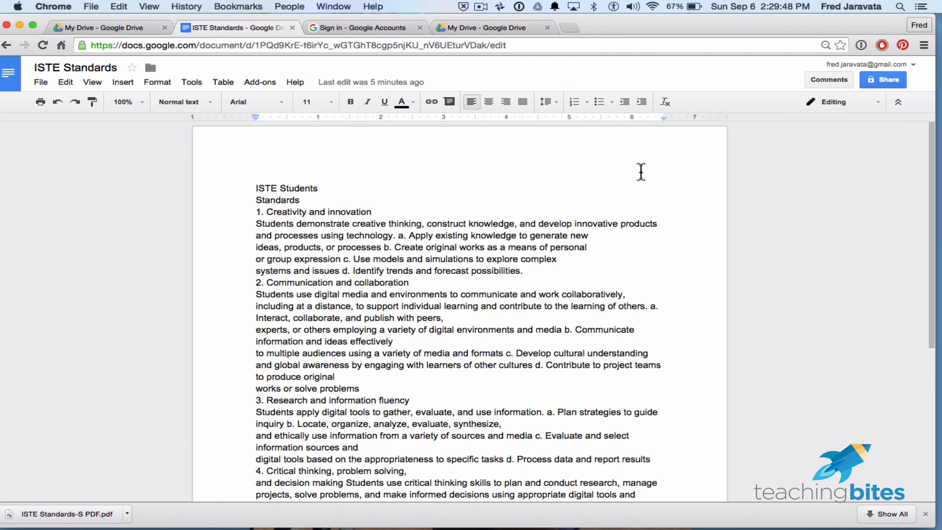
- Stop publishing the ISTE Standards document to the web and close the publishing settings
click(41, 81)
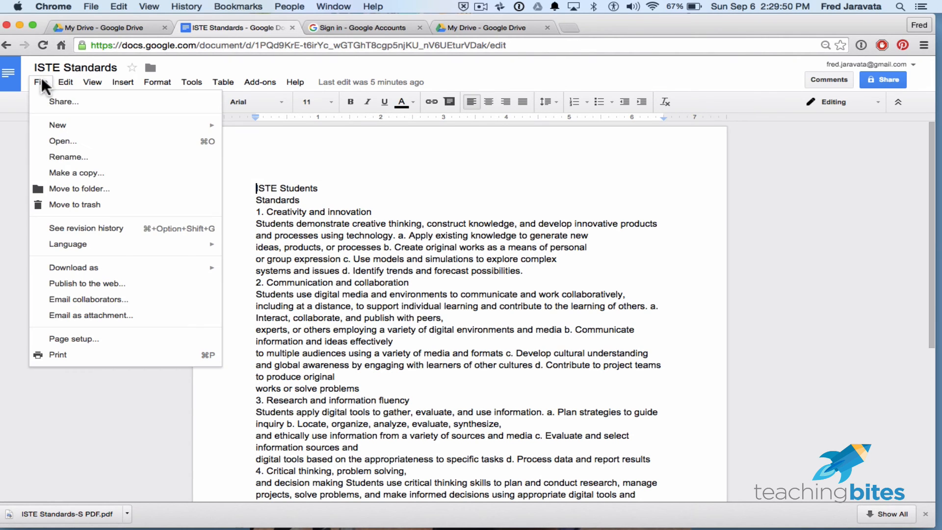
click(108, 284)
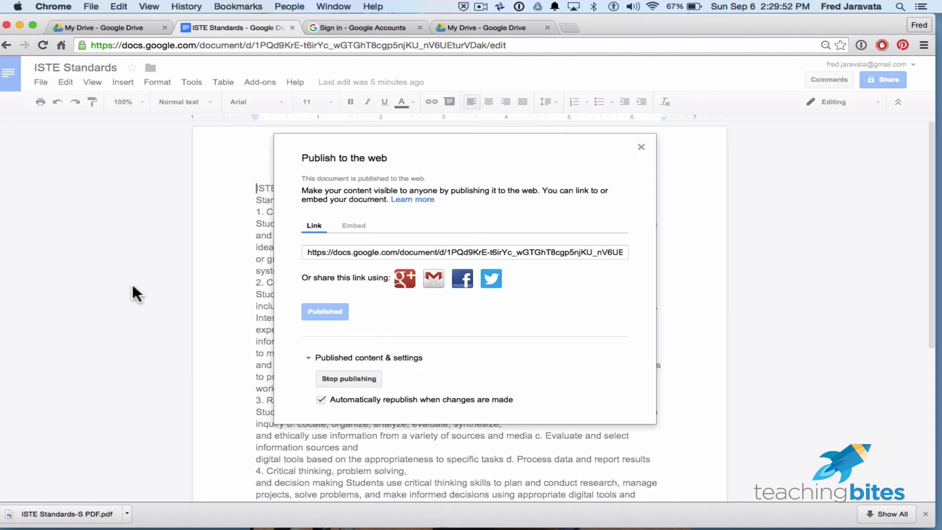
click(370, 378)
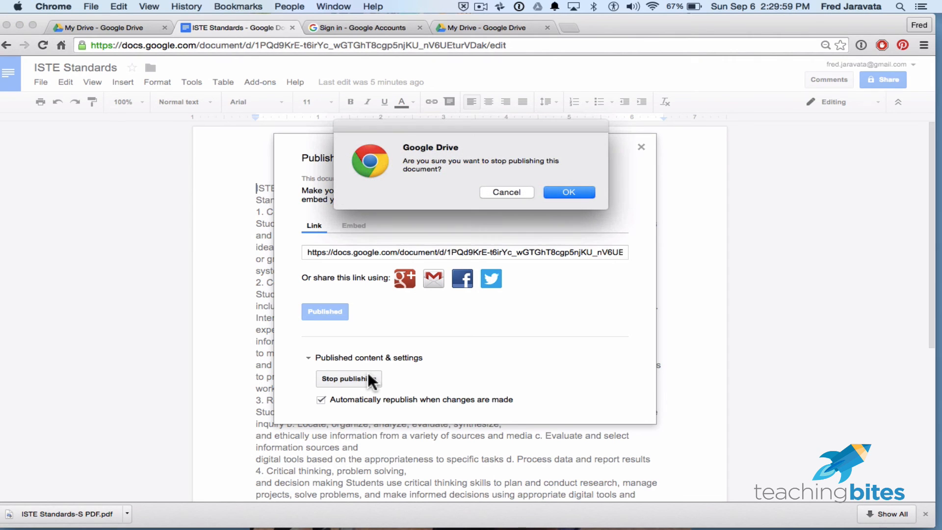
click(564, 191)
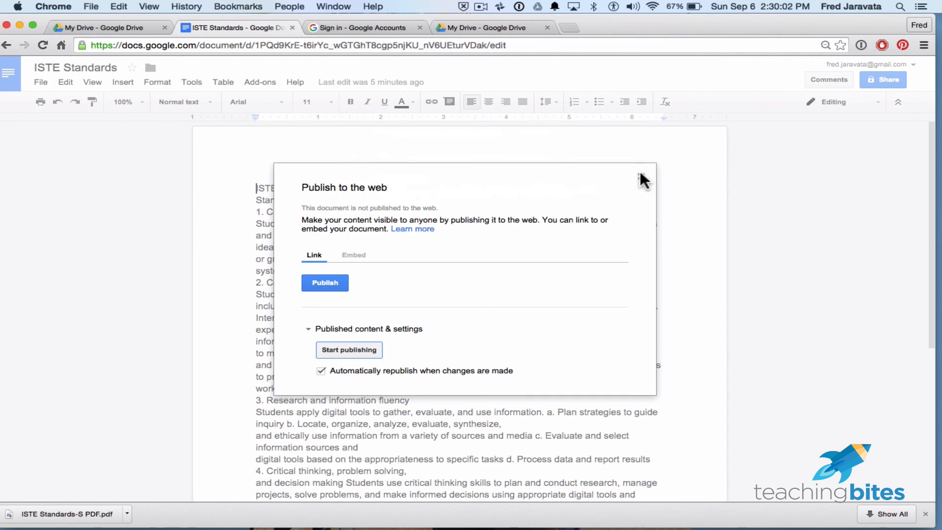
click(640, 175)
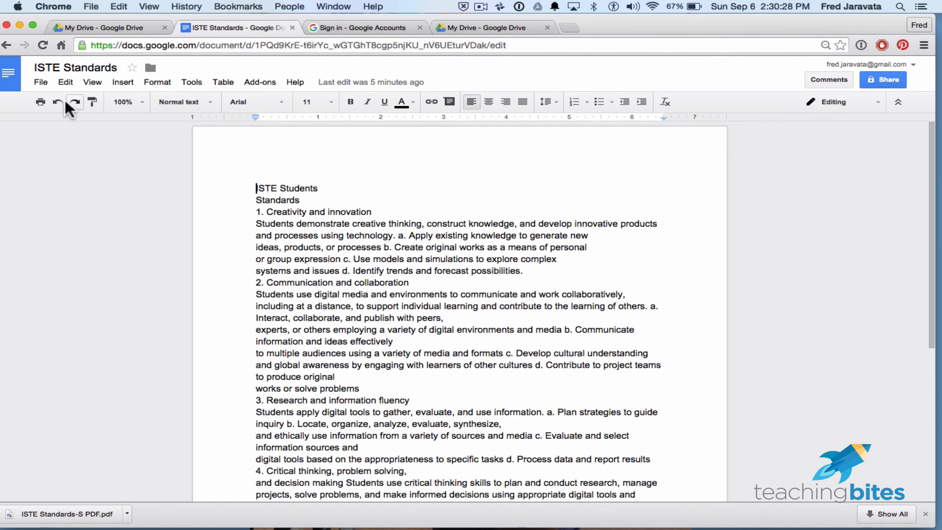
- Set the page orientation to Landscape in the page setup and look over the resulting layout
click(43, 81)
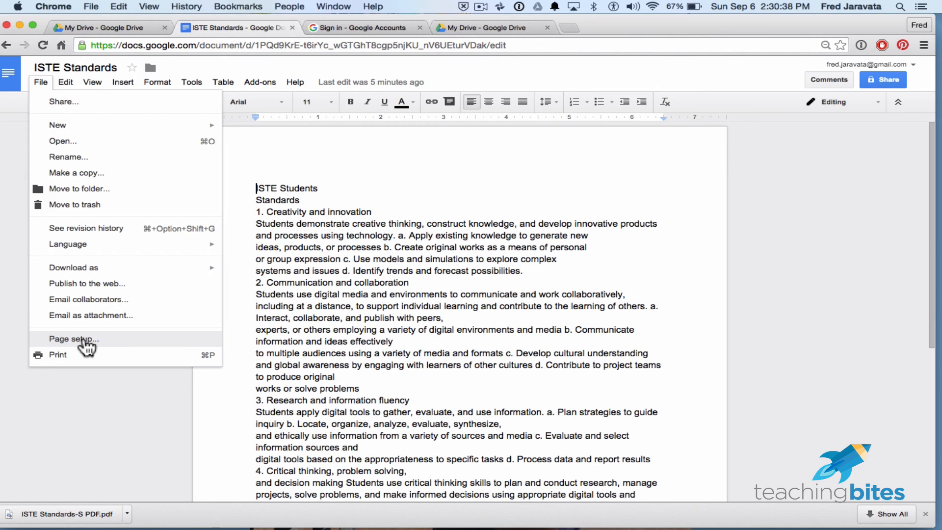
click(131, 338)
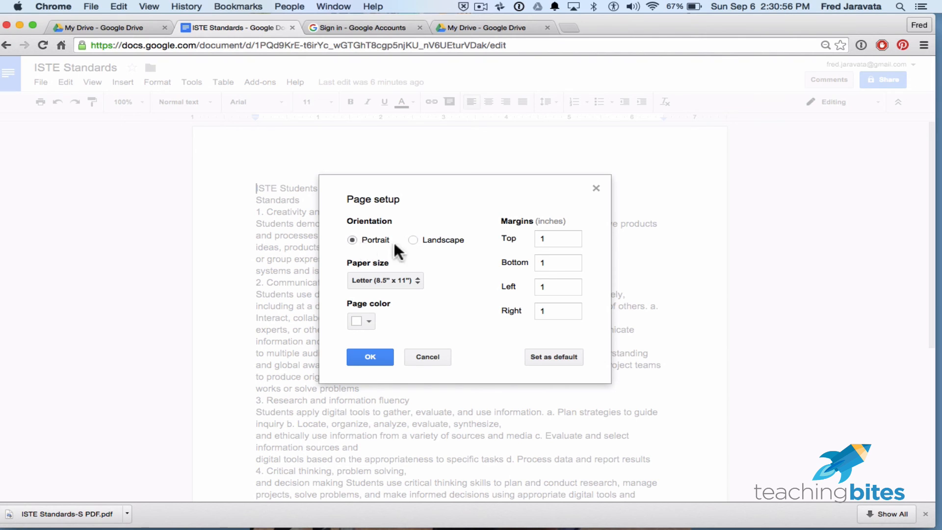
click(419, 240)
click(375, 354)
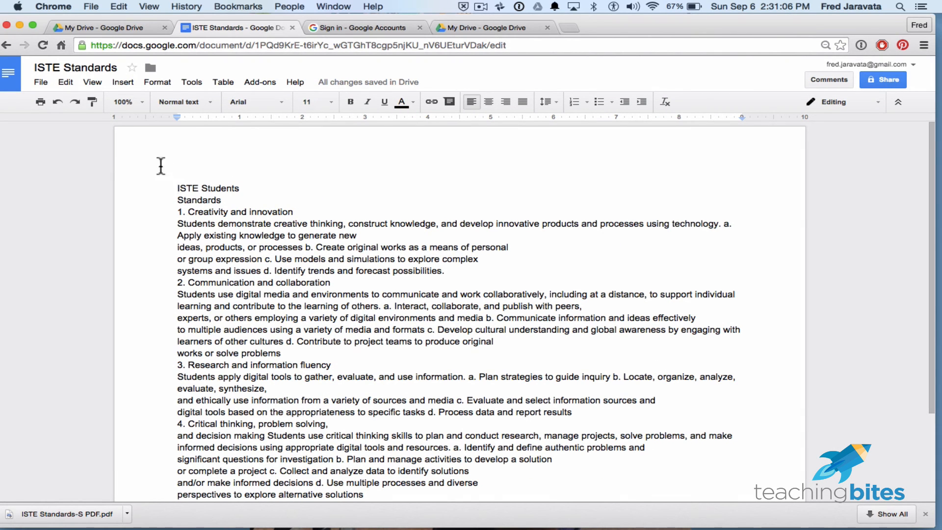
scroll(782, 264, down, 2)
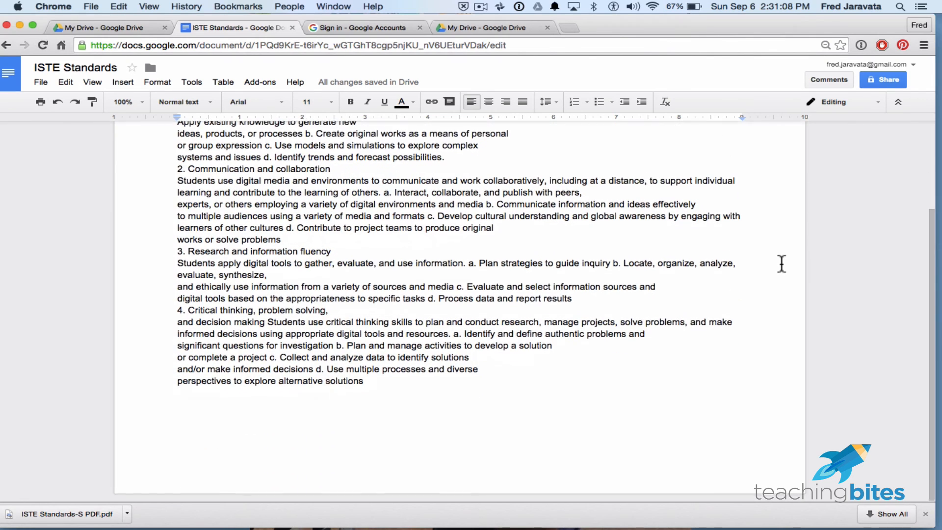
scroll(781, 264, up, 2)
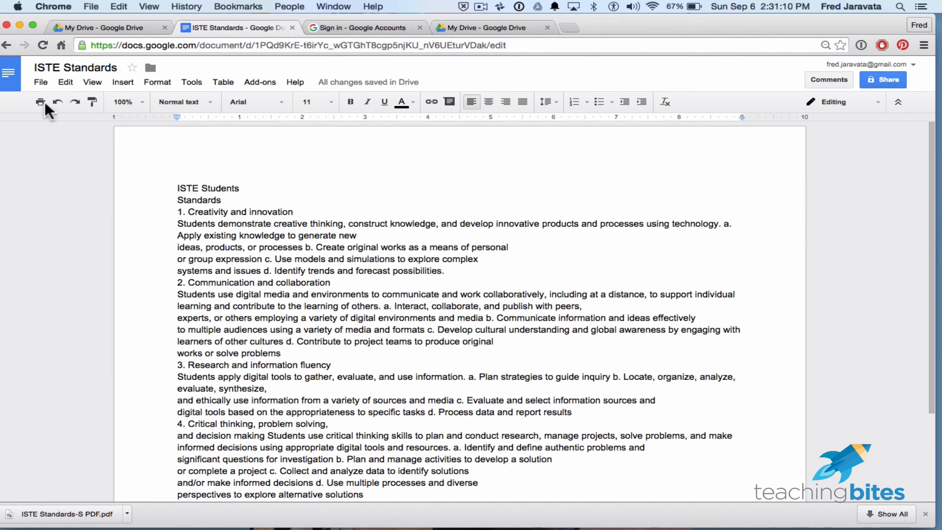
- Set the page orientation to Portrait and the paper size to Legal (8.5" x 14"), and check the page length
click(40, 82)
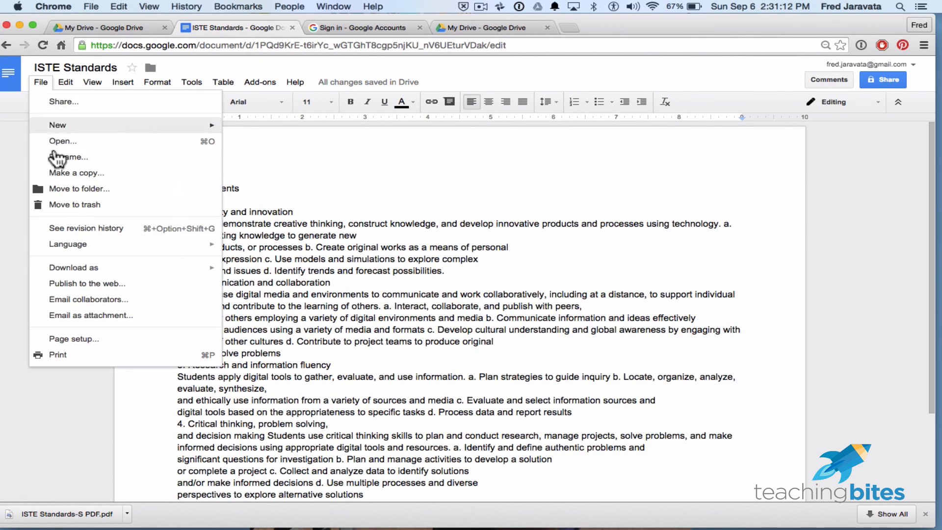
click(81, 340)
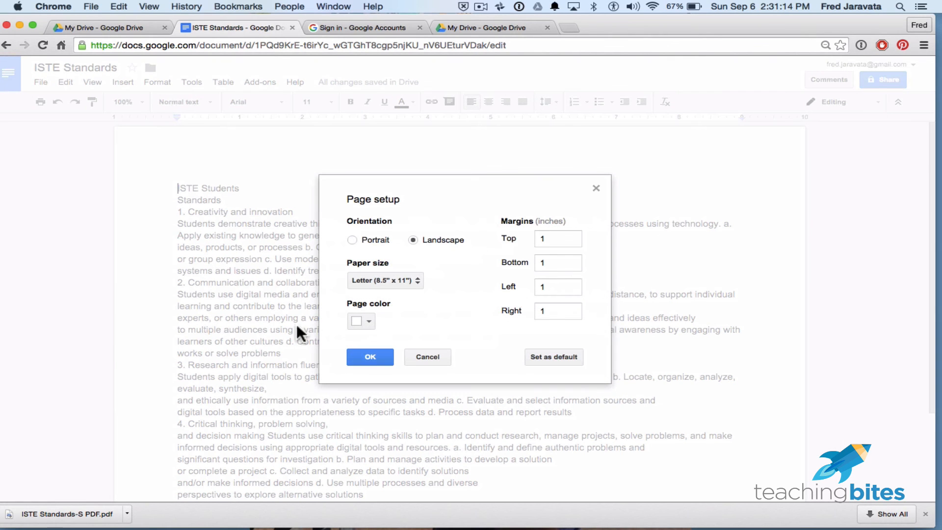
click(352, 240)
click(418, 281)
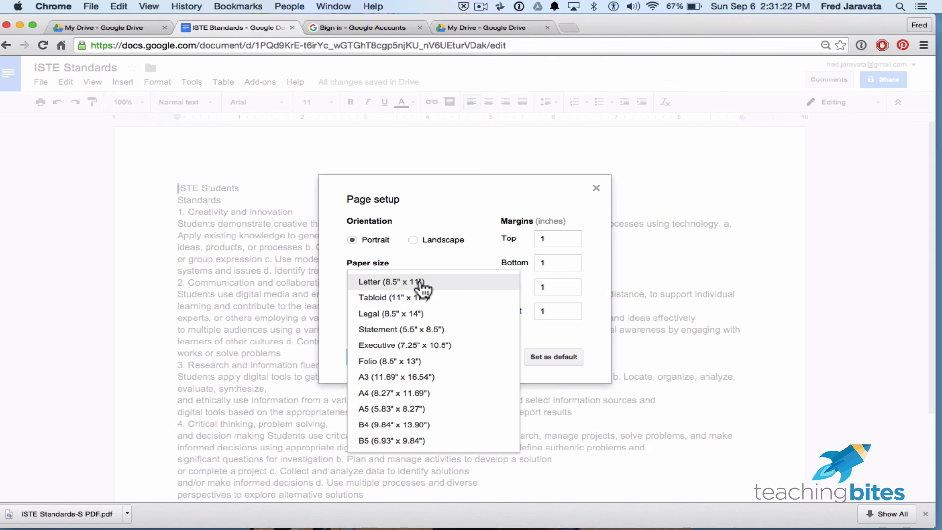
click(416, 312)
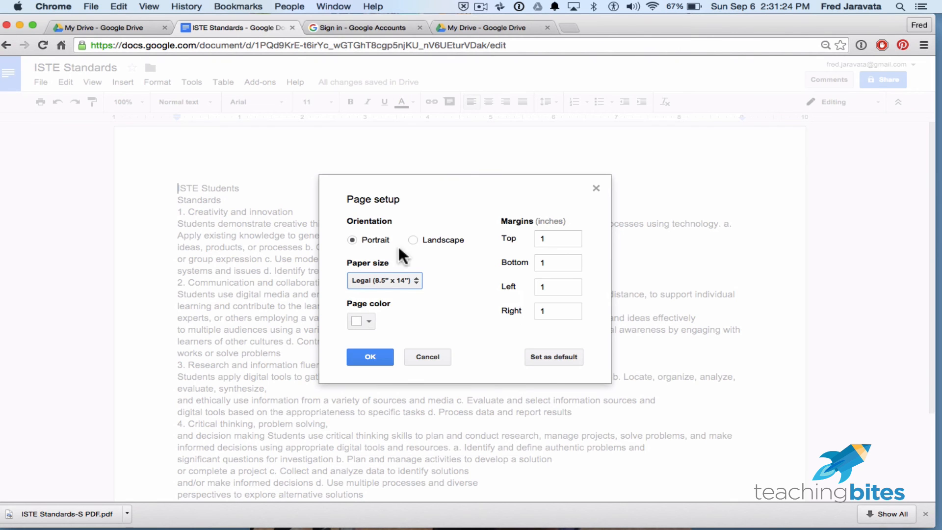
click(383, 359)
scroll(624, 355, down, 10)
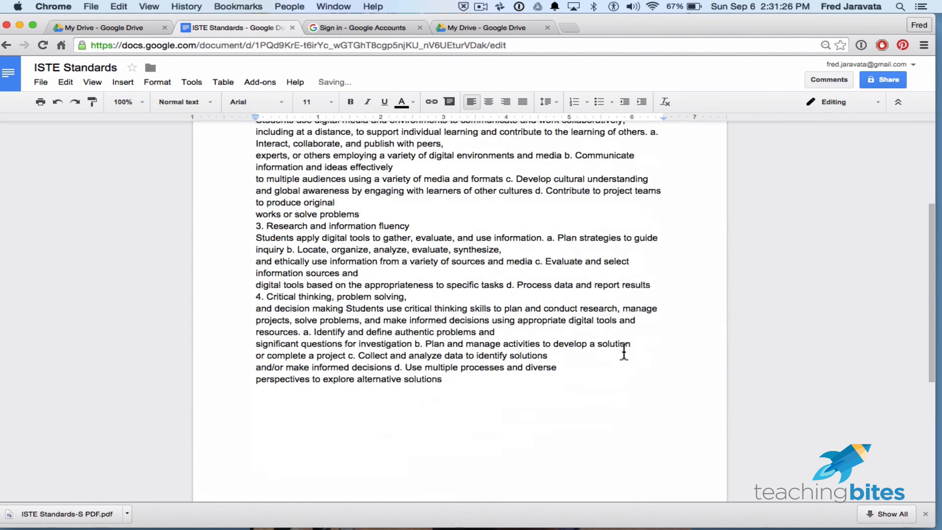
scroll(624, 352, down, 2)
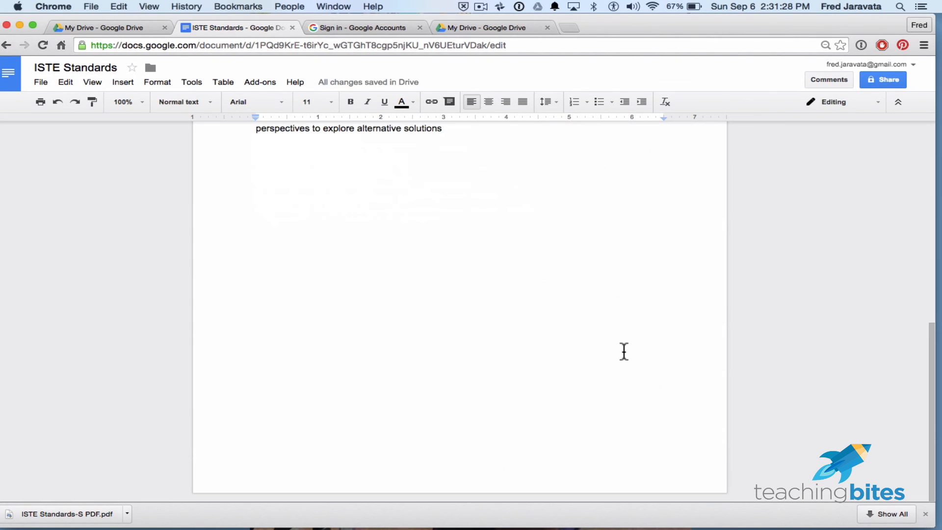
scroll(624, 352, up, 8)
scroll(624, 352, up, 1)
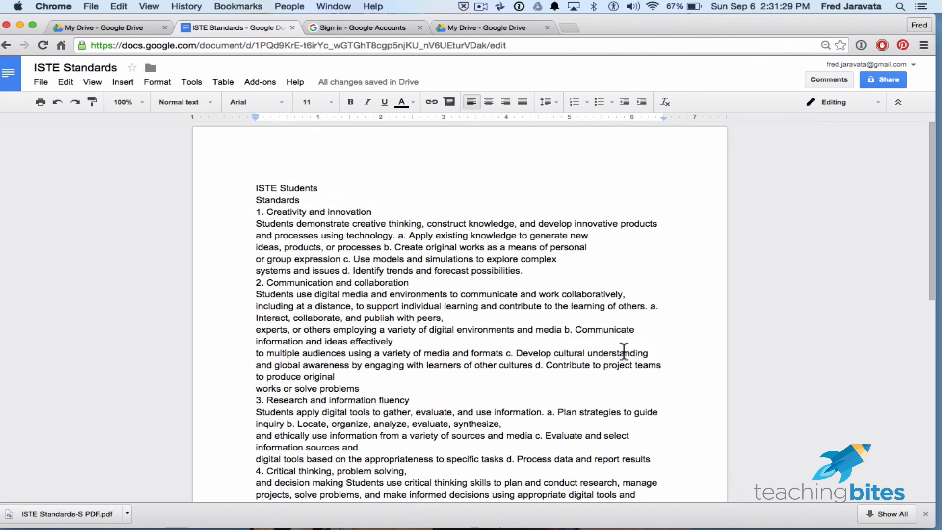
- Set the paper size to Letter (8.5" x 11") and the page color to light blue, and check the page
click(46, 83)
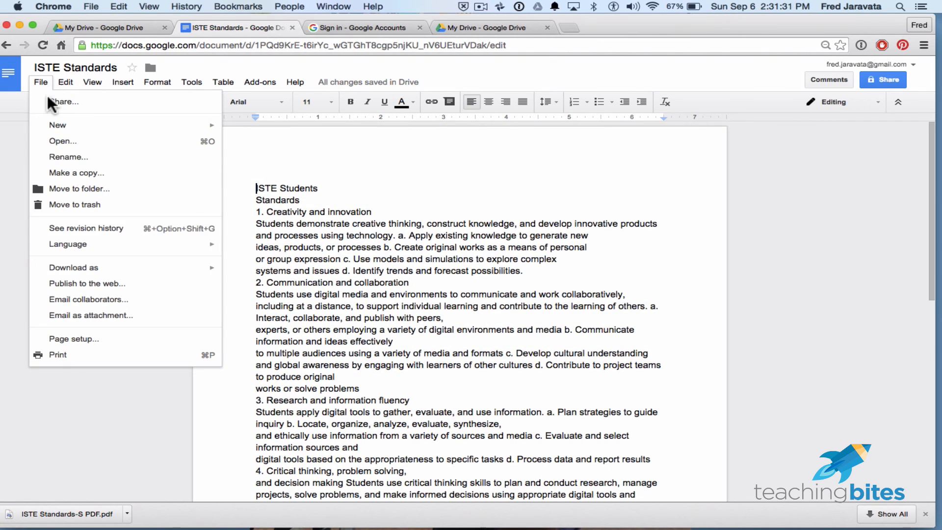
click(85, 335)
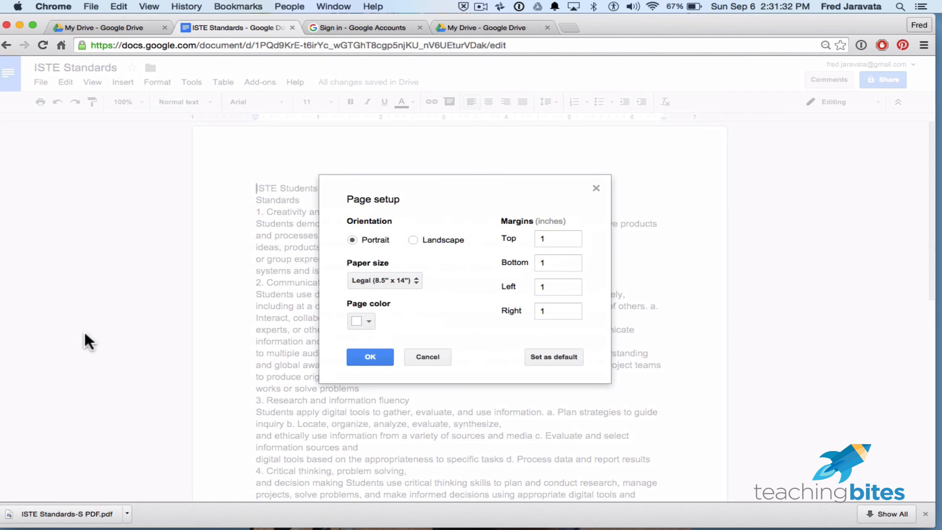
click(407, 280)
click(406, 251)
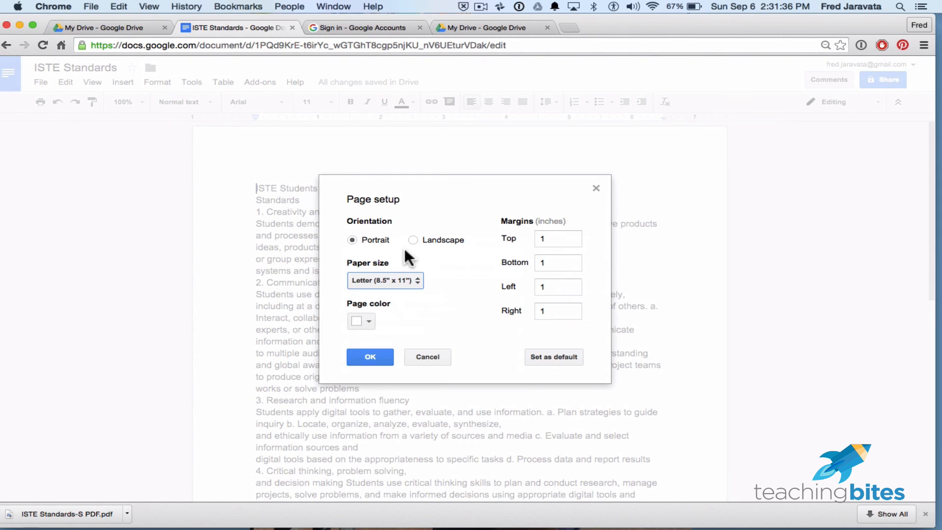
click(369, 321)
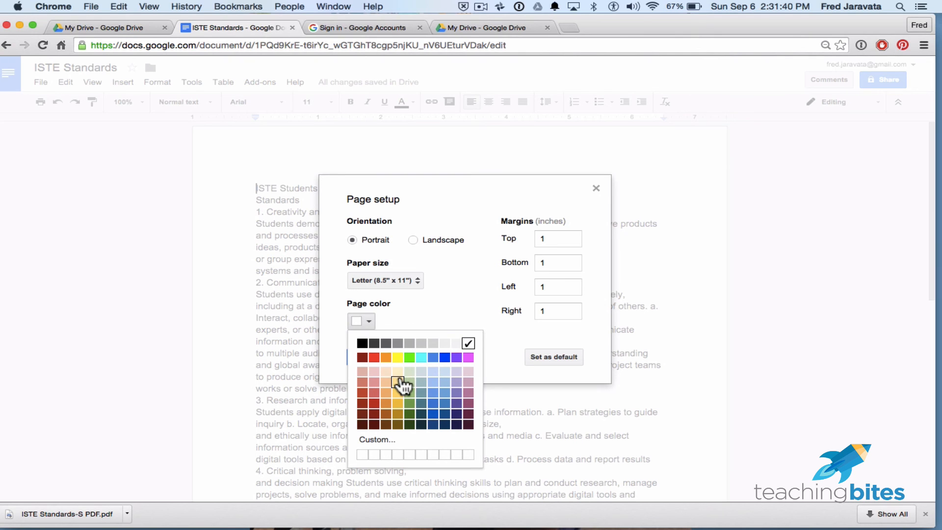
click(433, 383)
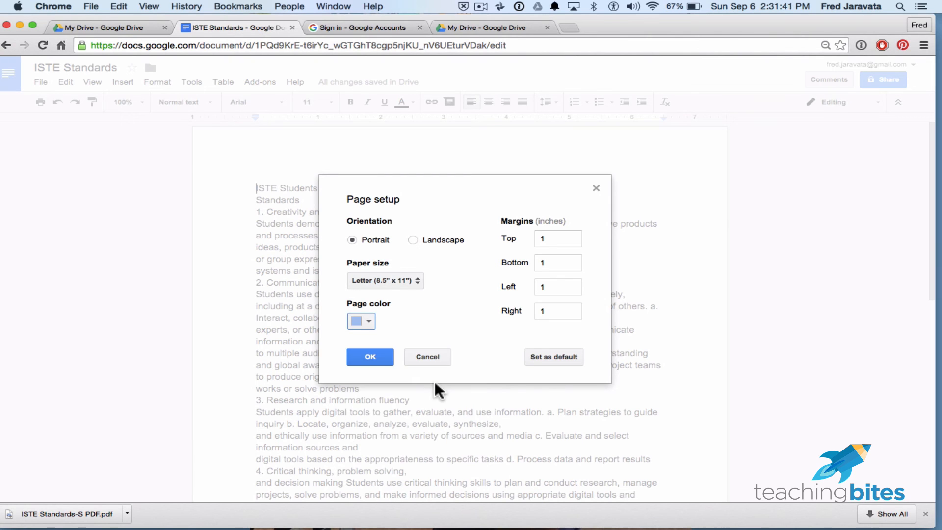
click(378, 363)
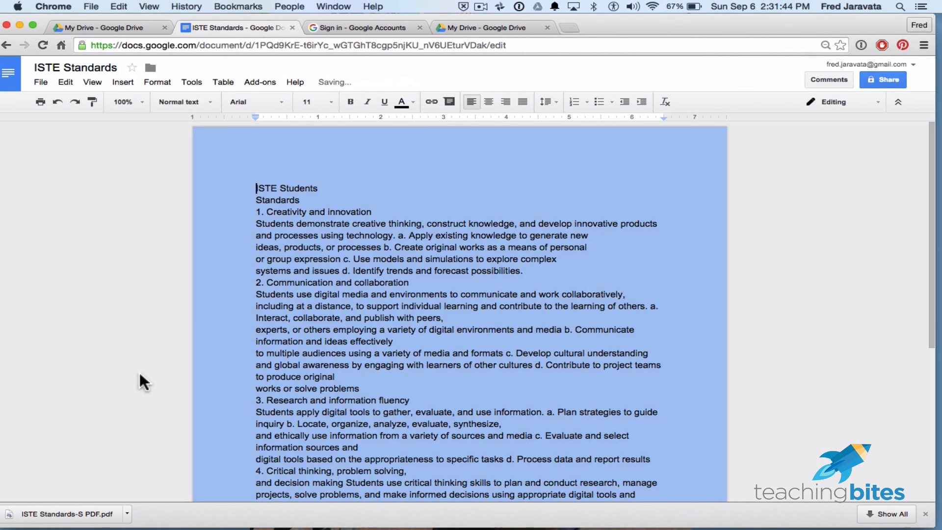
scroll(118, 353, down, 5)
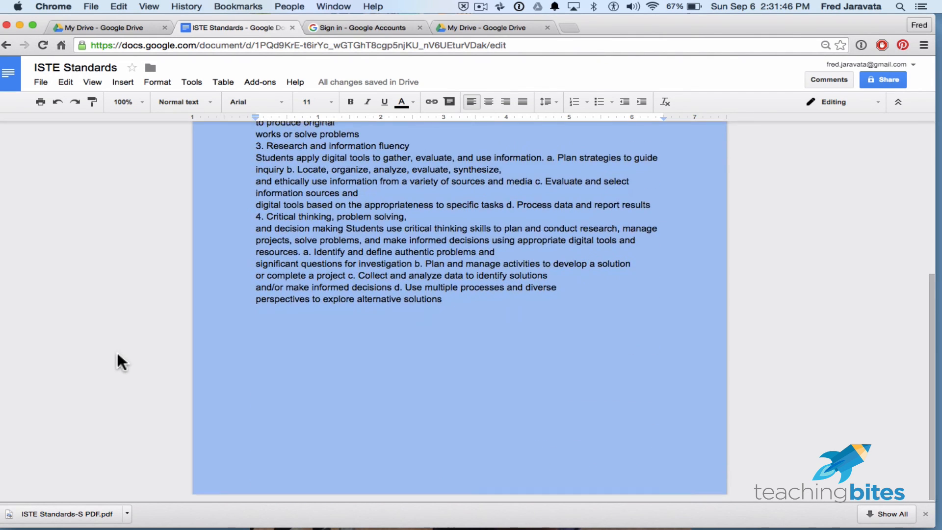
scroll(116, 352, up, 5)
- Change the page color to white in the page setup and apply it to the document
click(41, 82)
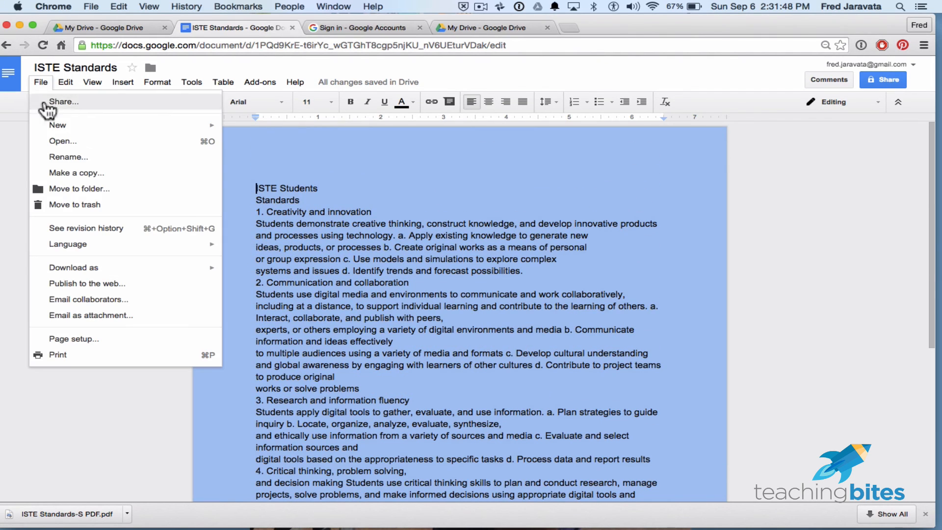
click(77, 338)
click(368, 322)
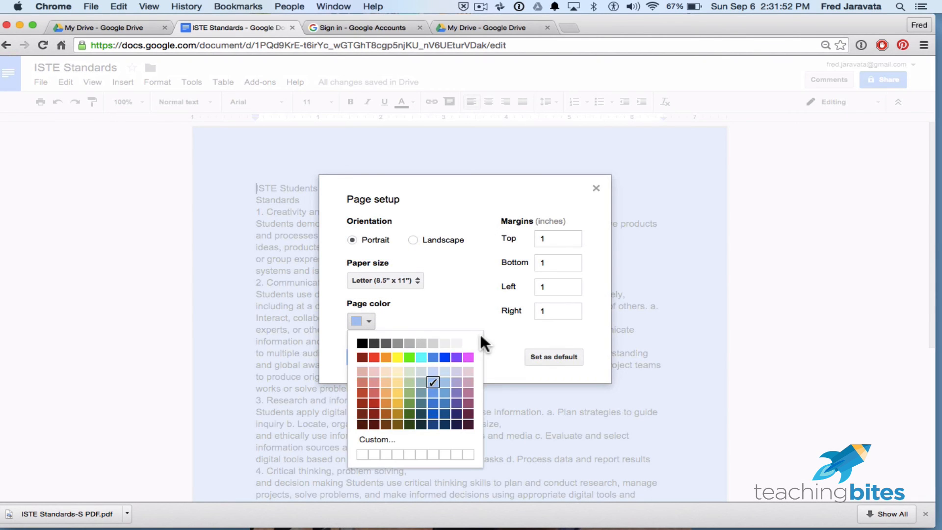
click(469, 344)
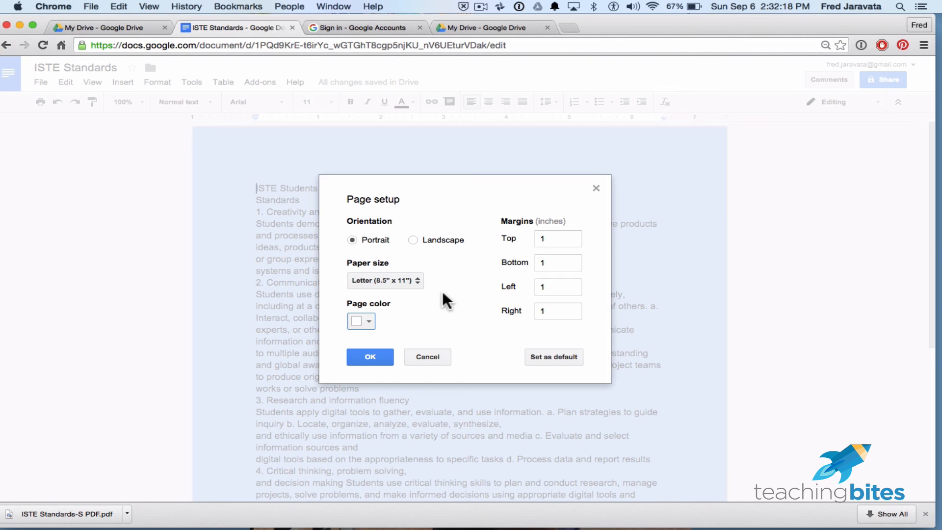
click(364, 356)
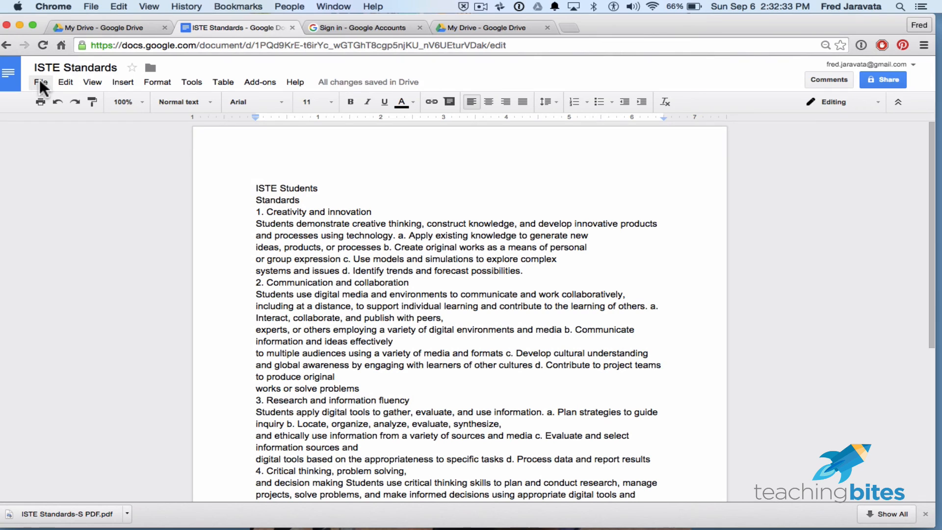
- Delete all the text in the document and undo the deletion
click(65, 82)
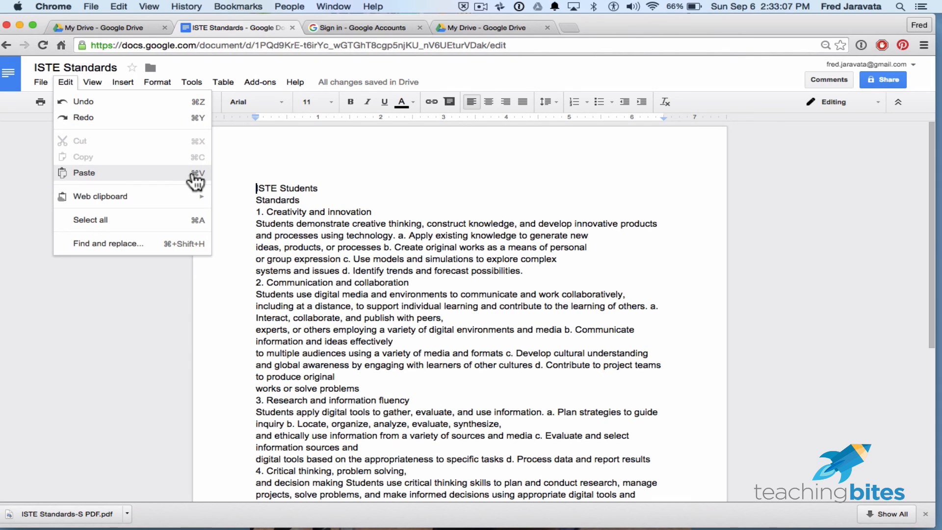
click(195, 223)
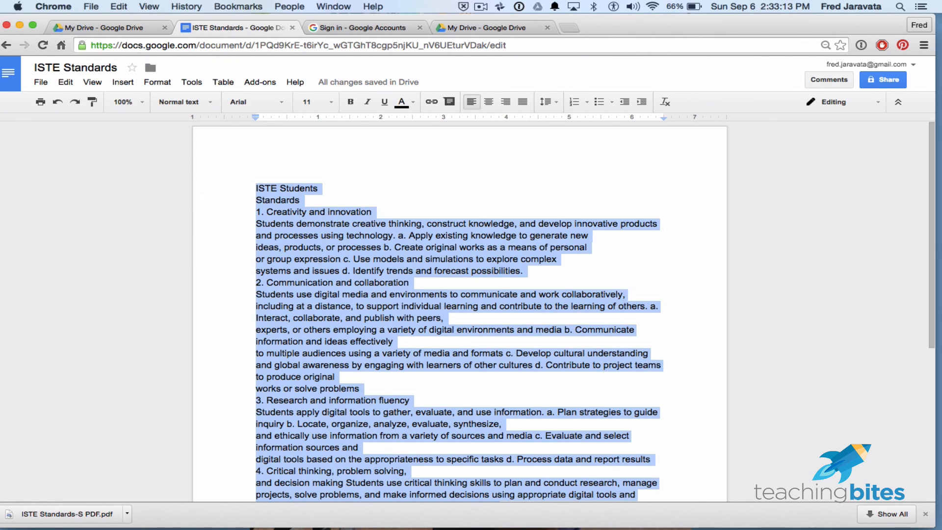
key(BackSpace)
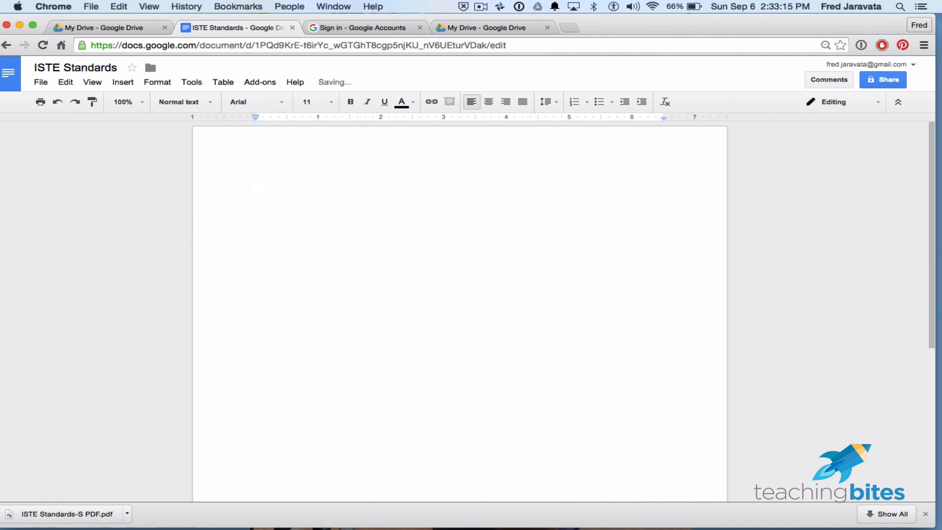
key(super+z)
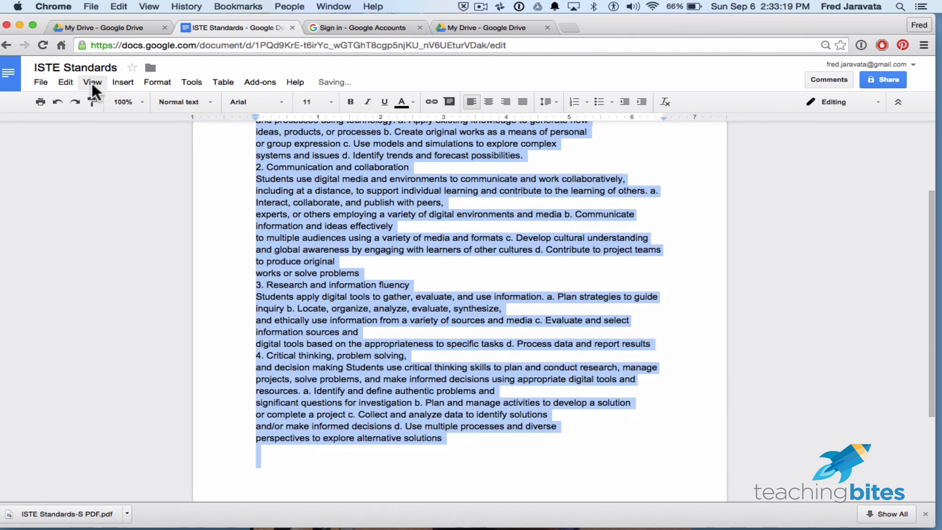
click(92, 83)
mouse_move(72, 84)
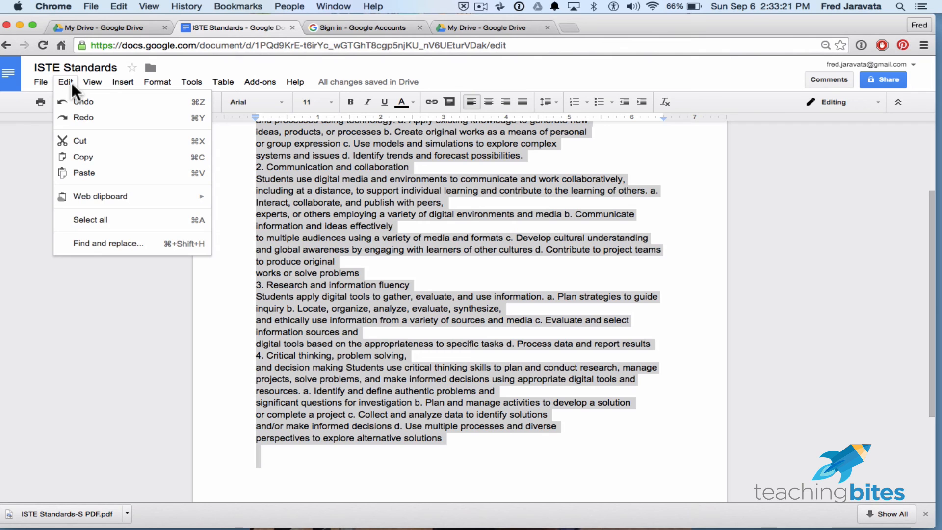
click(136, 276)
scroll(230, 243, up, 5)
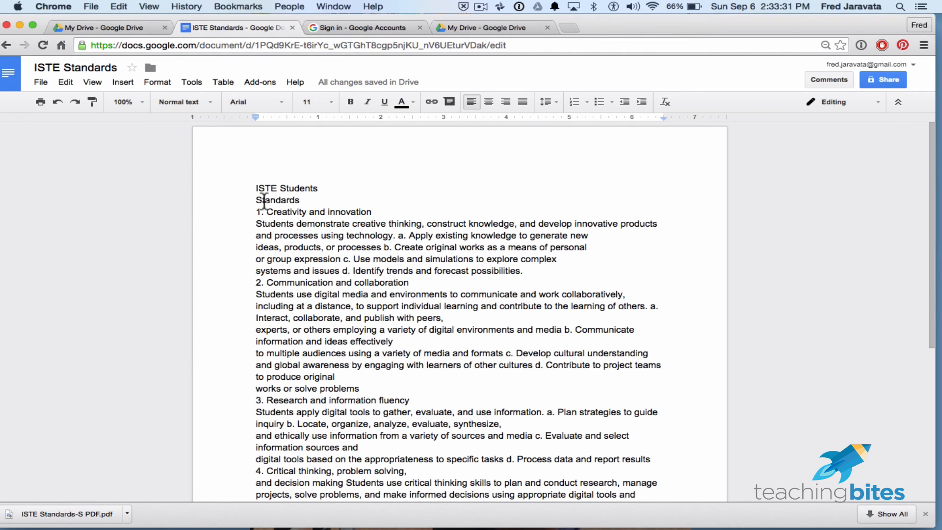
- Use Find and replace to replace every occurrence of "Standards" in the document with a first name
drag(255, 199, 303, 198)
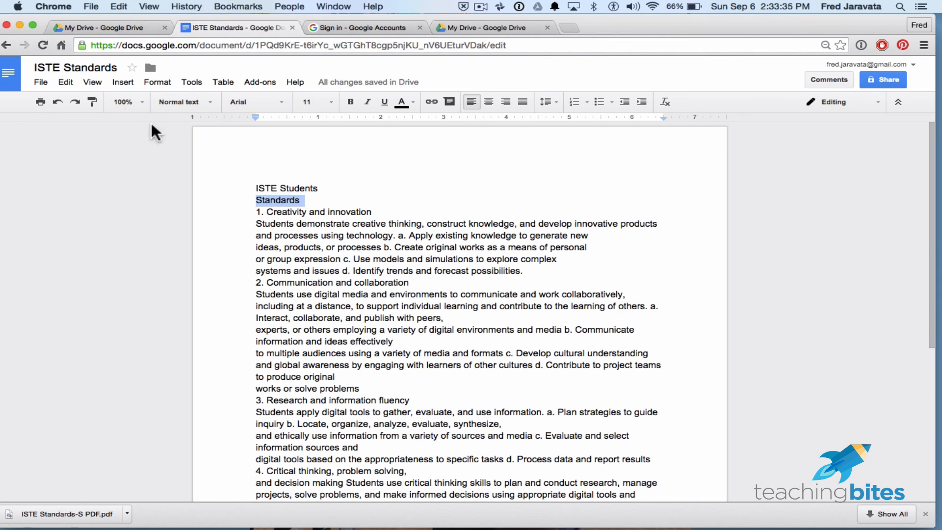
click(69, 80)
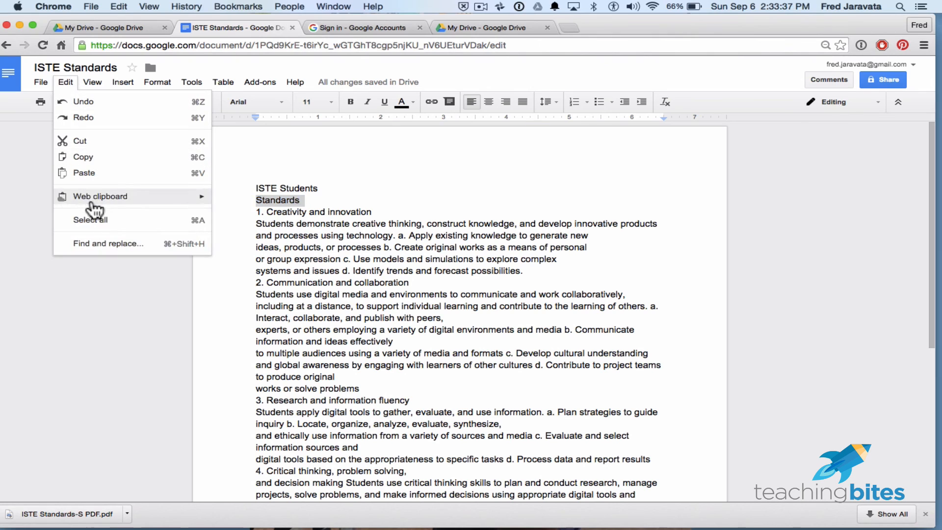
click(153, 245)
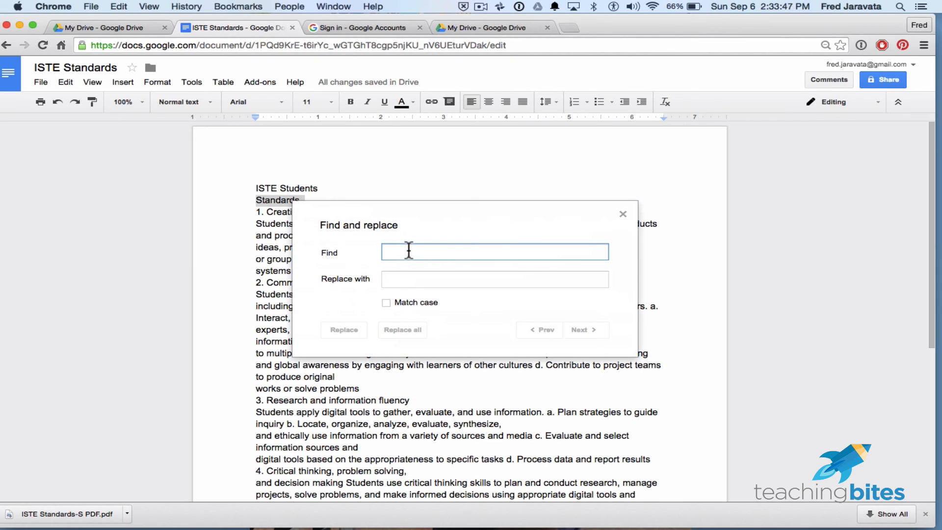
text(S)
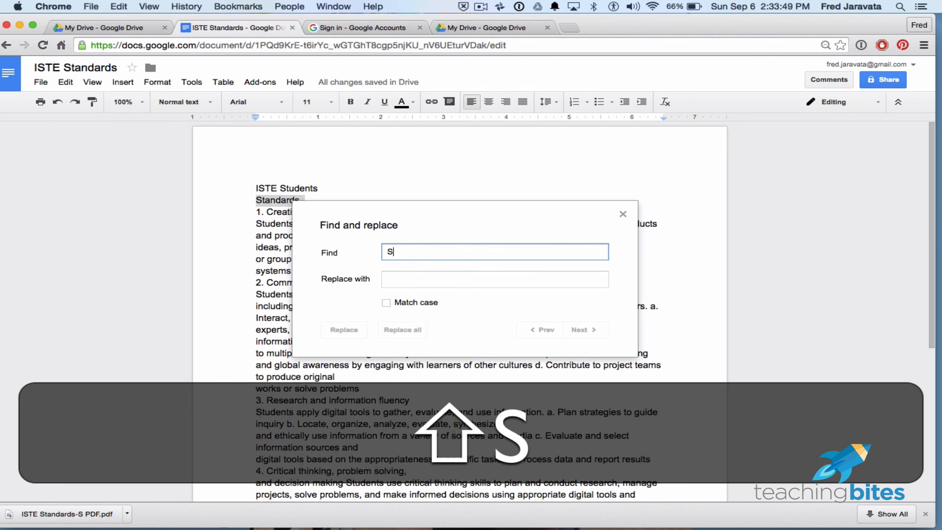
text(tandards)
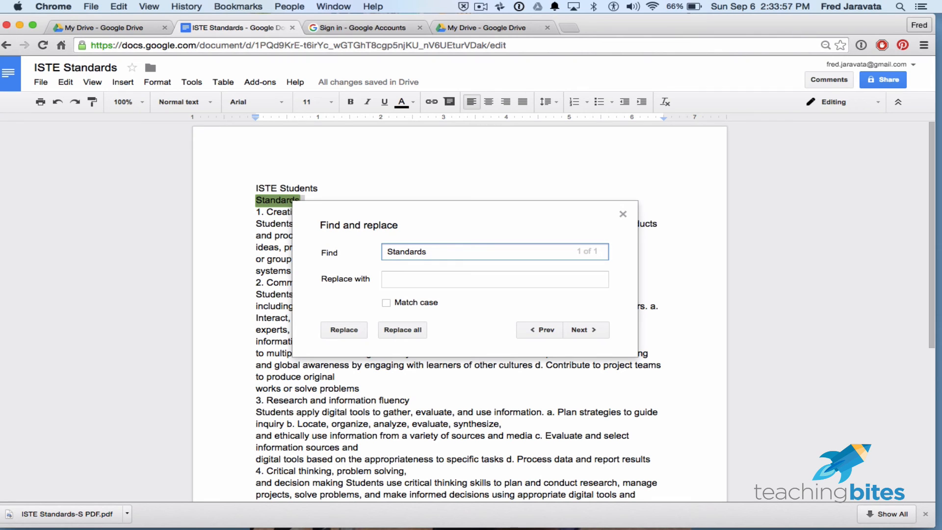
click(450, 282)
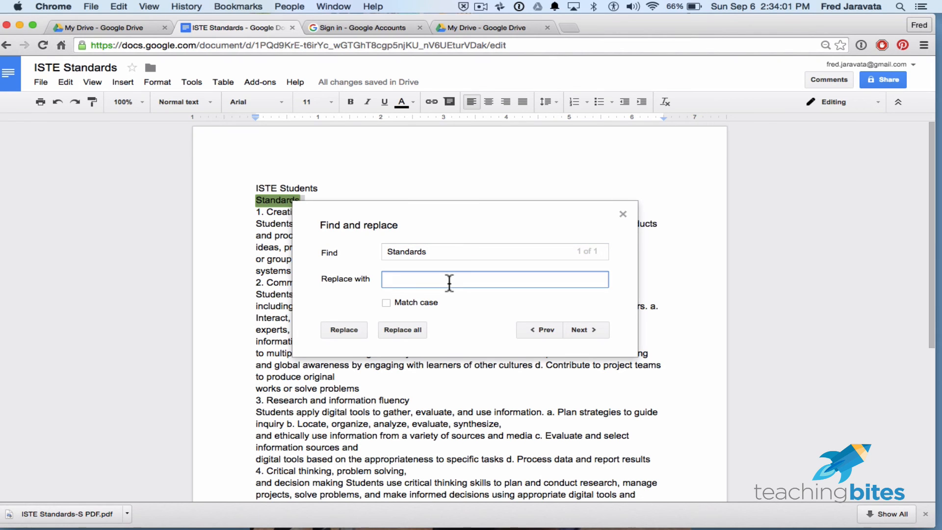
text(Fred)
click(414, 328)
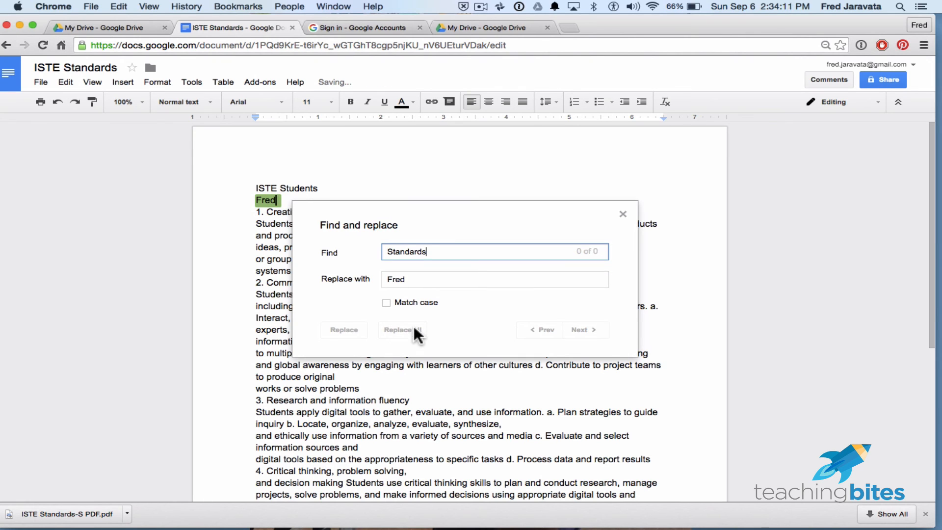
click(623, 215)
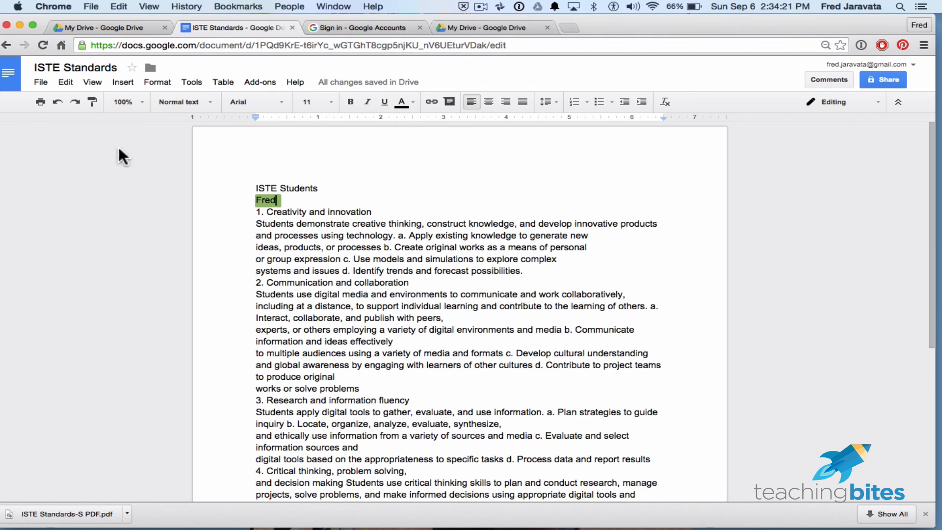
- Undo the replacement of the word "Standards" under the "ISTE Students" line
click(64, 84)
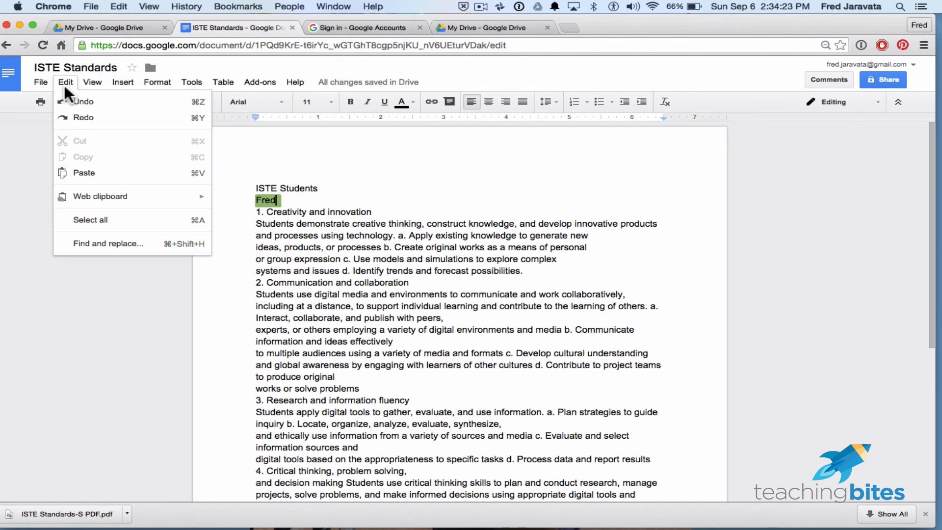
click(26, 147)
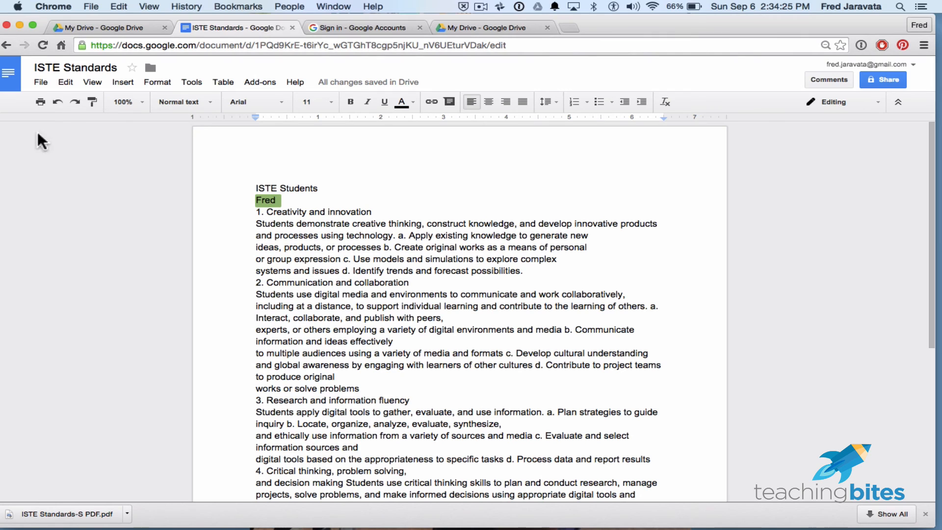
click(61, 102)
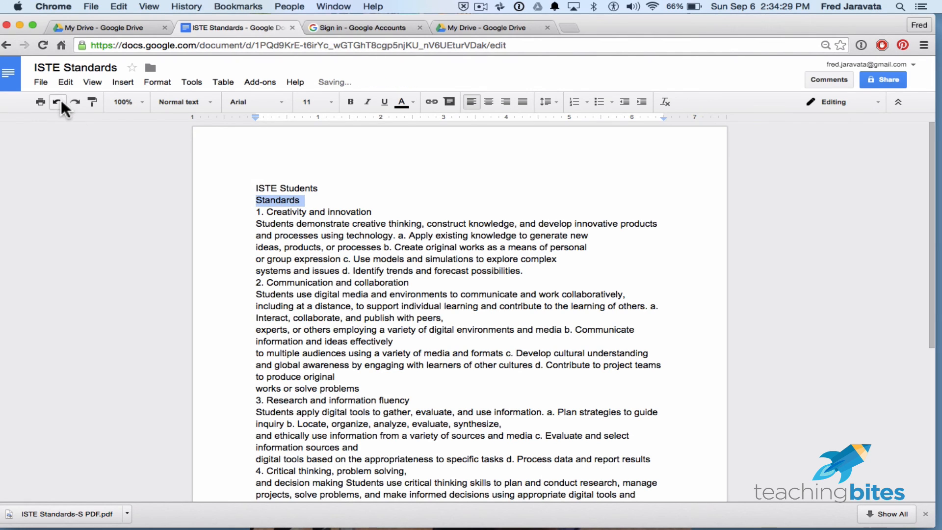
- Search the document for the word "communicate"
click(338, 295)
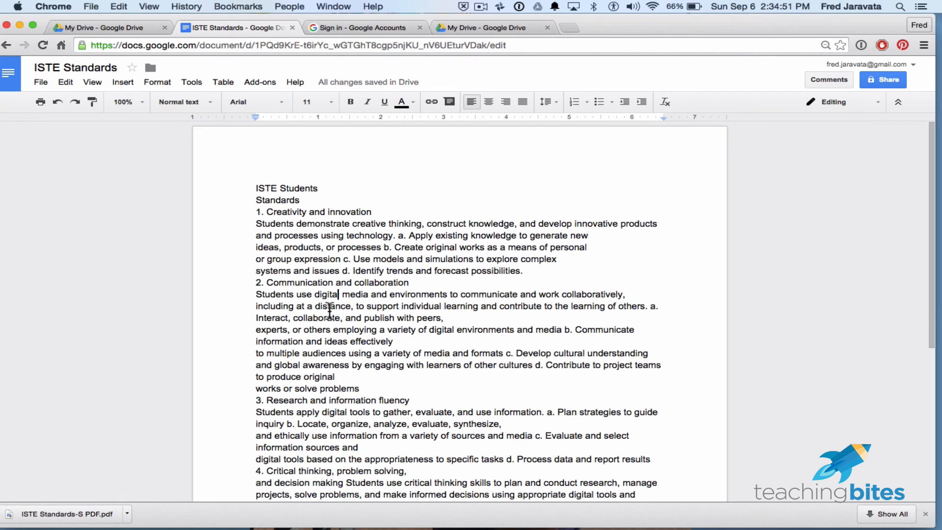
scroll(330, 310, down, 5)
scroll(330, 310, up, 5)
key(super+f)
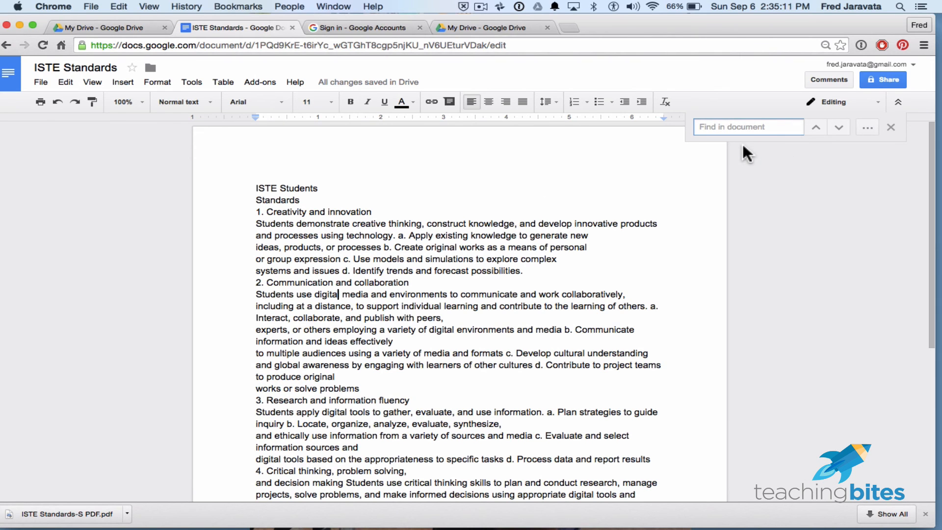
key(Escape)
key(super+f)
text(co)
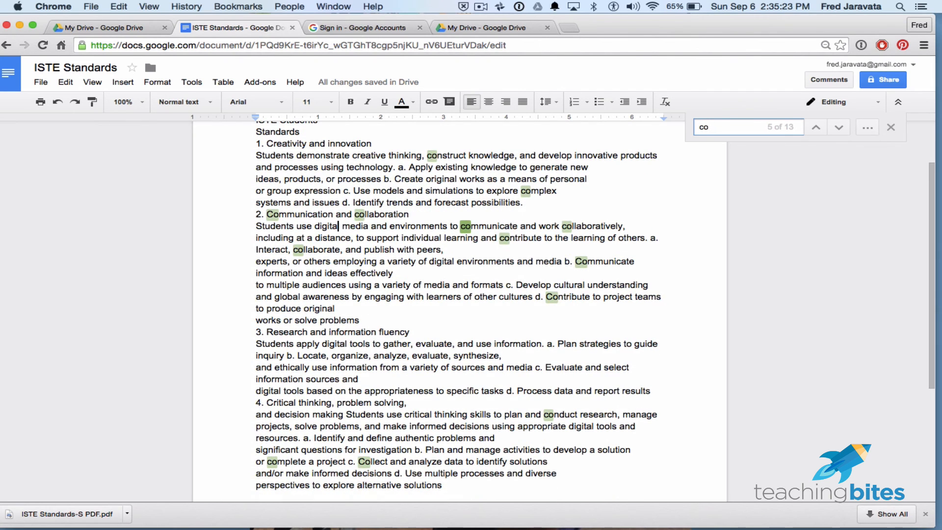
text(mmunity)
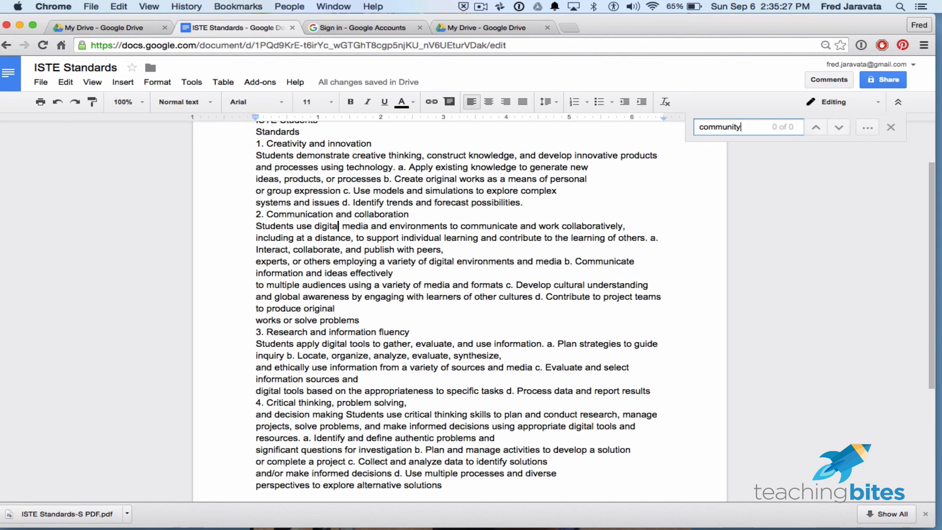
text(caat)
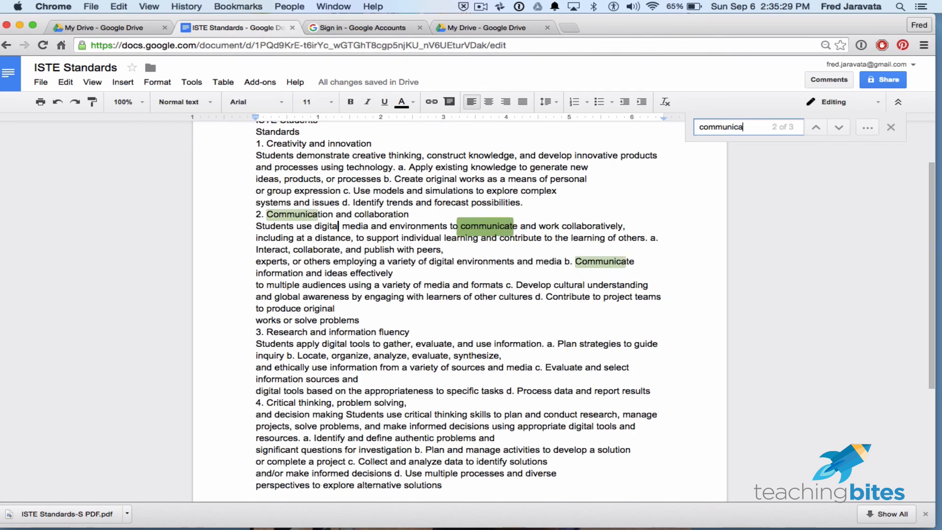
key(BackSpace)
key(BackSpace)
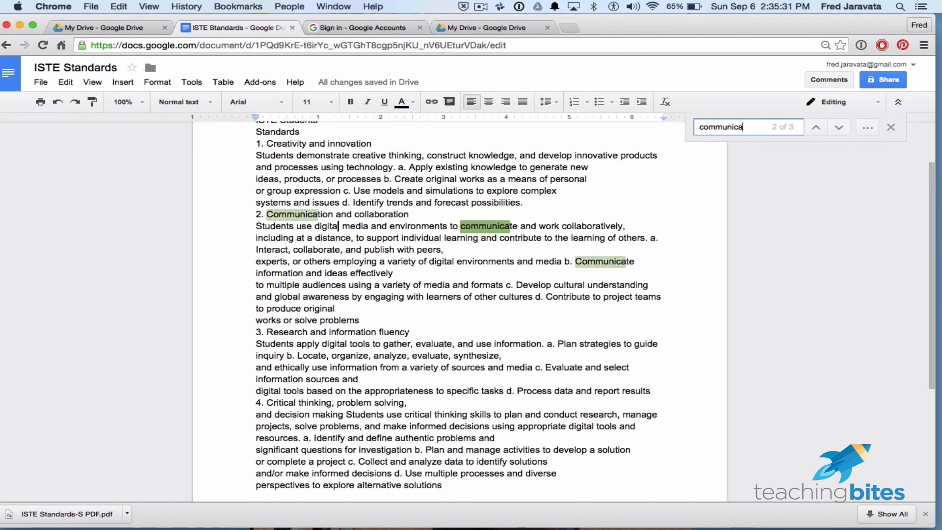
text(te)
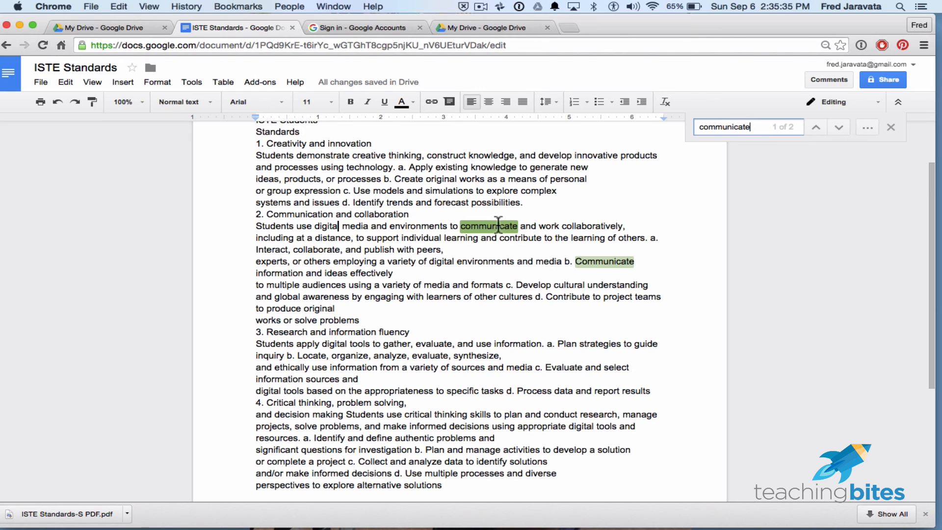
- Move back and forth between the matches for "communicate" and close the document search
click(835, 124)
click(817, 124)
click(834, 124)
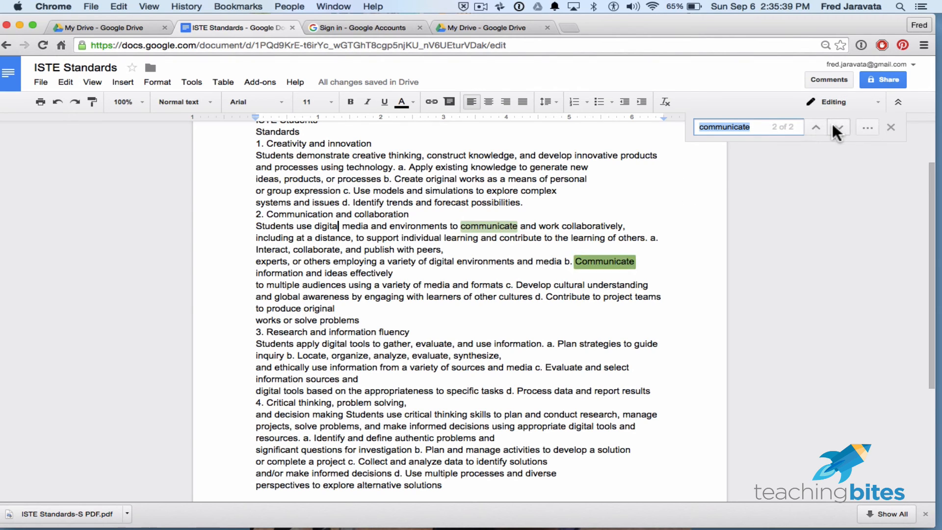
click(817, 124)
click(837, 125)
click(809, 124)
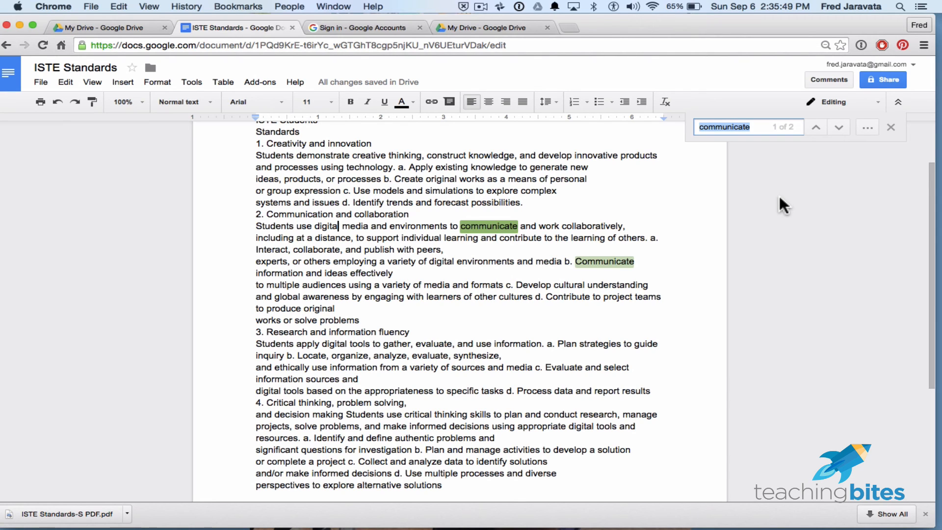
drag(741, 22, 748, 22)
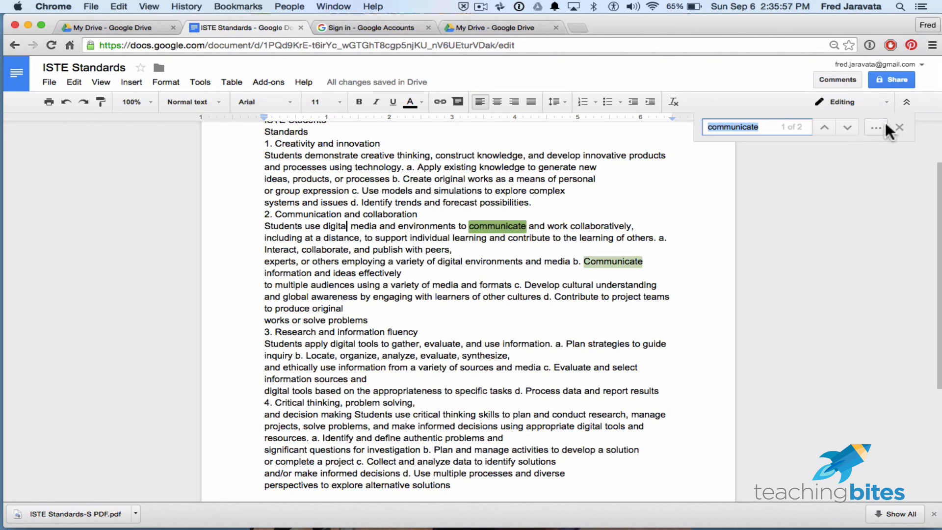
click(899, 126)
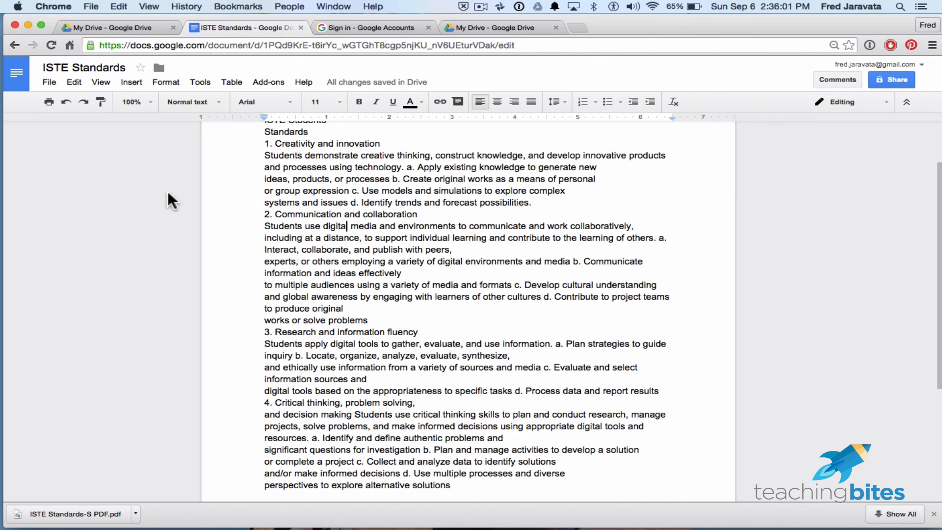
- Turn off the document's print layout and turn it back on
click(100, 82)
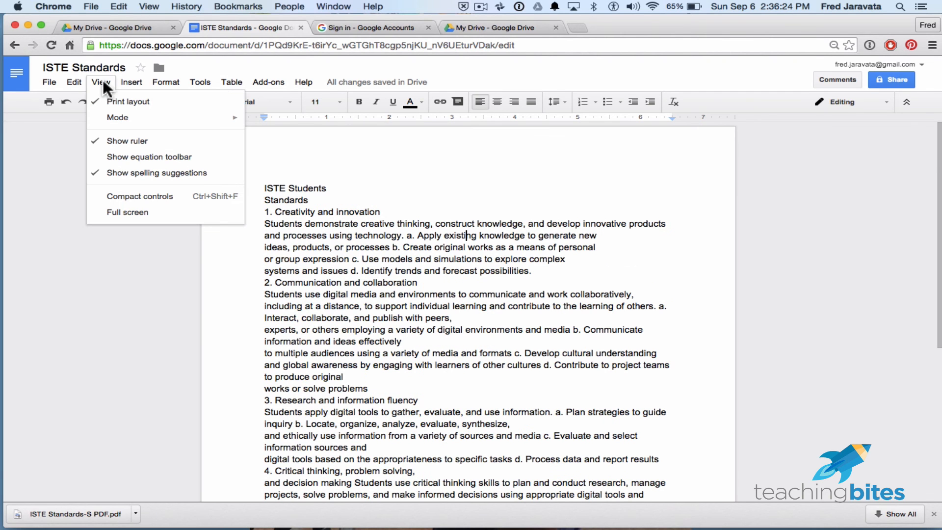
click(126, 102)
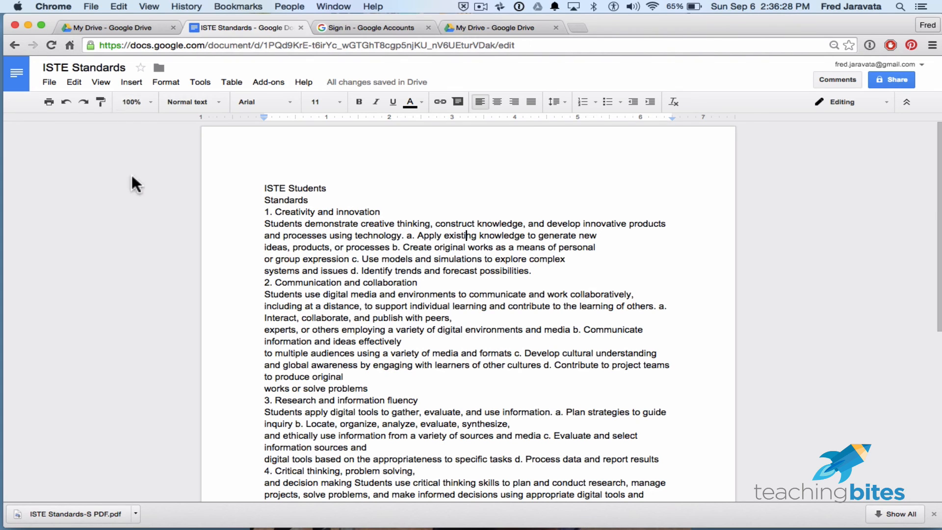
click(99, 83)
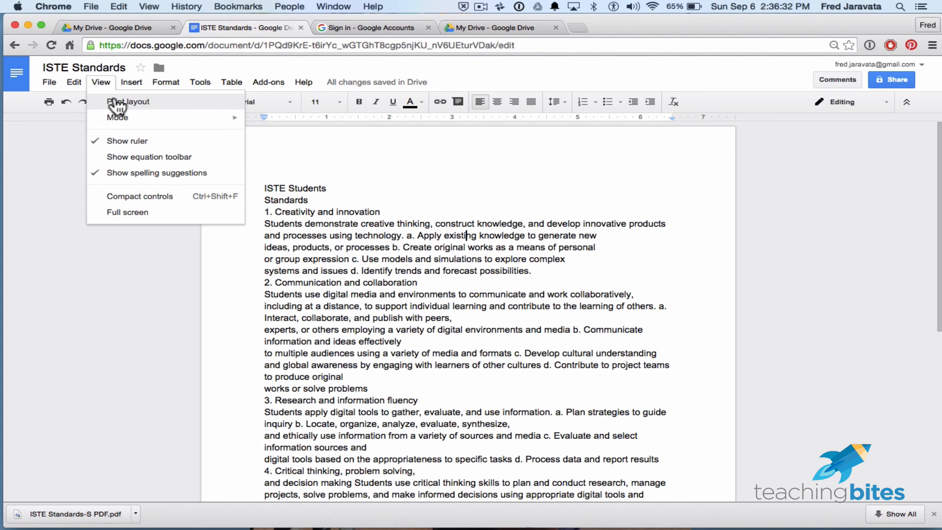
click(115, 102)
- View the document in full screen, look through its text, and bring the controls back
click(100, 82)
mouse_move(126, 121)
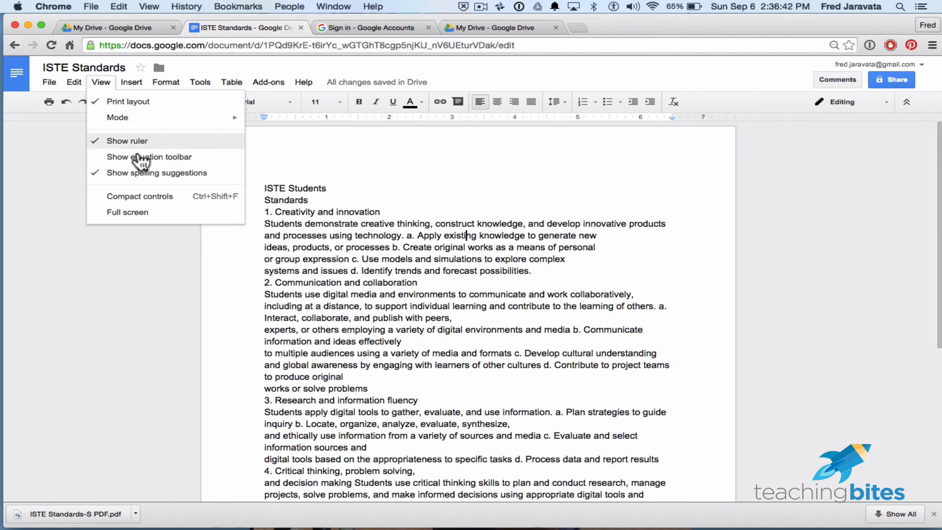
click(136, 217)
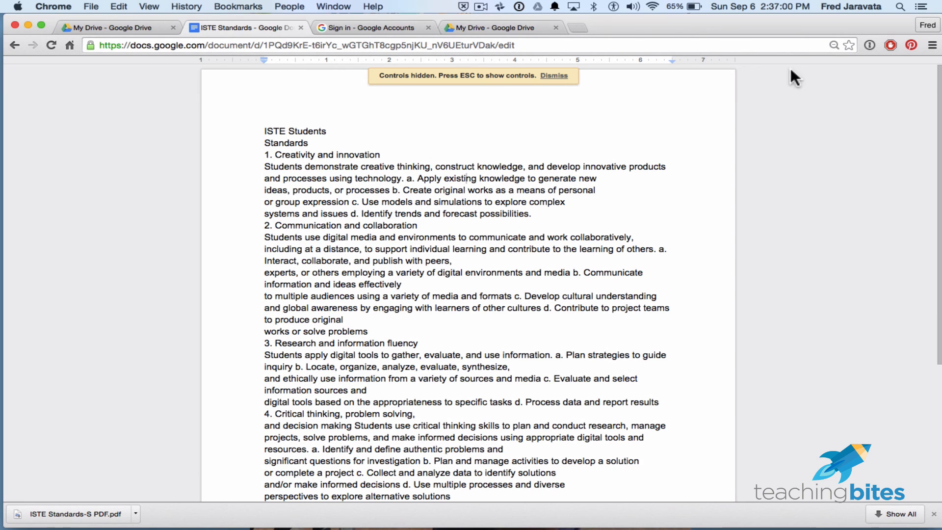
scroll(759, 198, down, 4)
scroll(759, 198, up, 4)
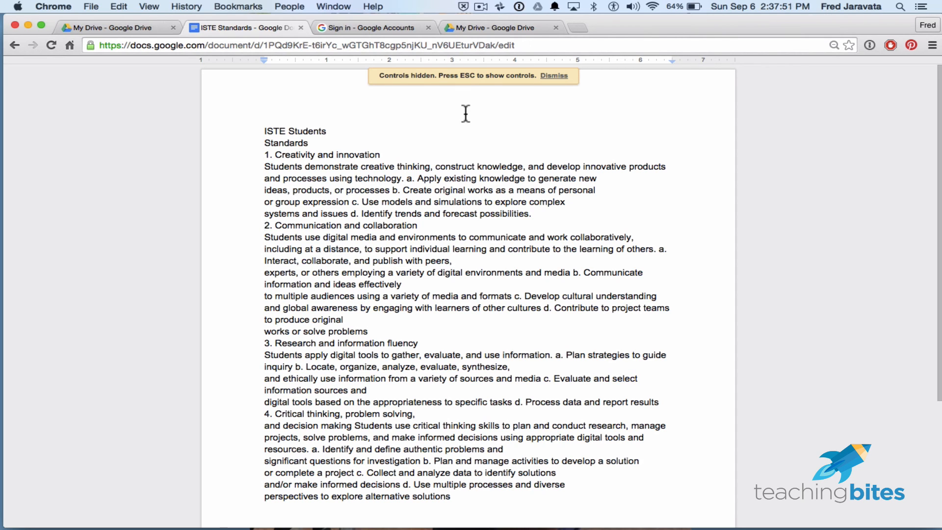
key(Escape)
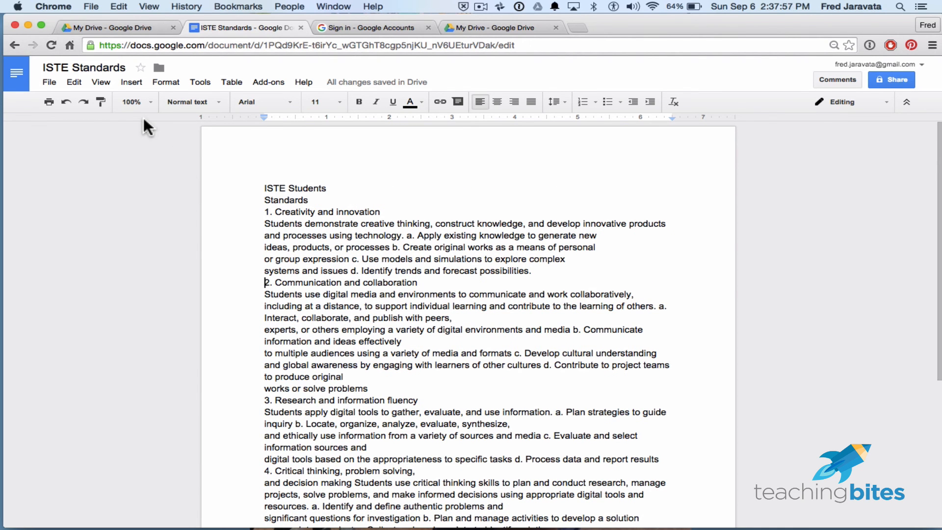
click(353, 198)
click(128, 83)
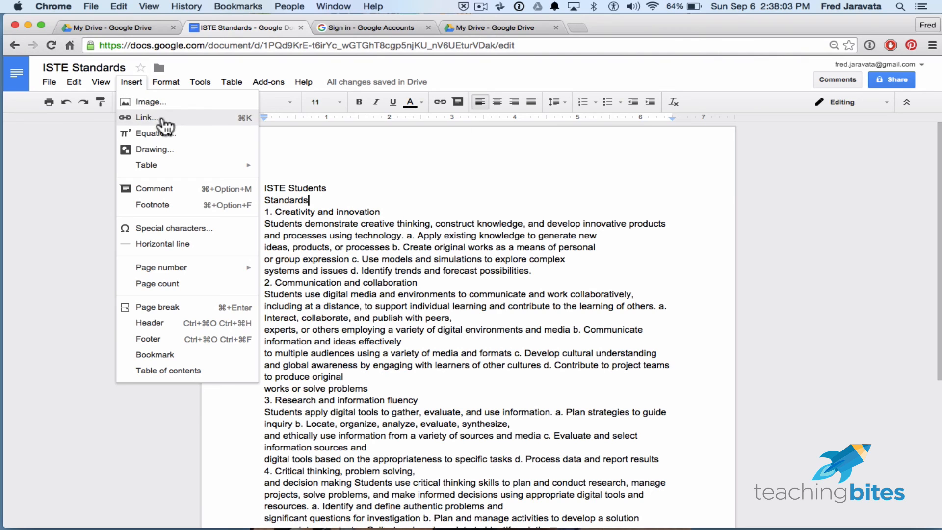
mouse_move(147, 165)
click(60, 178)
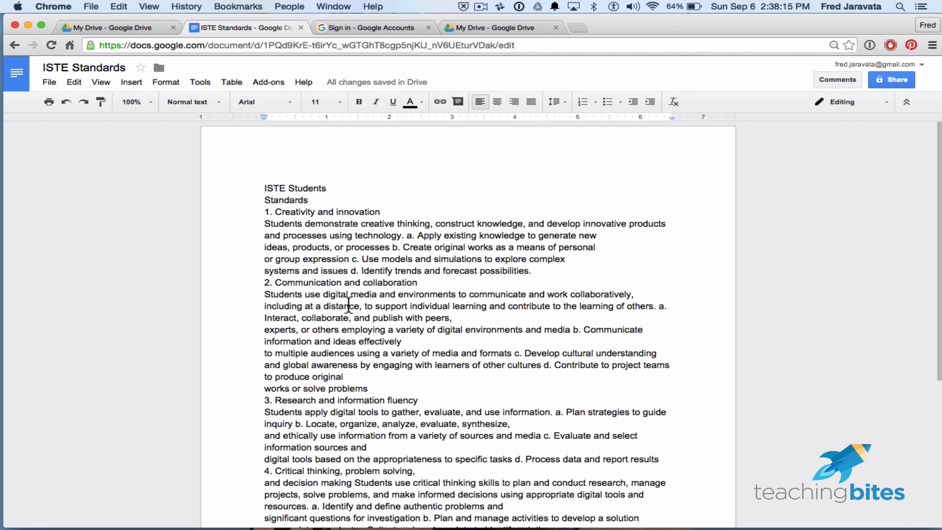
- Insert the image Dolphind.jpg from Google Drive after "or group expression" in the Creativity and innovation section
click(130, 83)
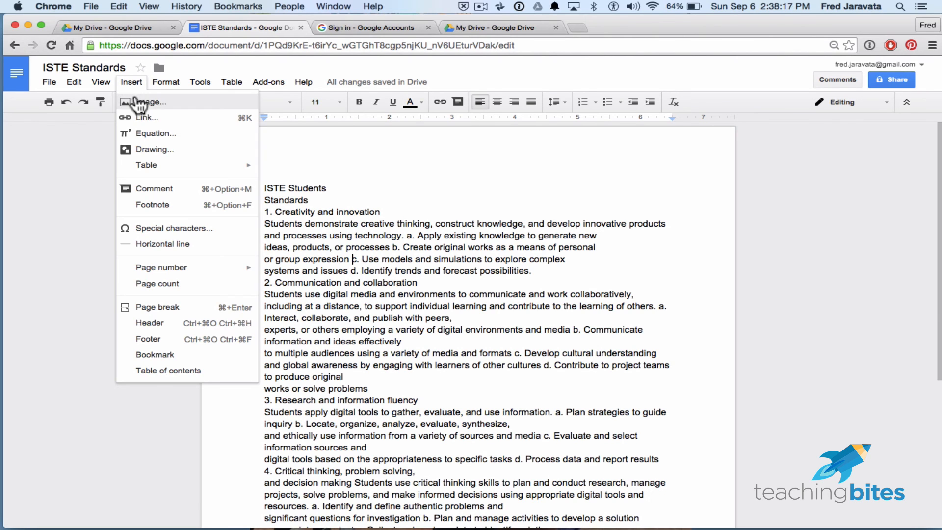
click(134, 100)
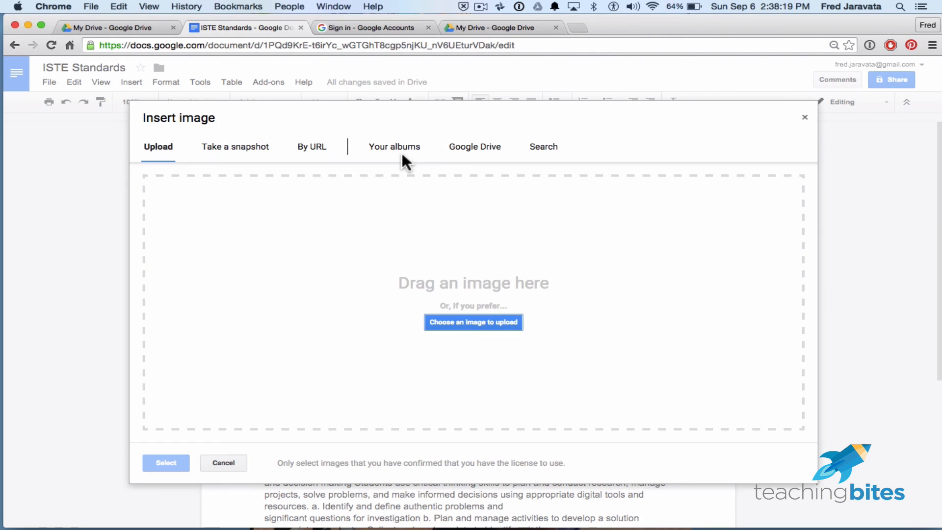
click(490, 156)
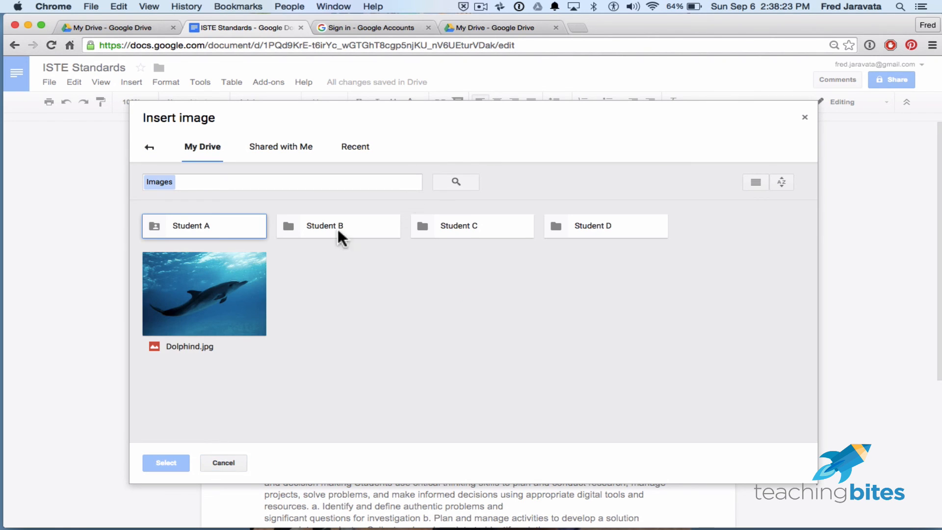
click(237, 280)
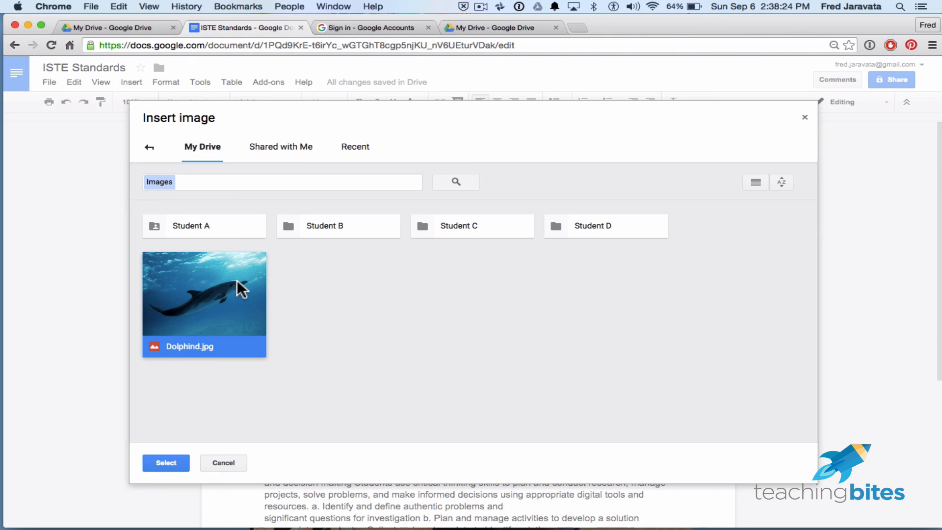
click(165, 463)
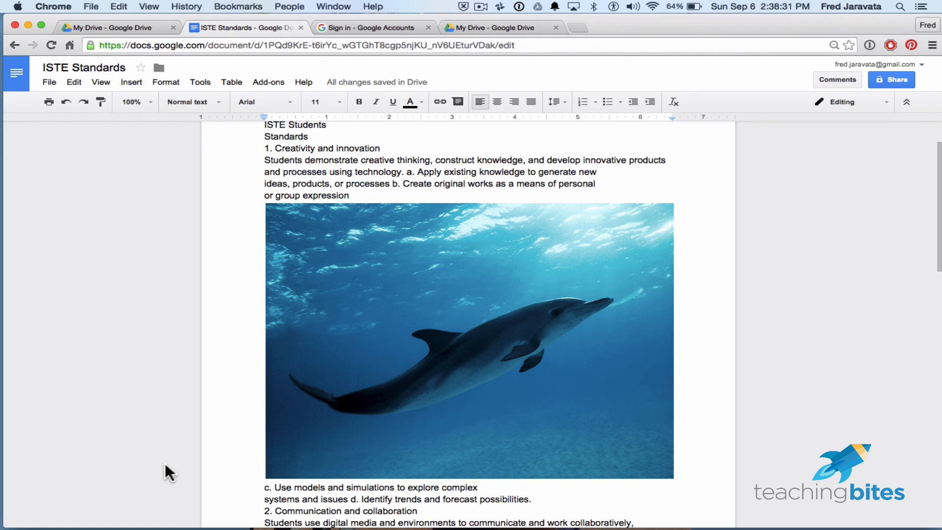
- Shrink the dolphin image proportionally to about 2.7 inches wide
click(372, 444)
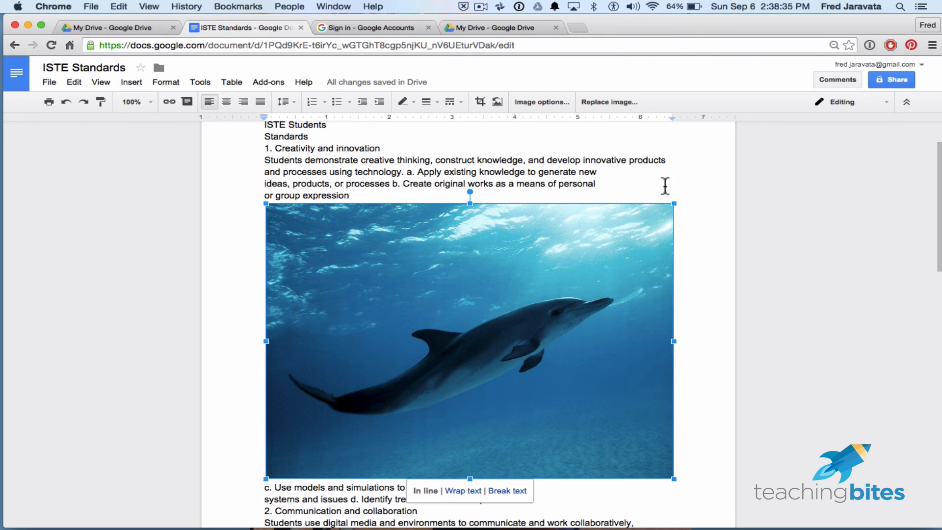
click(710, 190)
click(587, 245)
drag(675, 204, 436, 365)
click(541, 259)
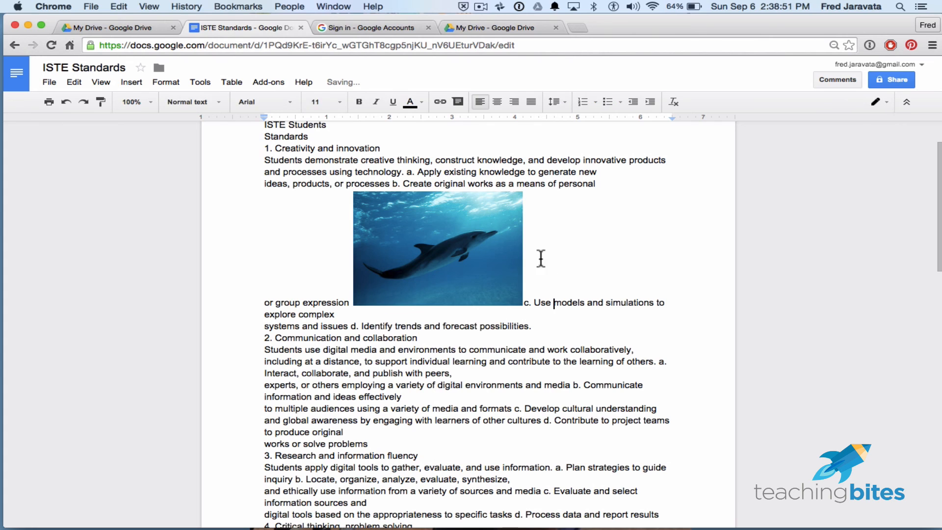
- Enlarge the dolphin image proportionally to about 4.4 inches wide
click(498, 243)
drag(525, 191, 631, 136)
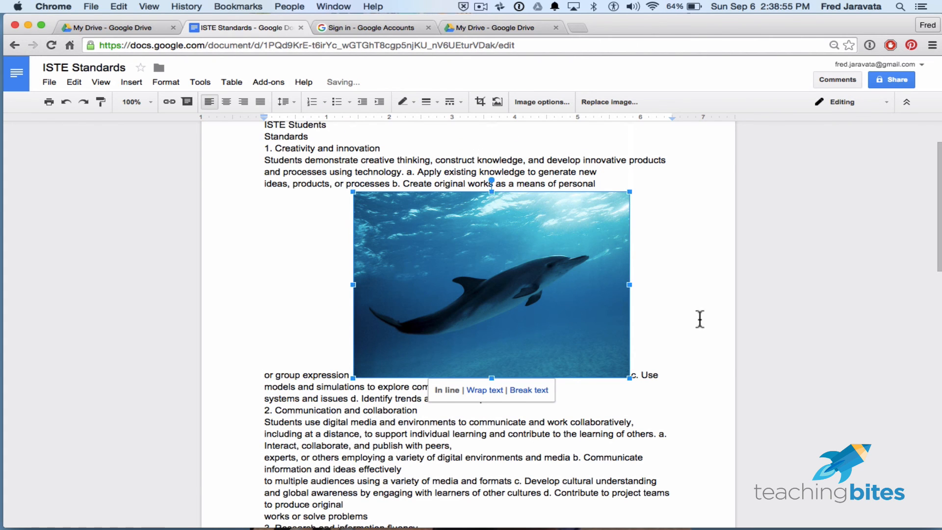
click(704, 372)
- Set the in-line dolphin image to Wrap text so the text flows around it
scroll(673, 368, down, 2)
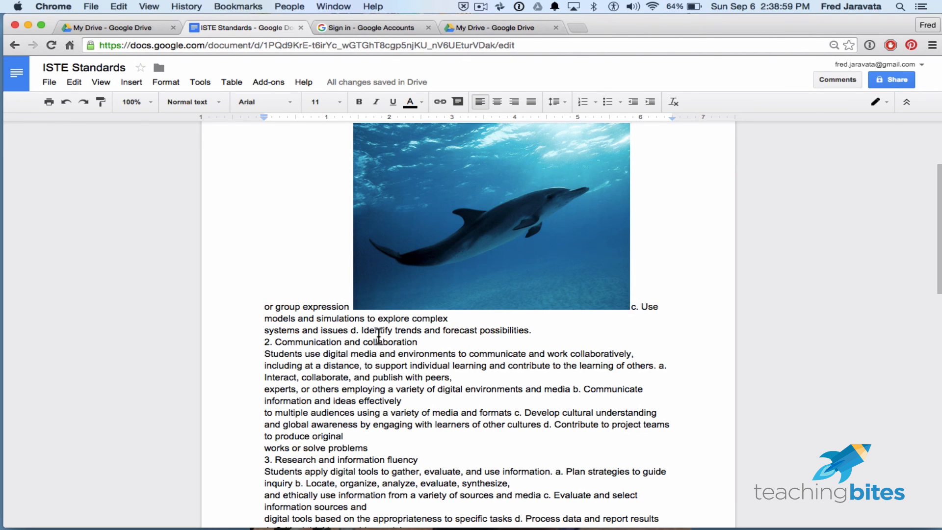
scroll(379, 336, up, 1)
scroll(379, 337, up, 3)
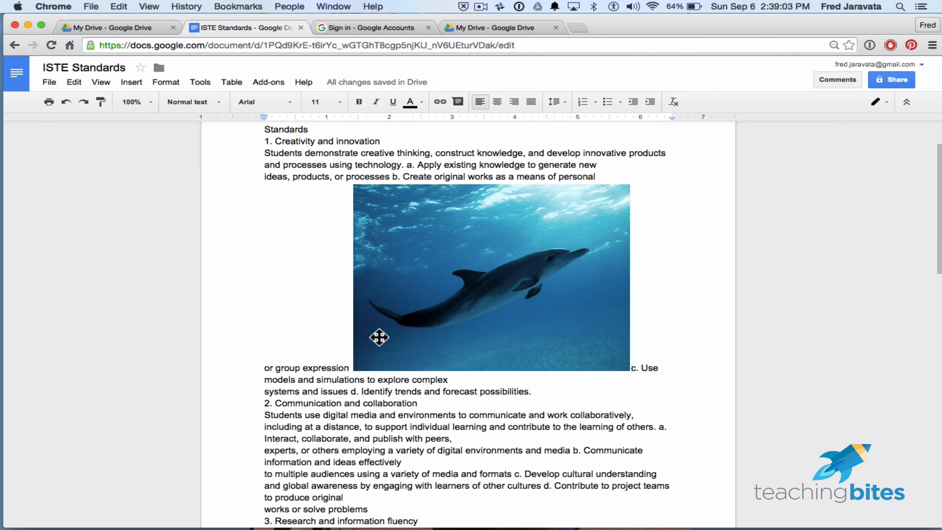
click(424, 310)
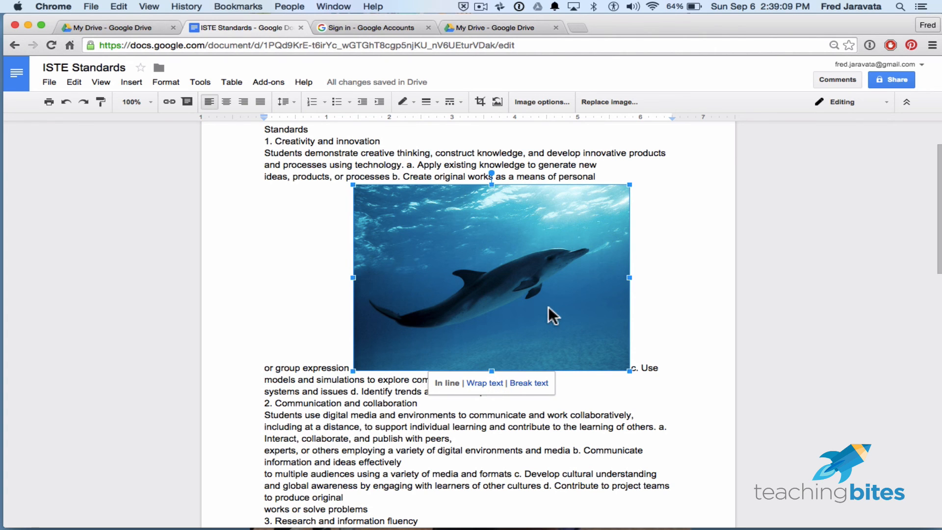
double_click(699, 267)
click(525, 190)
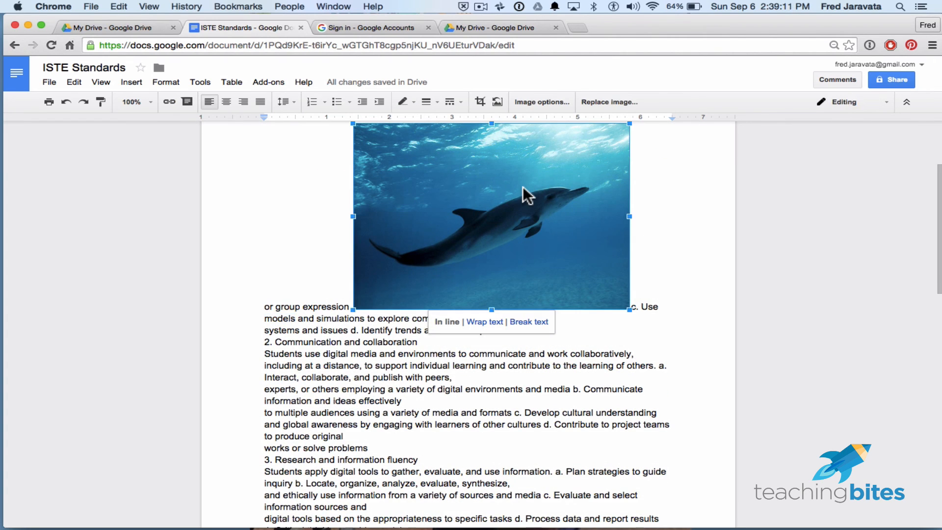
click(472, 322)
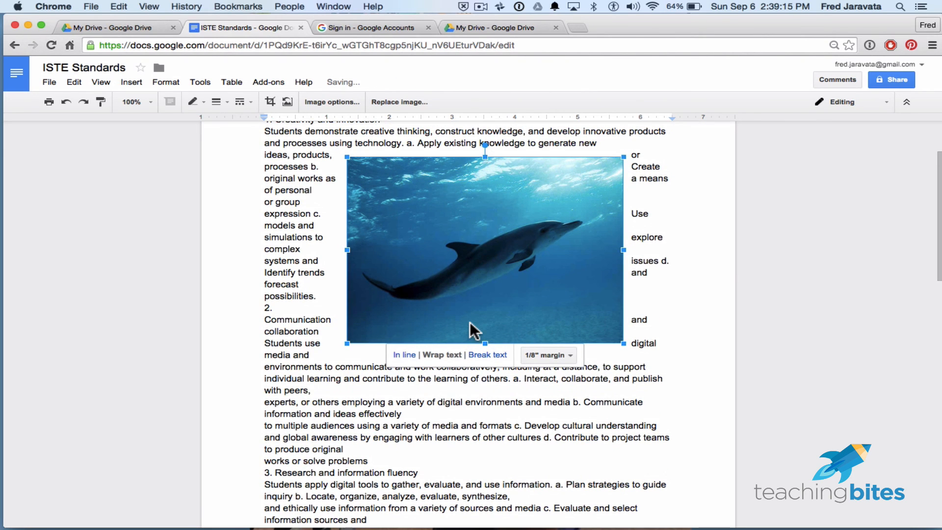
- Reduce the wrapped dolphin image proportionally to about 3.1 inches wide
scroll(694, 301, up, 2)
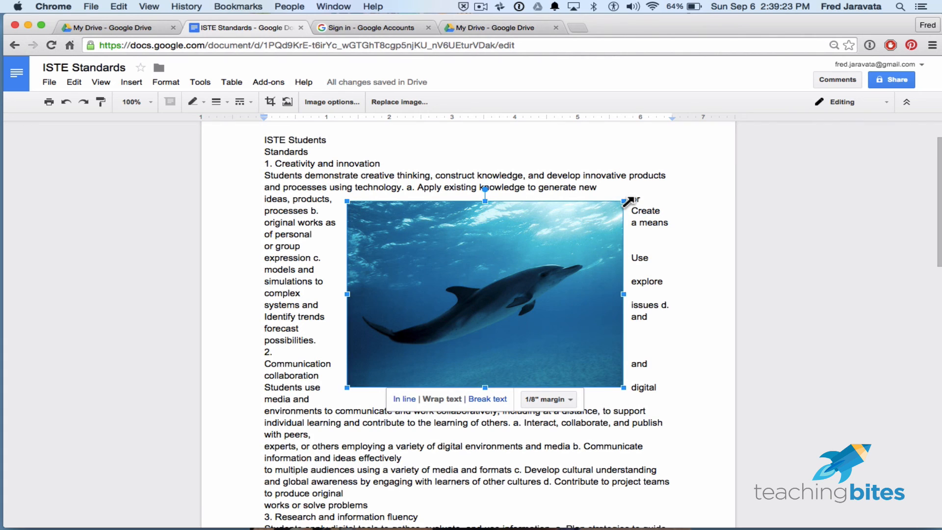
drag(624, 201, 512, 254)
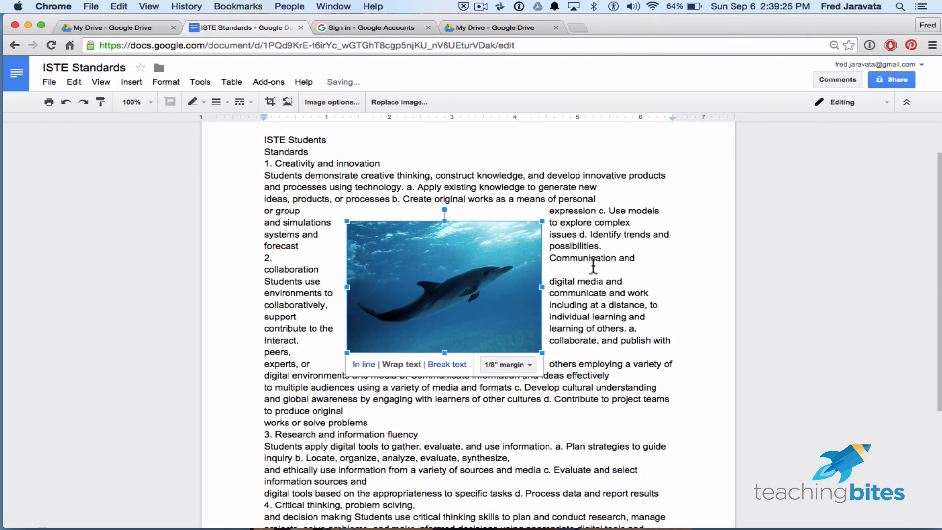
click(653, 270)
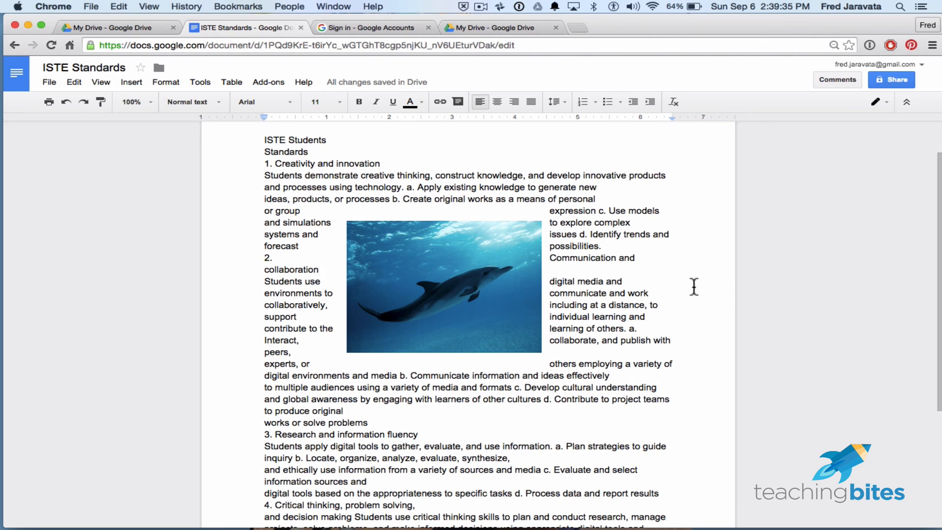
- Move the dolphin image to the right margin beside the text of "2. Communication and collaboration"
click(446, 249)
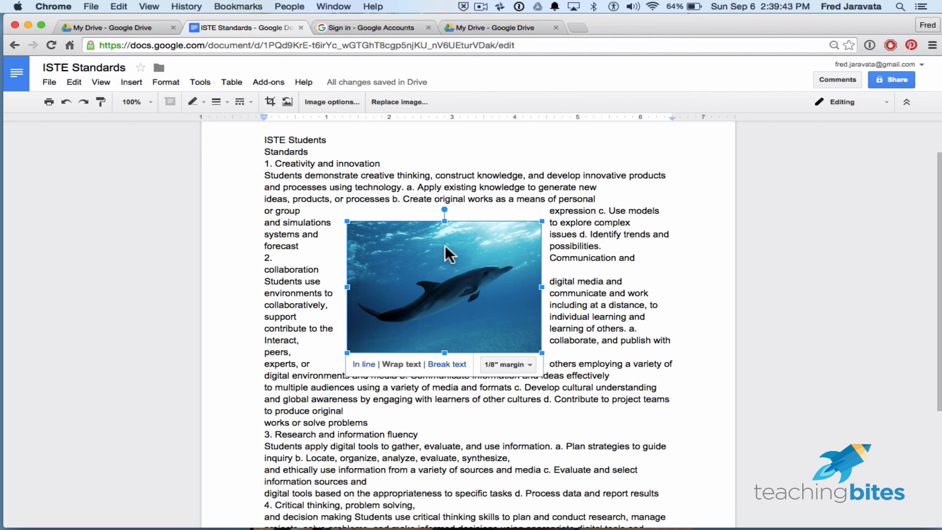
drag(450, 248, 584, 355)
click(692, 364)
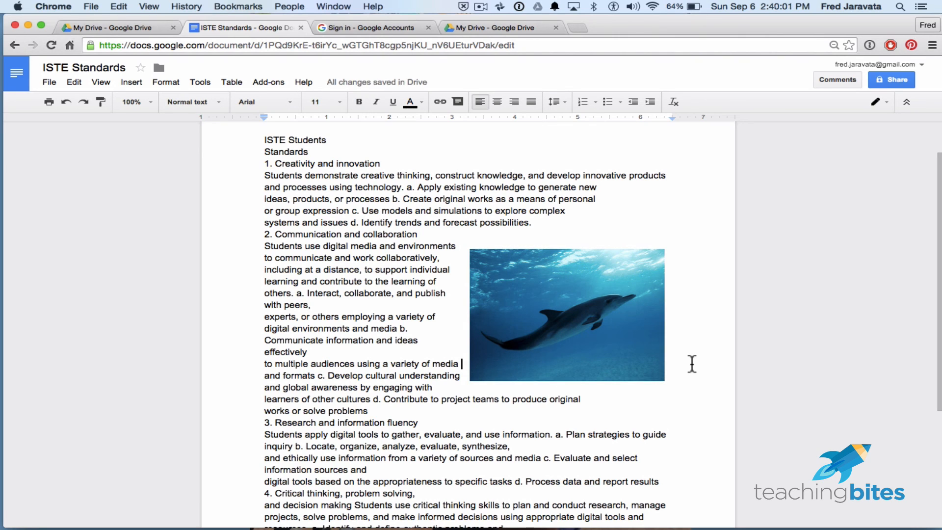
- Change the dolphin image's text placement to Break text
click(608, 327)
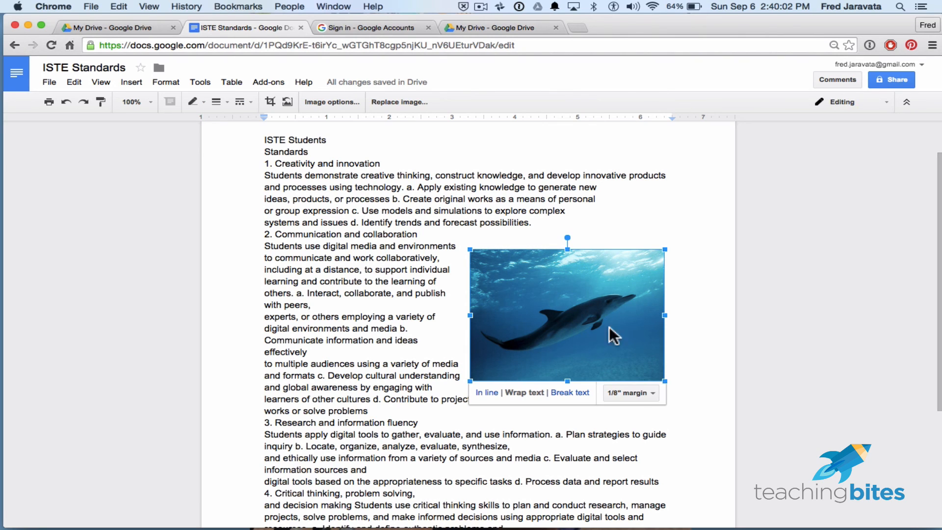
click(585, 396)
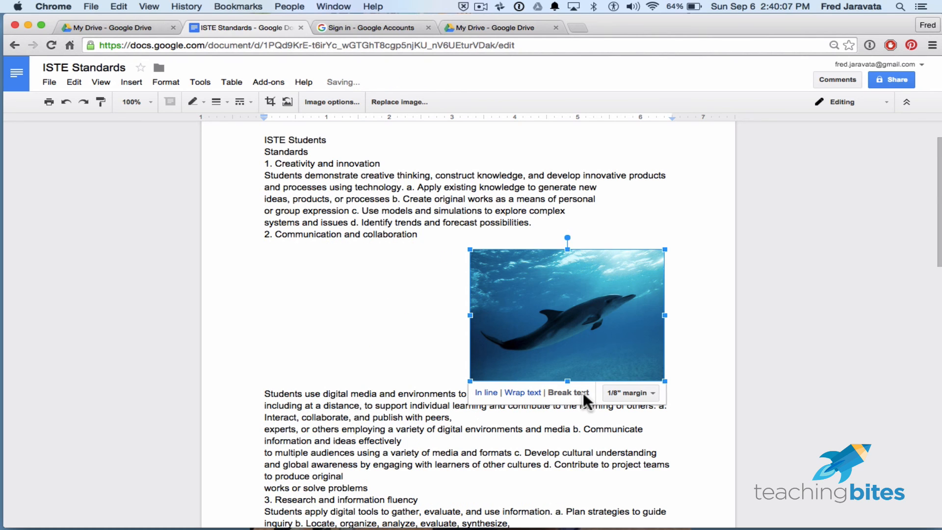
click(397, 290)
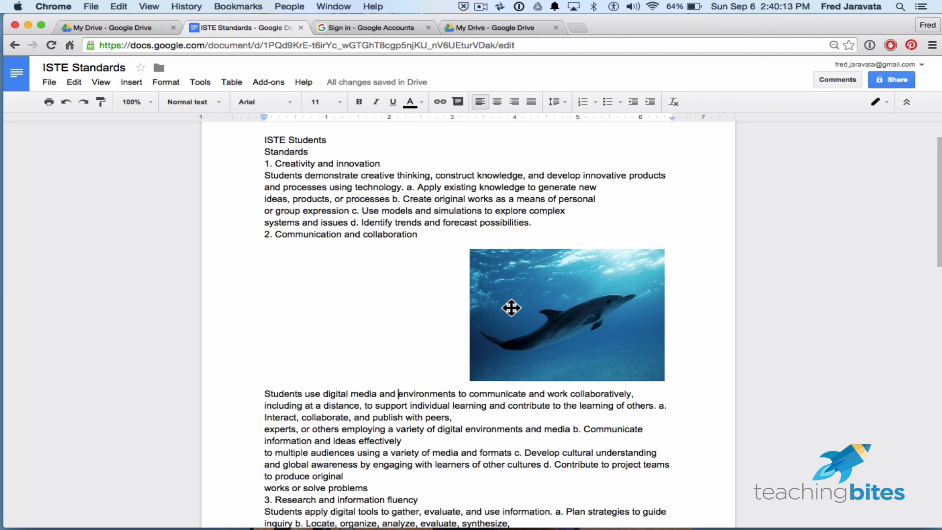
- Try moving the dolphin image left and above the "2. Communication and collaboration" heading, and undo these moves
drag(511, 308, 493, 297)
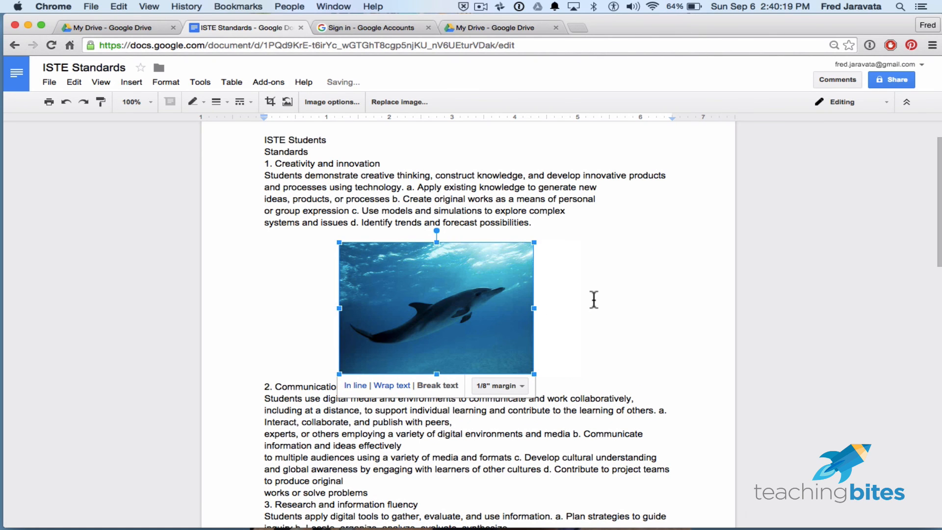
key(super+z)
key(super+z)
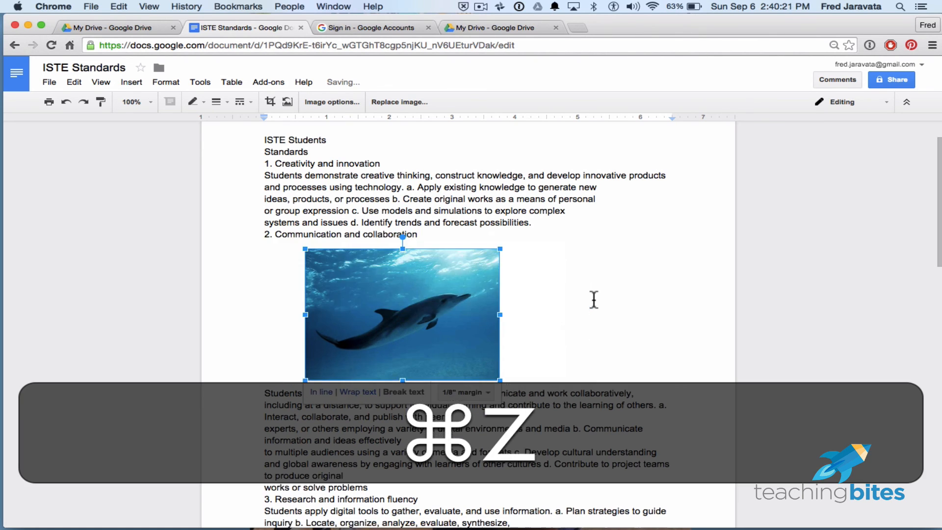
click(67, 102)
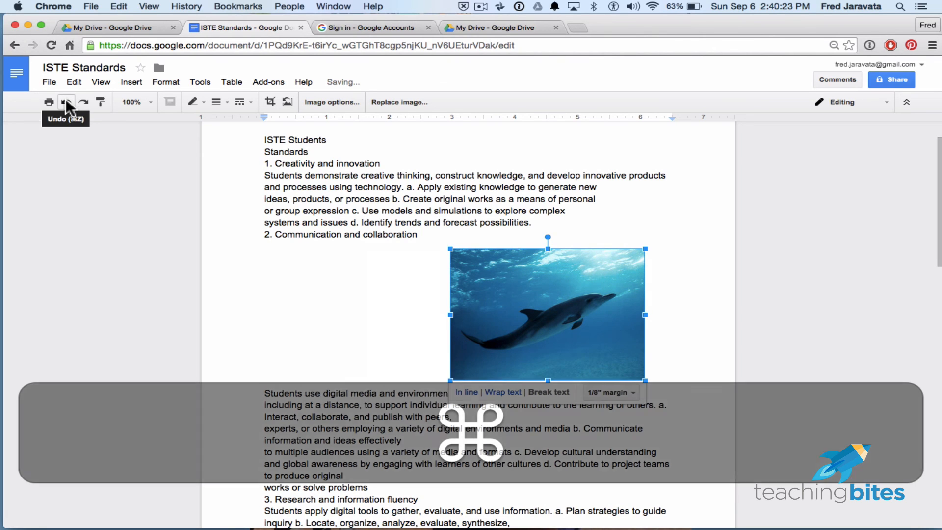
click(67, 102)
click(67, 102)
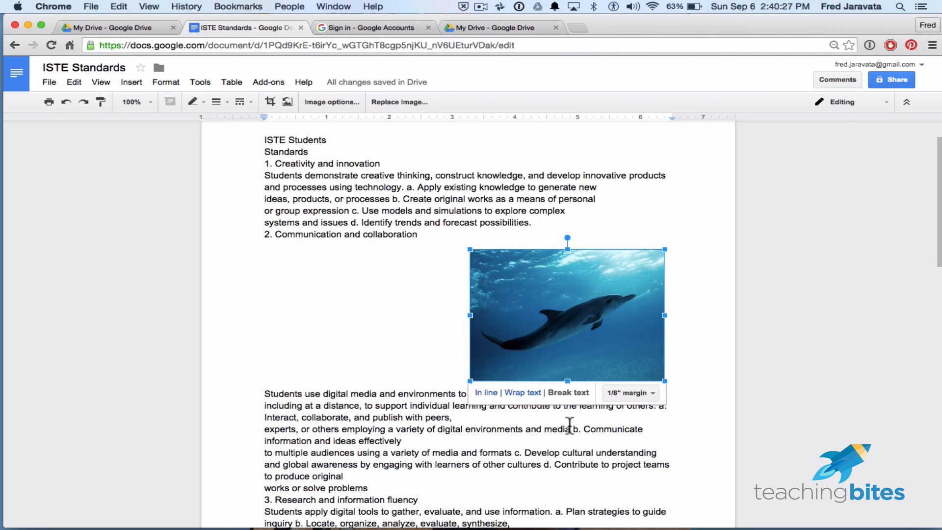
- Review the margin size choices for the dolphin image without picking a new one
click(653, 392)
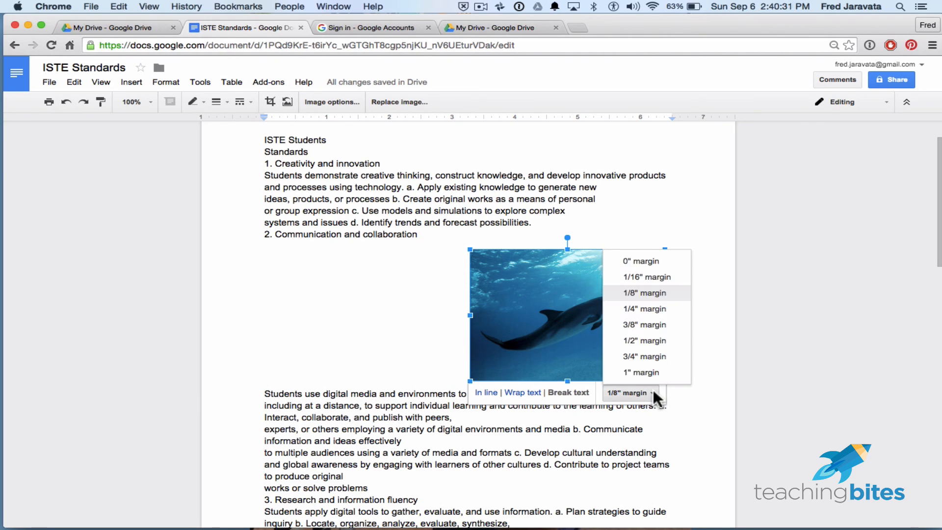
click(708, 302)
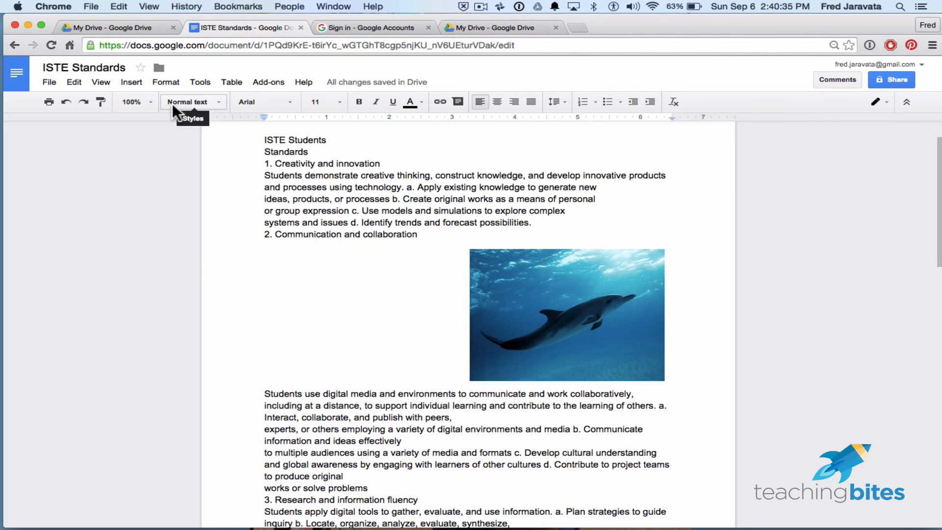
- Try inserting a 16-column, 4-row table after "communicate and work collaboratively," and undo the insertion
click(126, 84)
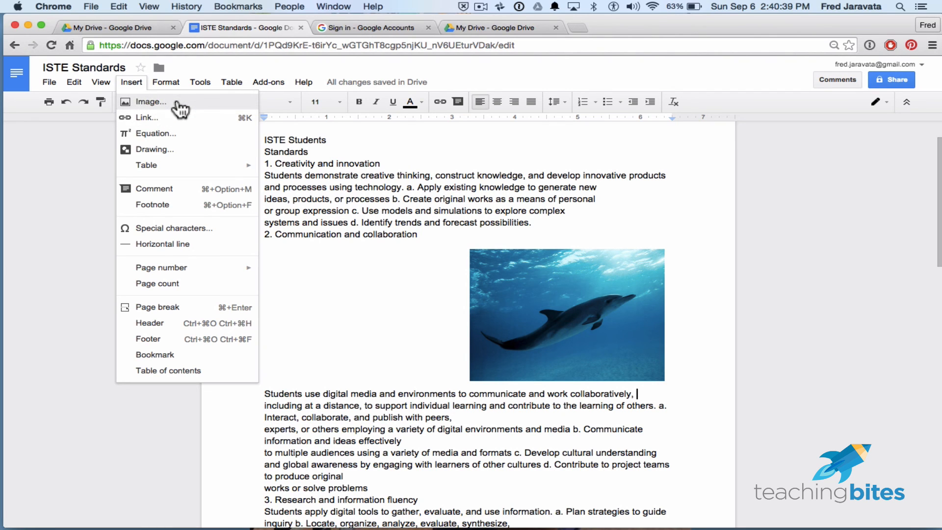
mouse_move(169, 167)
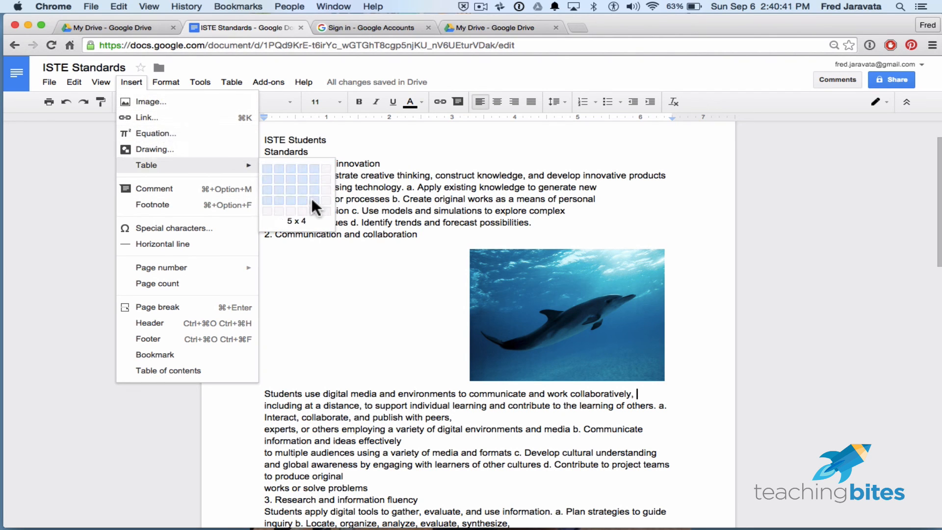
click(444, 201)
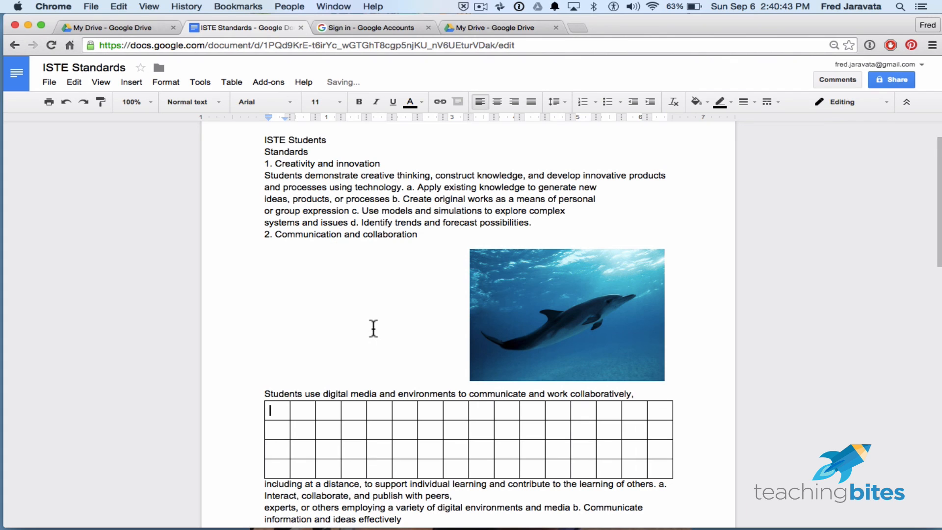
key(super+z)
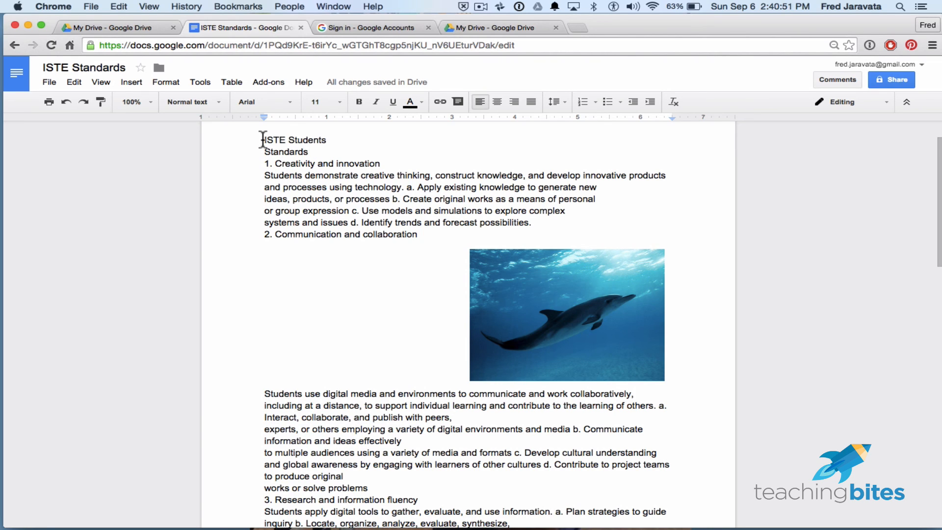
drag(262, 139, 285, 138)
click(135, 81)
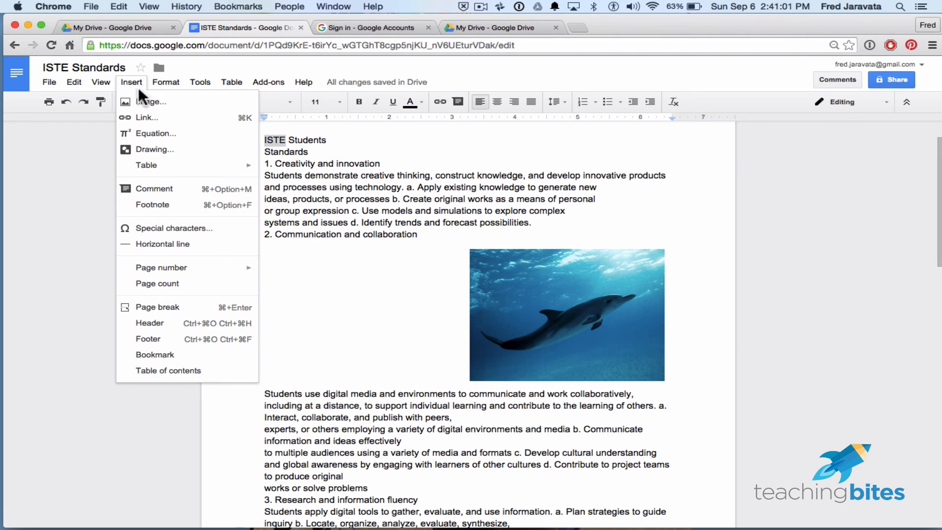
click(146, 117)
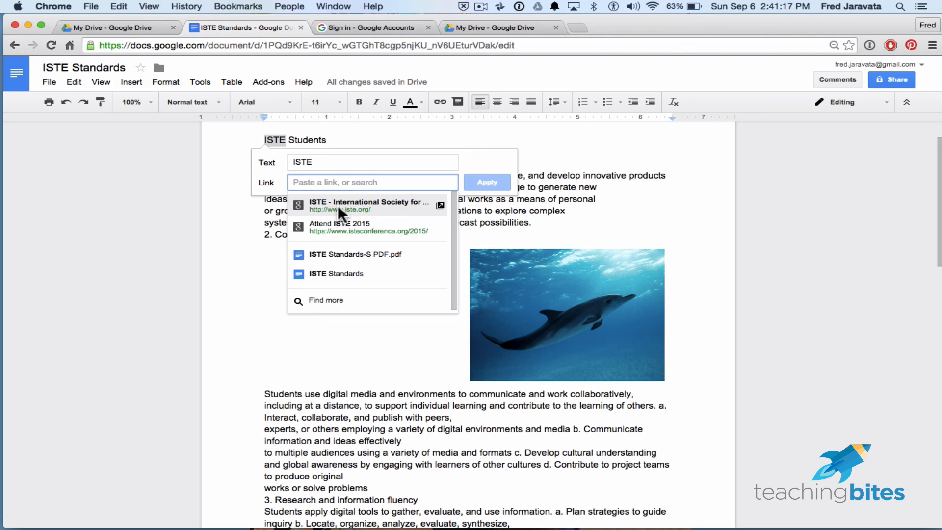
click(314, 204)
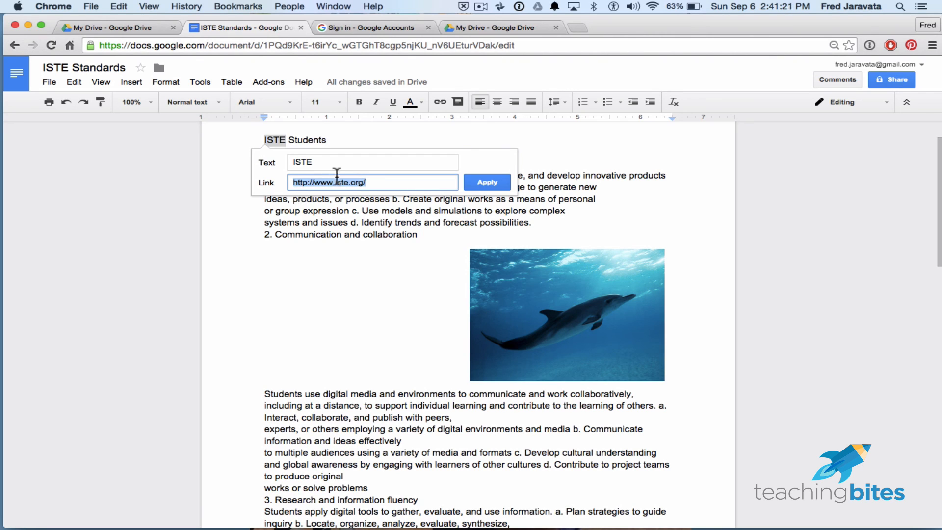
click(487, 183)
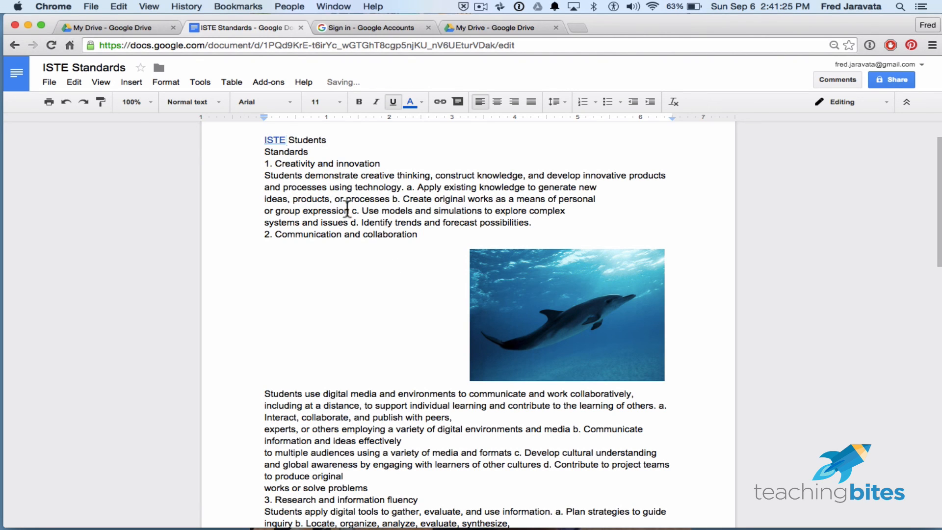
scroll(330, 206, up, 1)
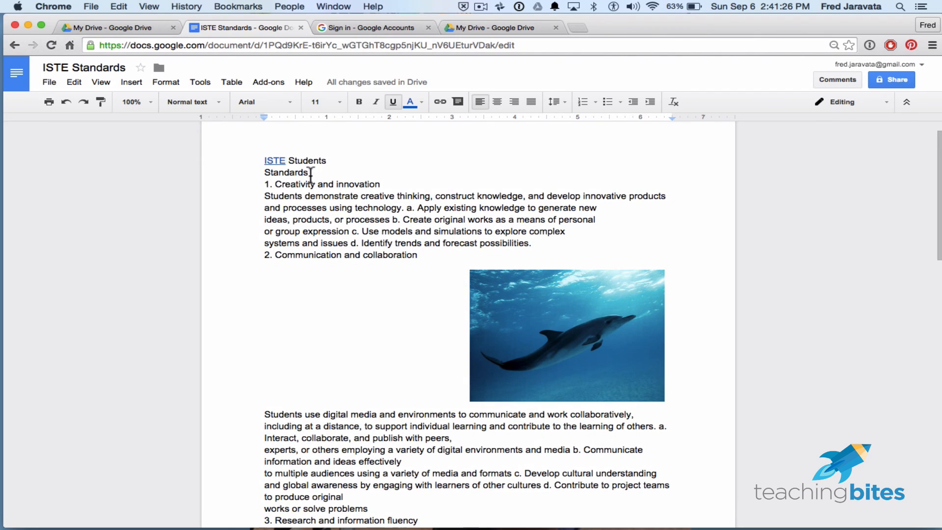
click(289, 162)
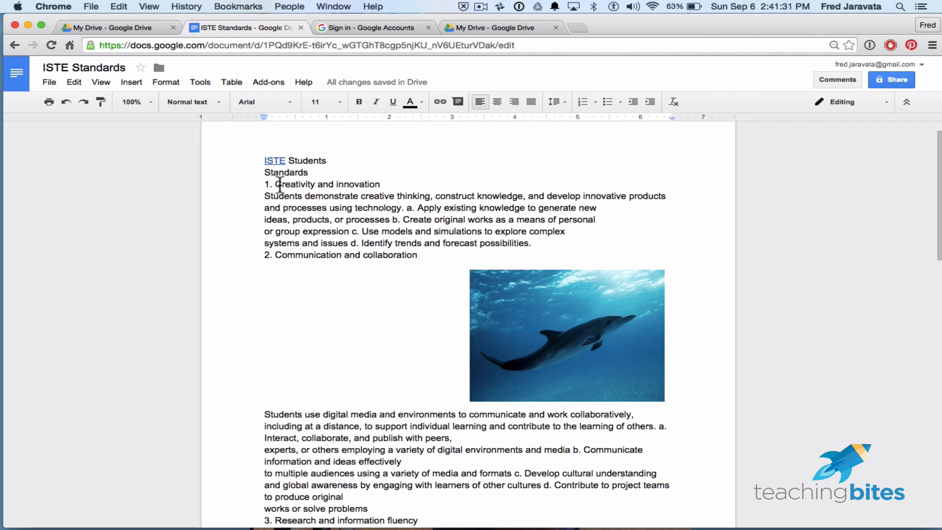
drag(276, 184, 315, 184)
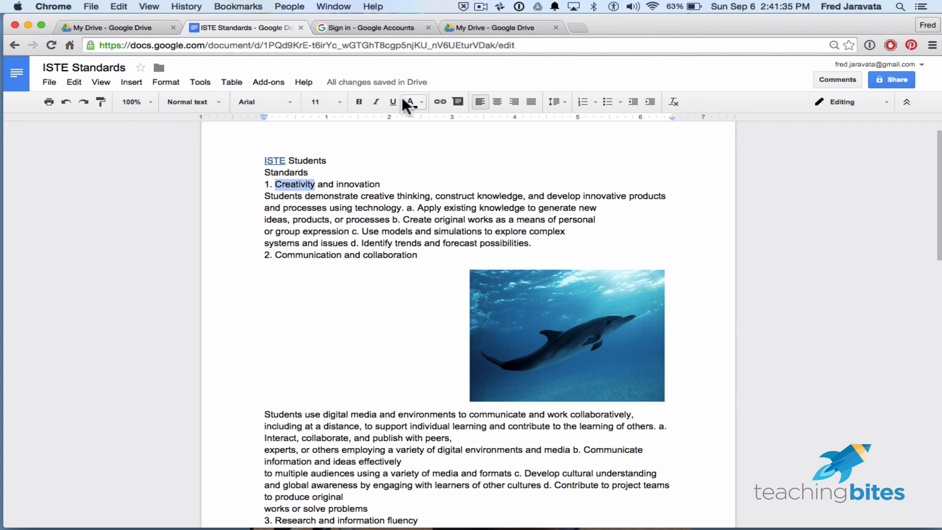
click(440, 101)
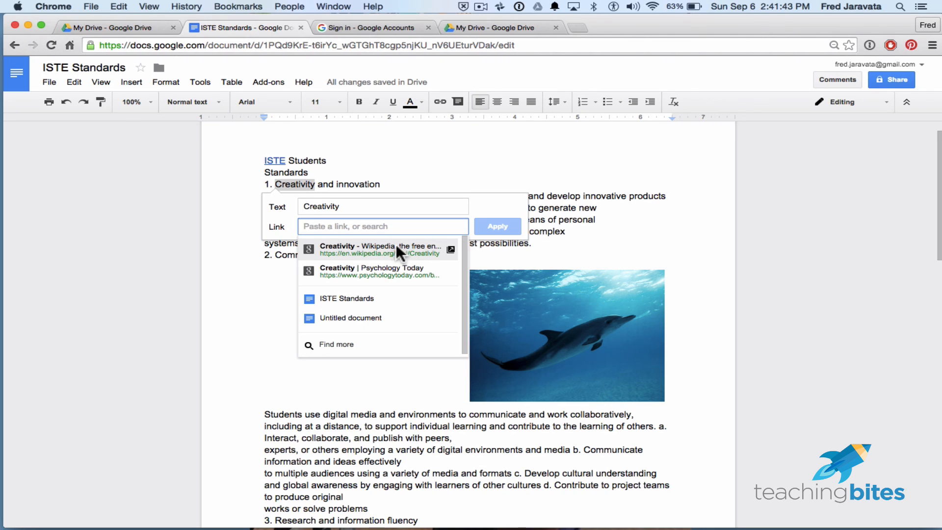
click(349, 248)
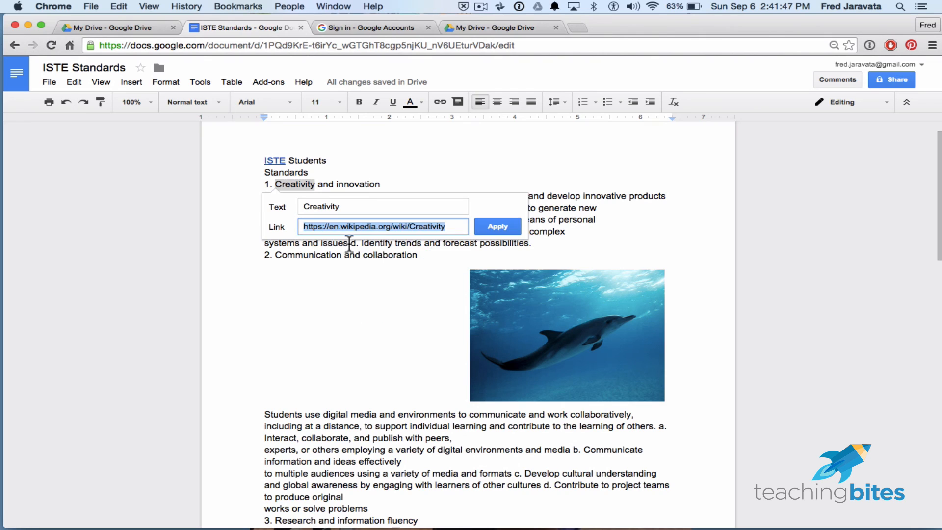
click(496, 228)
click(466, 179)
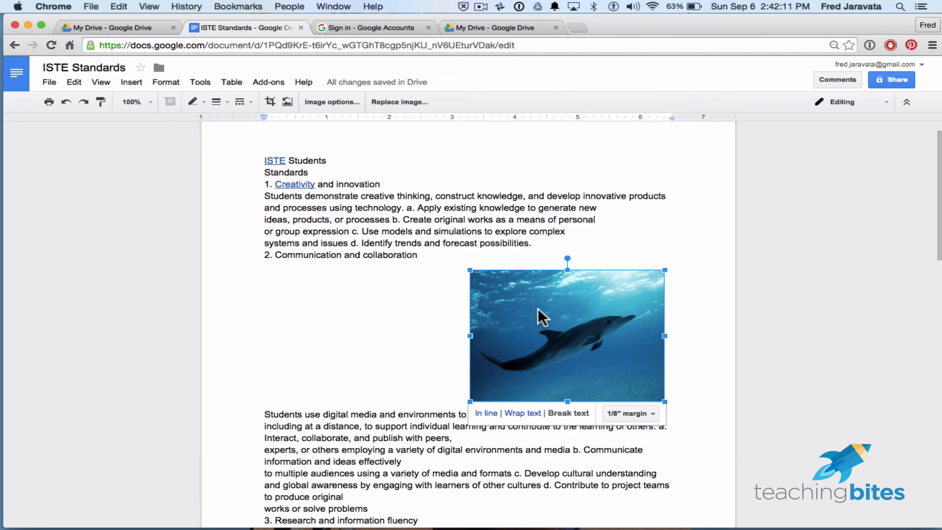
- Move the dolphin image to the left margin beneath the "2. Communication and collaboration" heading
drag(538, 308, 337, 312)
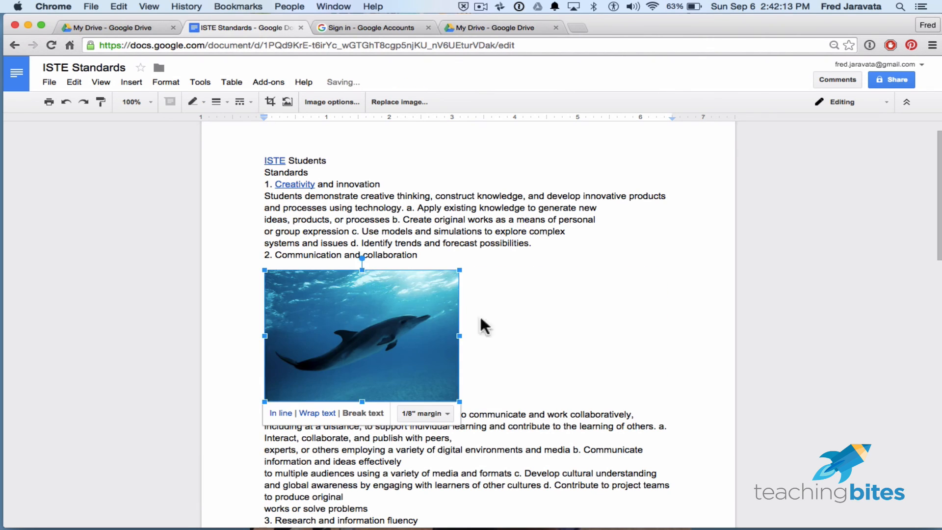
click(522, 321)
click(358, 327)
click(477, 366)
click(447, 375)
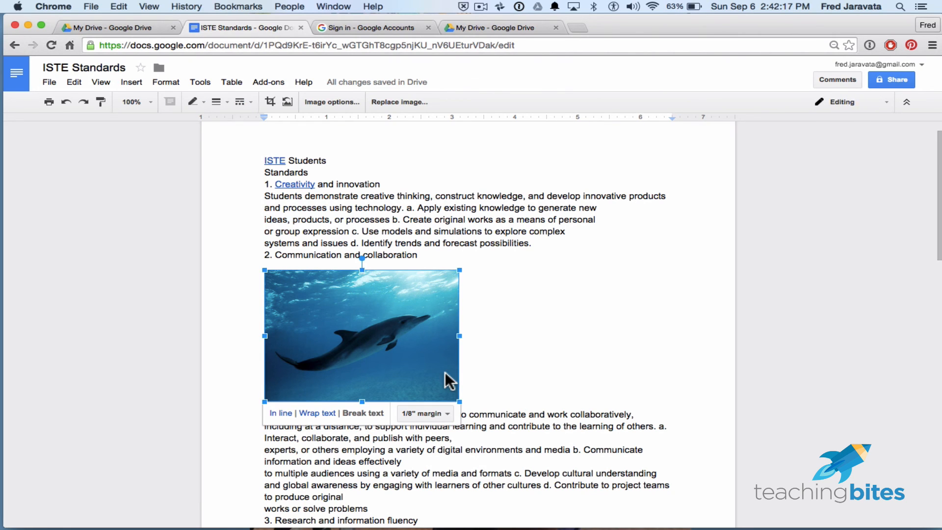
key(Right)
key(Left)
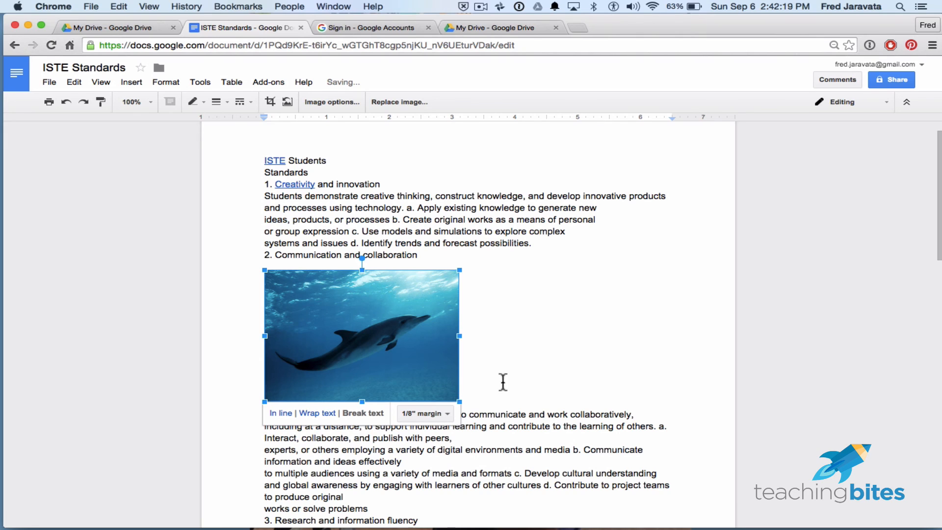
- Add a blank line between the dolphin image and the paragraph starting "Students use digital media"
click(484, 375)
click(265, 414)
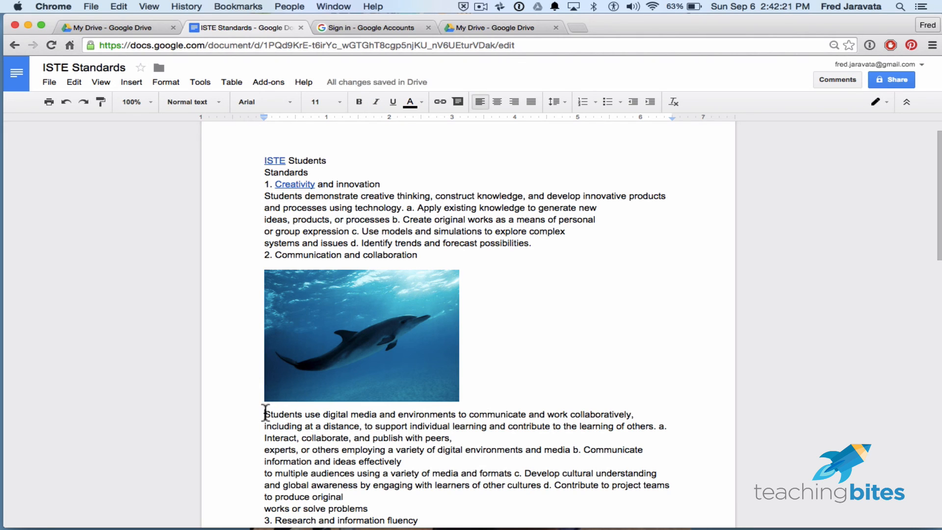
key(Return)
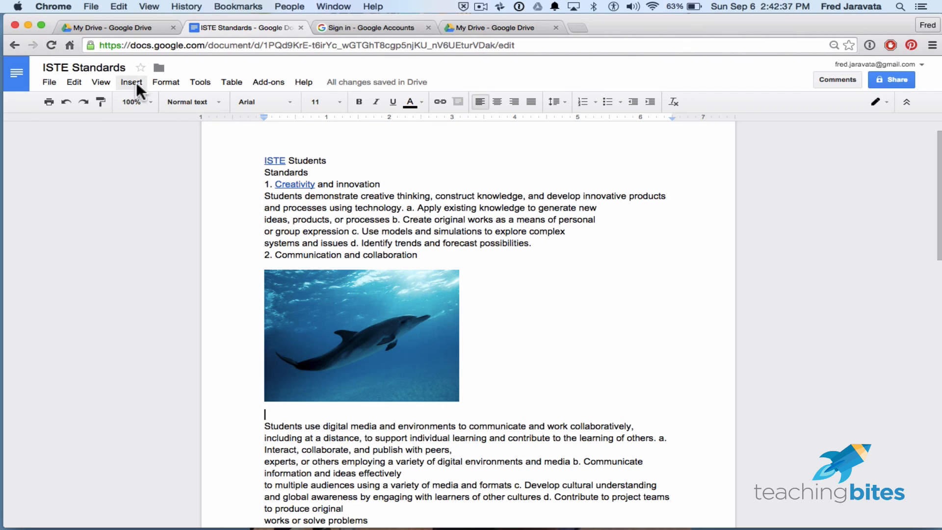
- Open the Research tool and search everything for "dolphins"
click(198, 82)
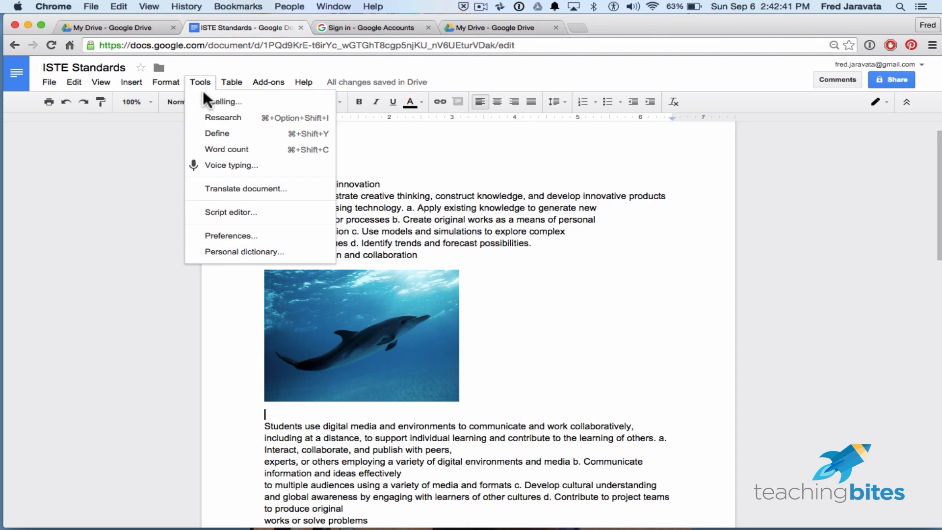
click(280, 118)
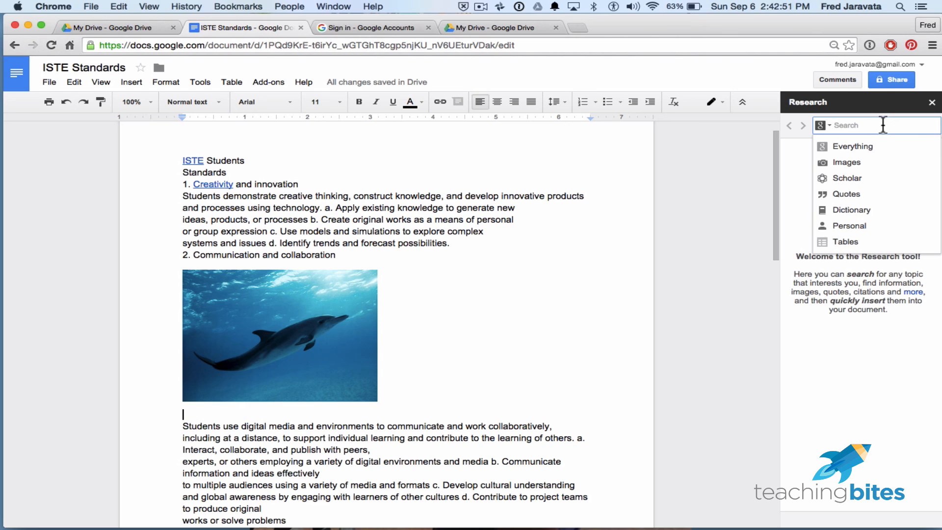
text(do)
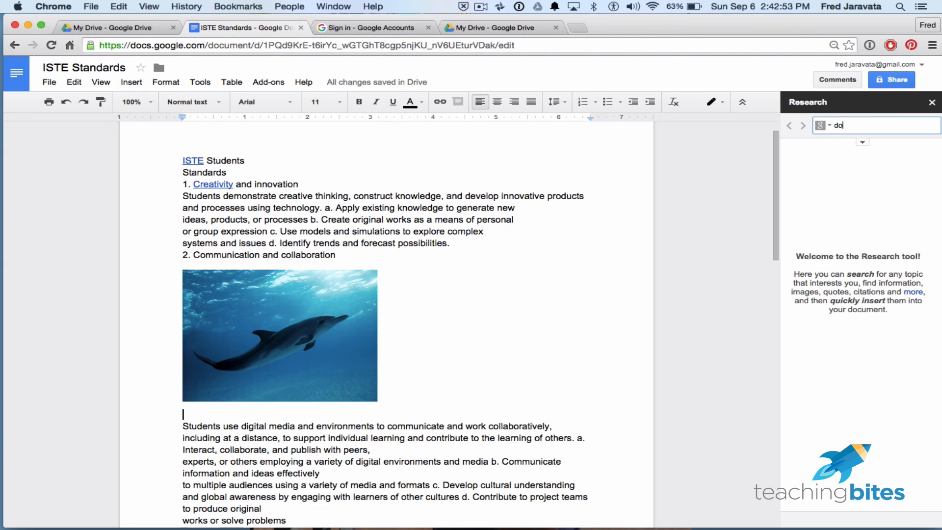
text(lphins)
key(Return)
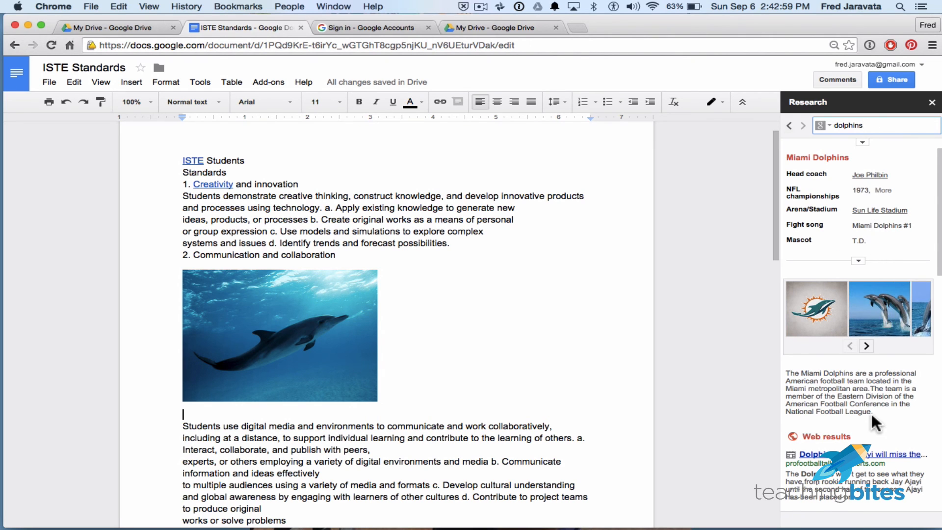
- Look through the research results for dolphins and the actions offered for each web result
scroll(872, 414, down, 5)
mouse_move(872, 413)
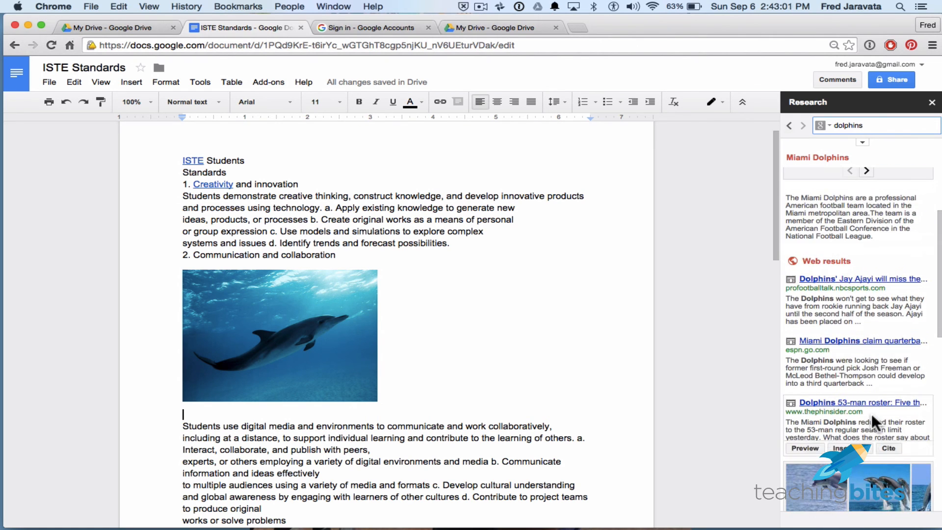
scroll(872, 413, up, 3)
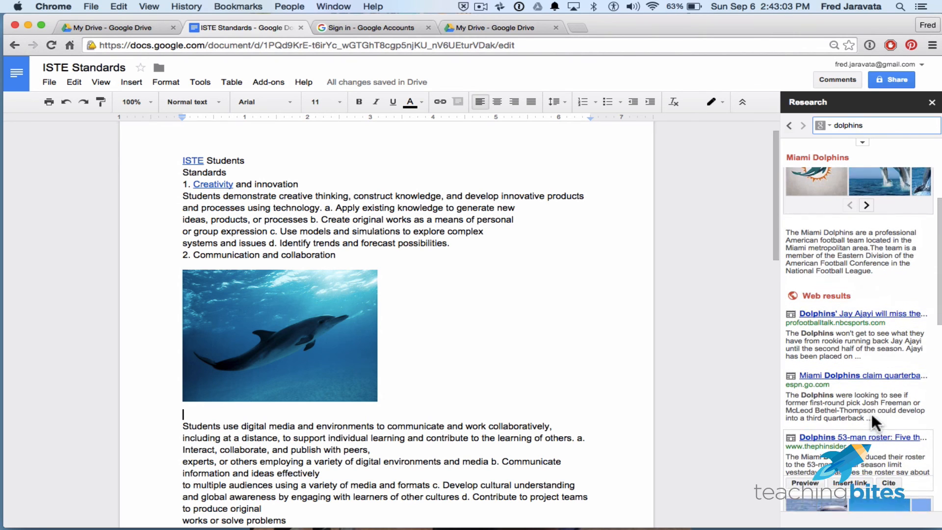
scroll(872, 413, down, 5)
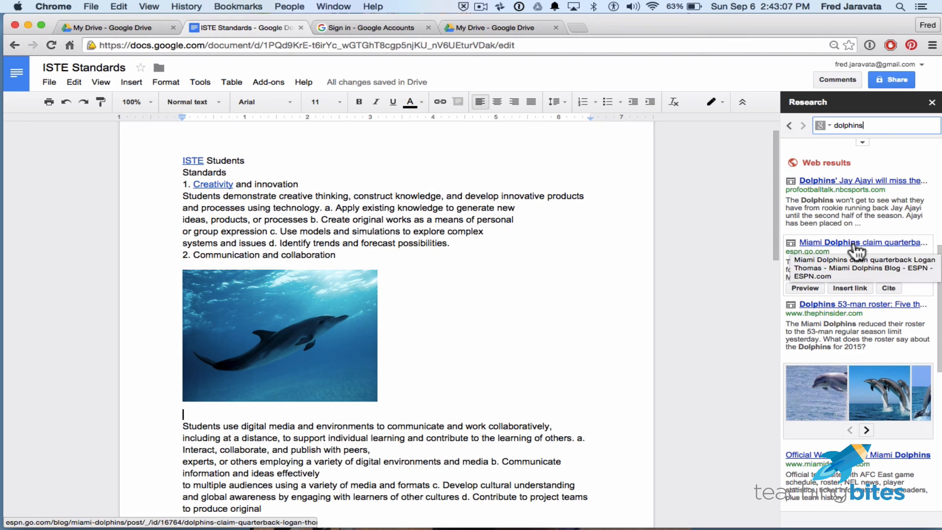
mouse_move(870, 188)
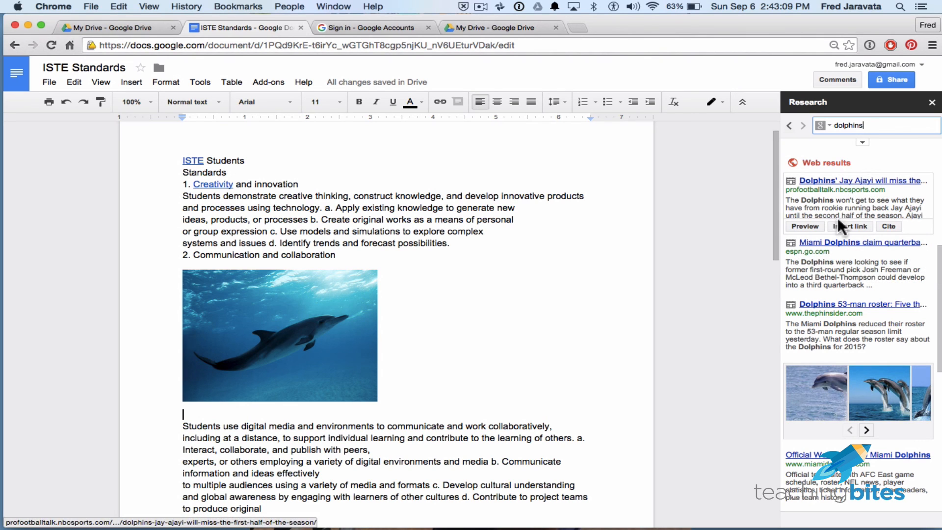
scroll(815, 324, down, 1)
scroll(815, 324, up, 1)
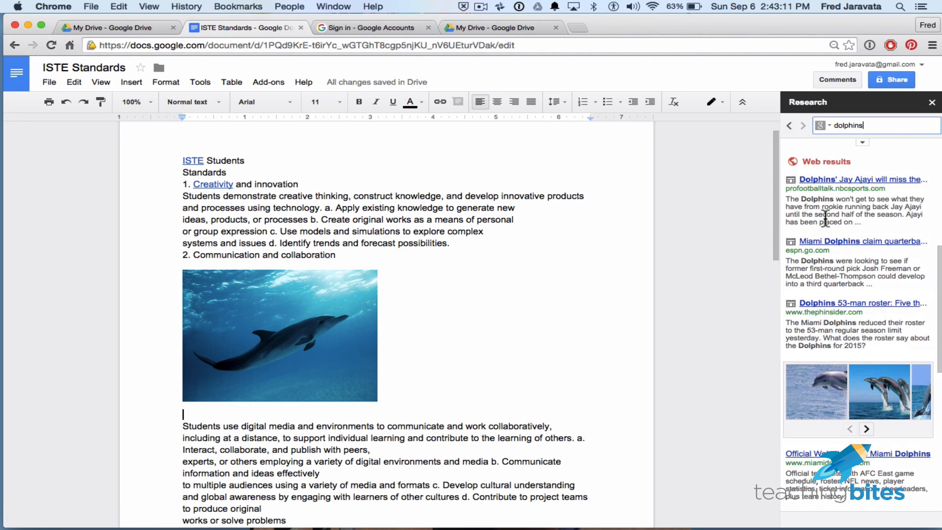
mouse_move(837, 187)
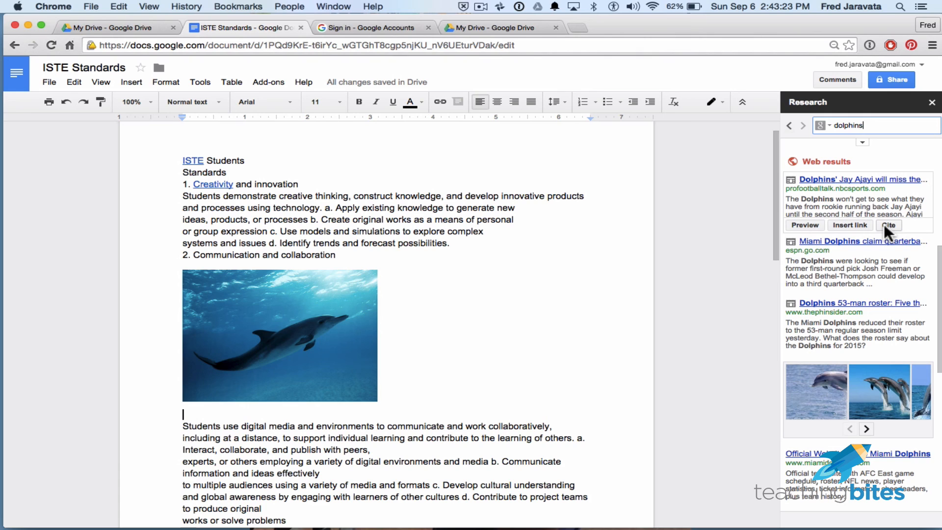
- Preview the profootballtalk.nbcsports.com result, close the preview, and look through the further web results
click(810, 222)
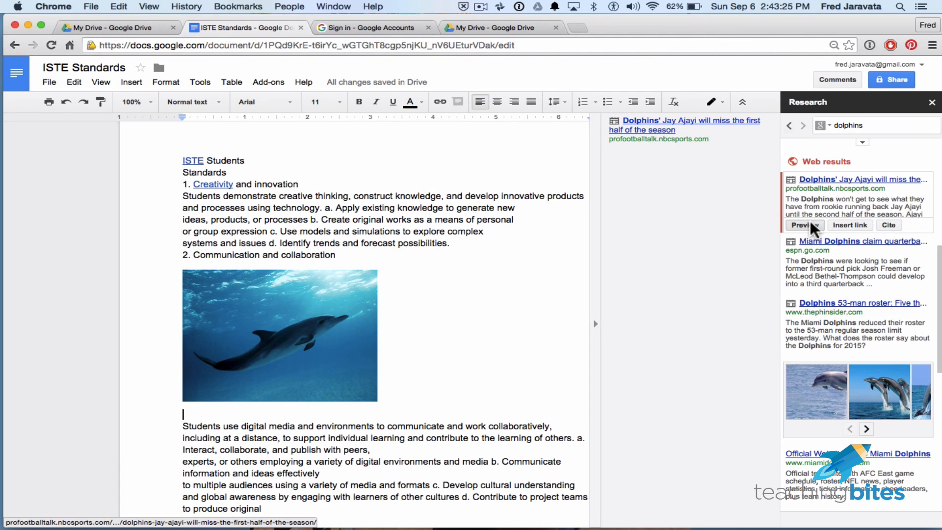
click(596, 324)
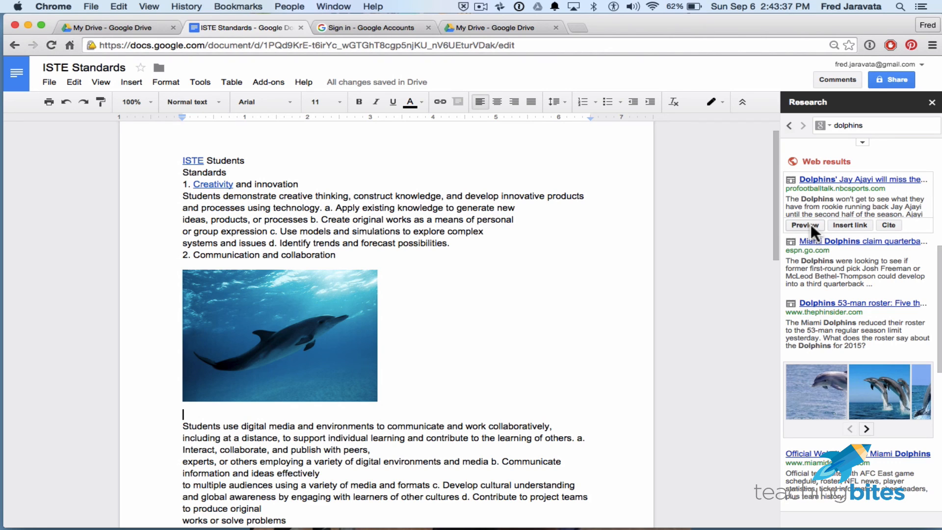
scroll(834, 336, down, 5)
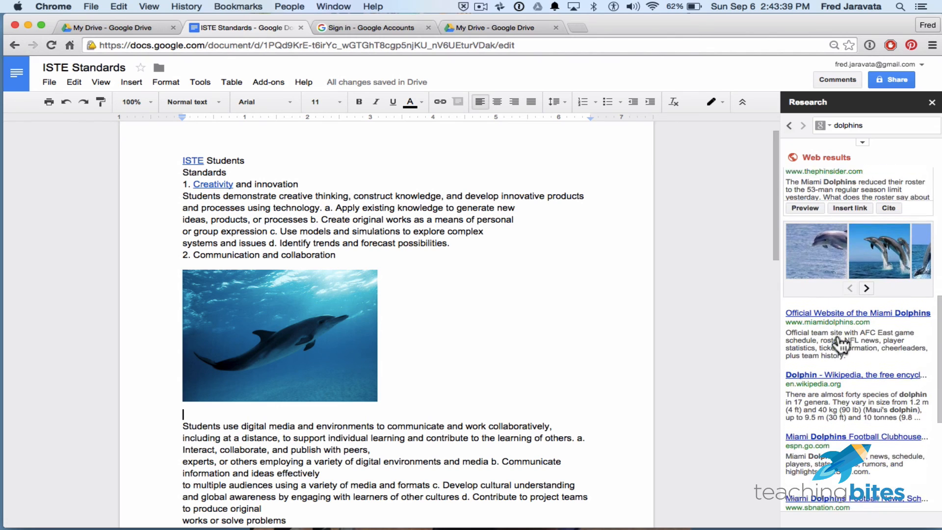
mouse_move(817, 334)
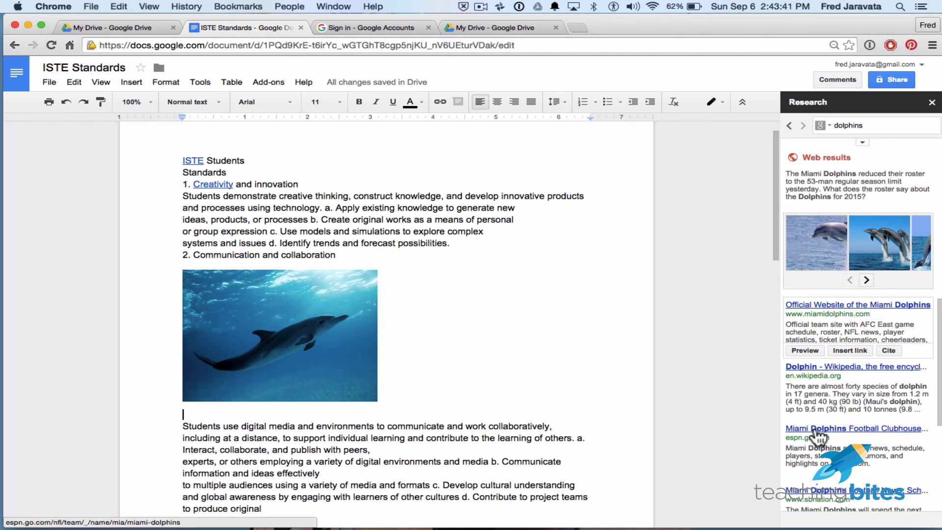
- Preview the Wikipedia result for "Dolphin" and insert its link on the blank line below the dolphin image
scroll(816, 356, down, 2)
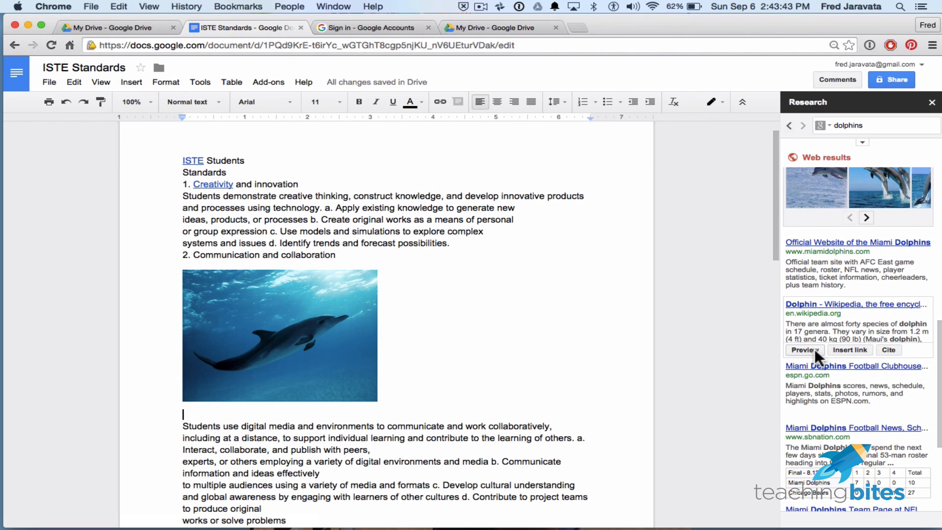
click(814, 350)
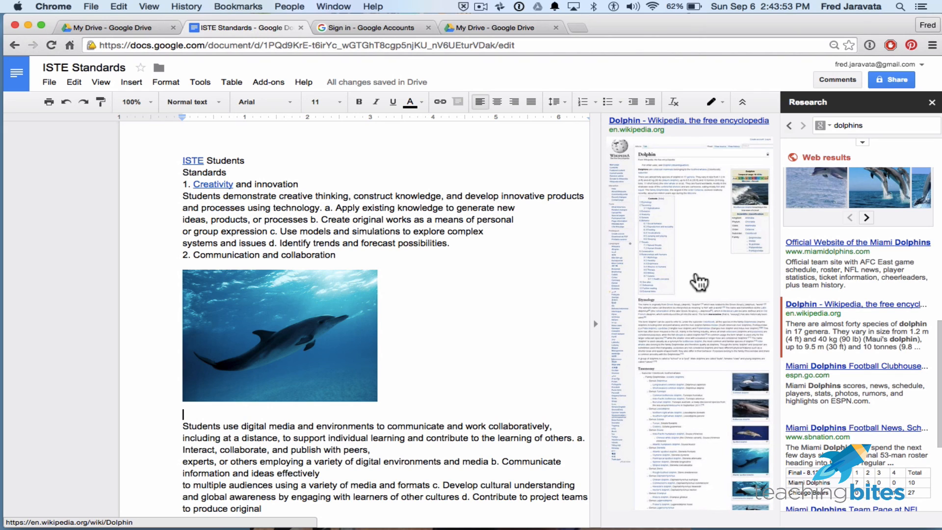
mouse_move(806, 302)
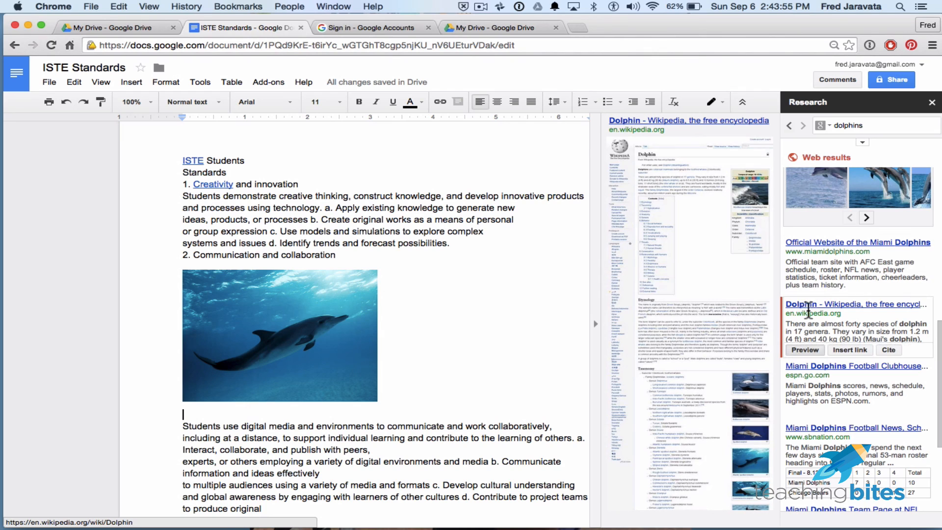
click(858, 350)
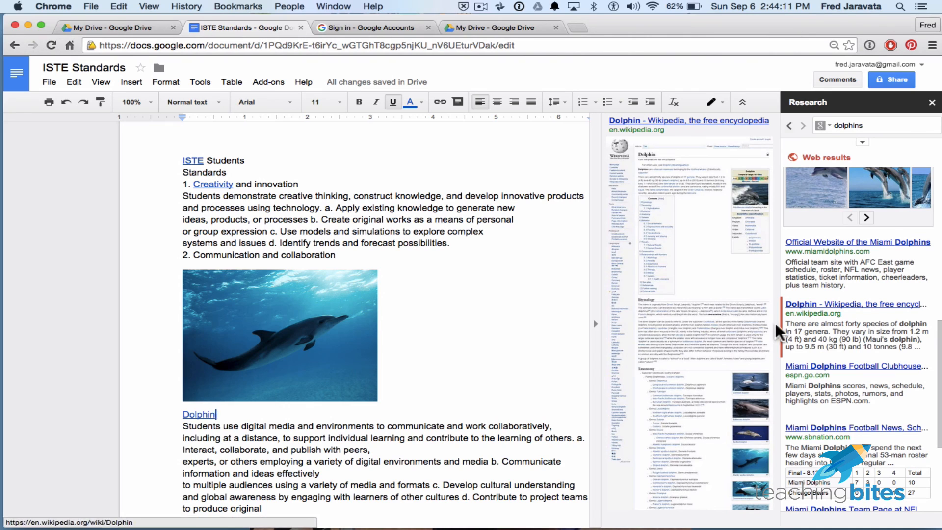
- Cite the Wikipedia "Dolphin" result as a footnote on the inserted link, and close the Research tool
mouse_move(852, 322)
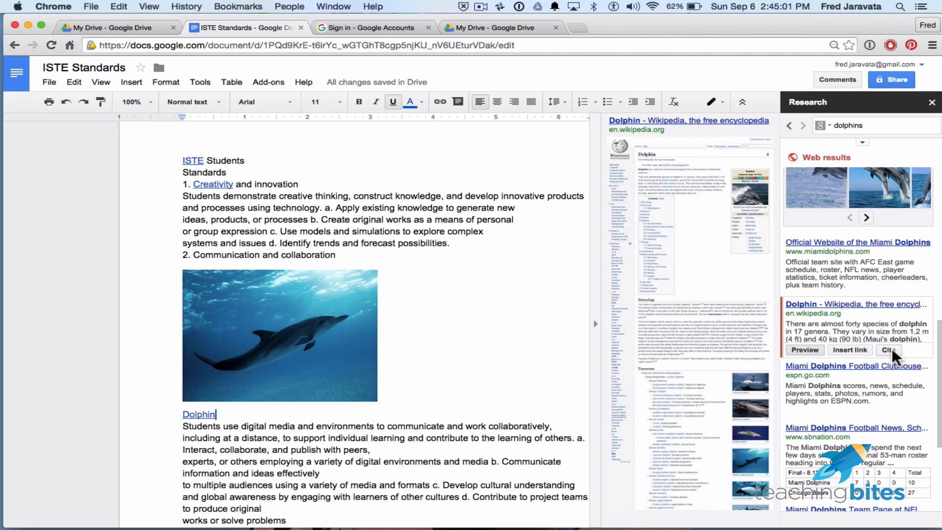
click(891, 349)
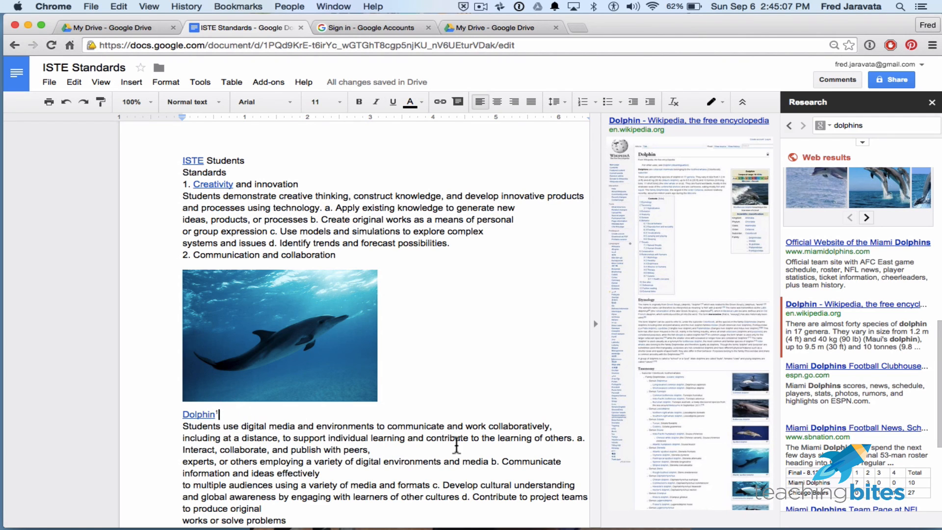
click(932, 102)
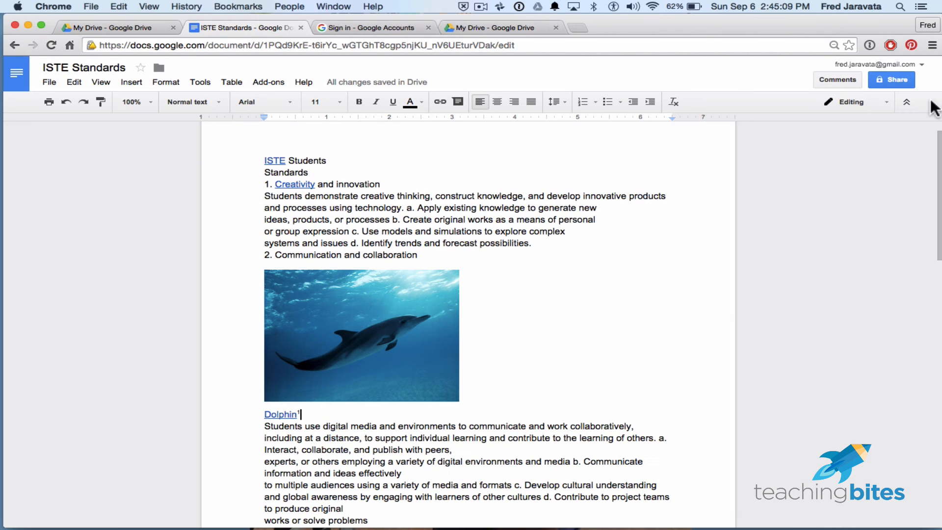
- Examine the Dolphin link with its footnote marker and the matching Wikipedia citation at the foot of the page
scroll(534, 354, down, 3)
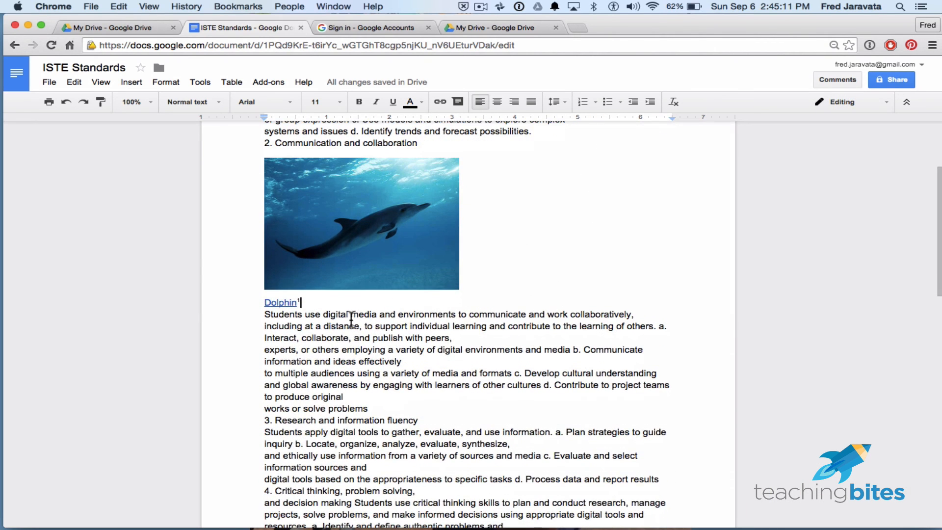
drag(308, 303, 266, 303)
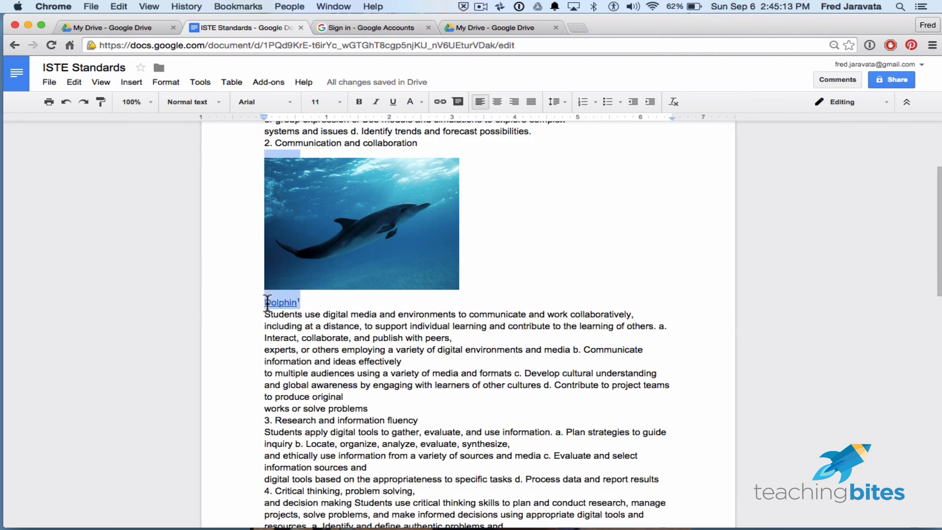
click(404, 324)
scroll(436, 374, down, 4)
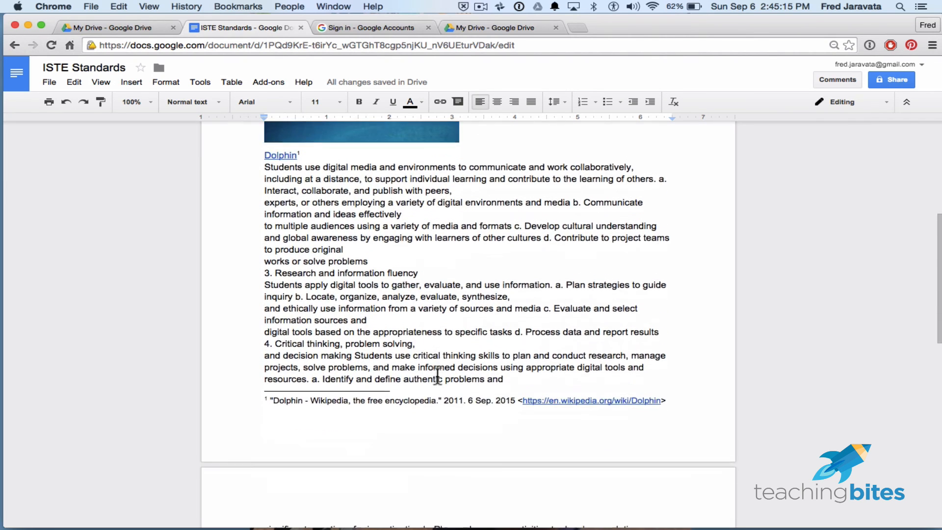
scroll(437, 377, down, 4)
drag(266, 257, 676, 257)
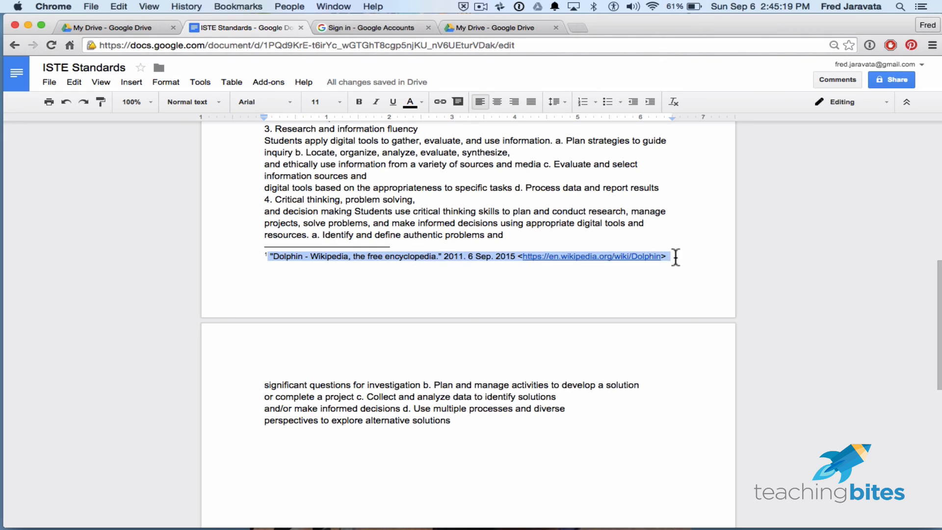
click(682, 288)
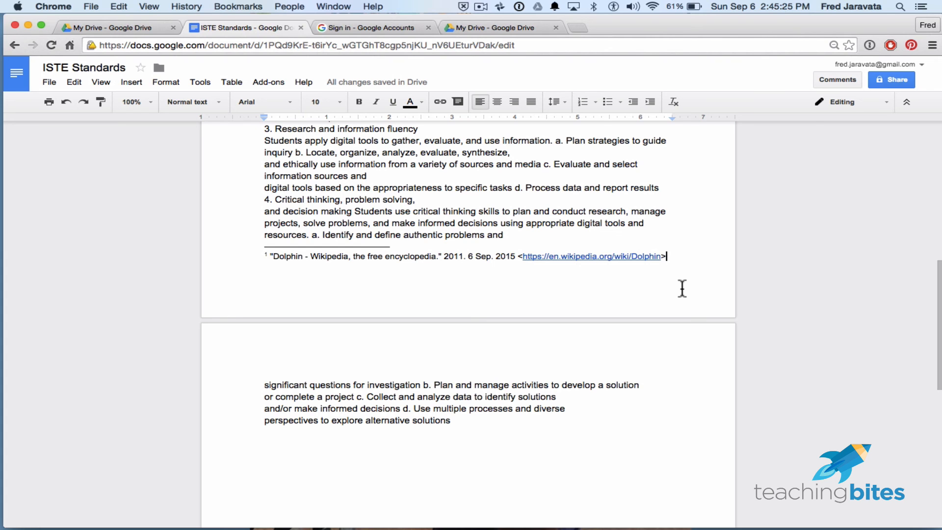
scroll(682, 289, up, 15)
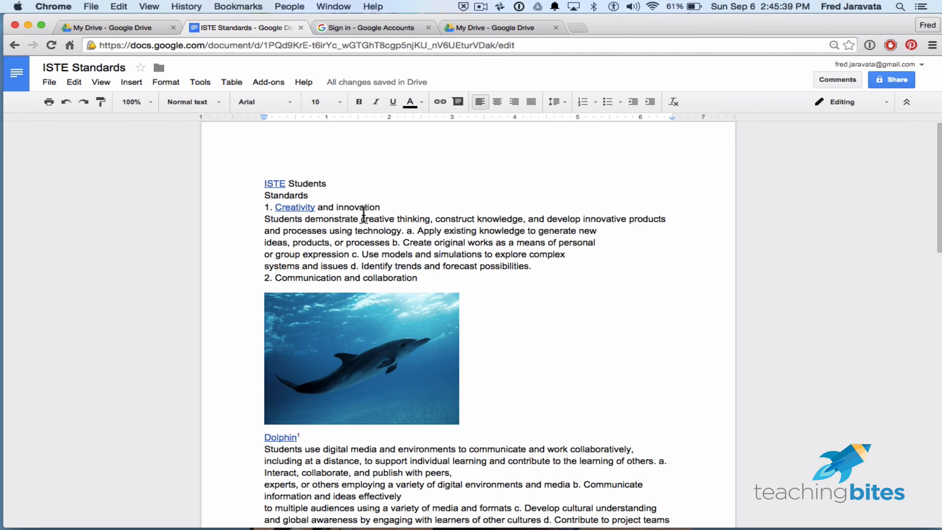
- Look over the formatting and tool options and run a spelling check on the document
click(157, 83)
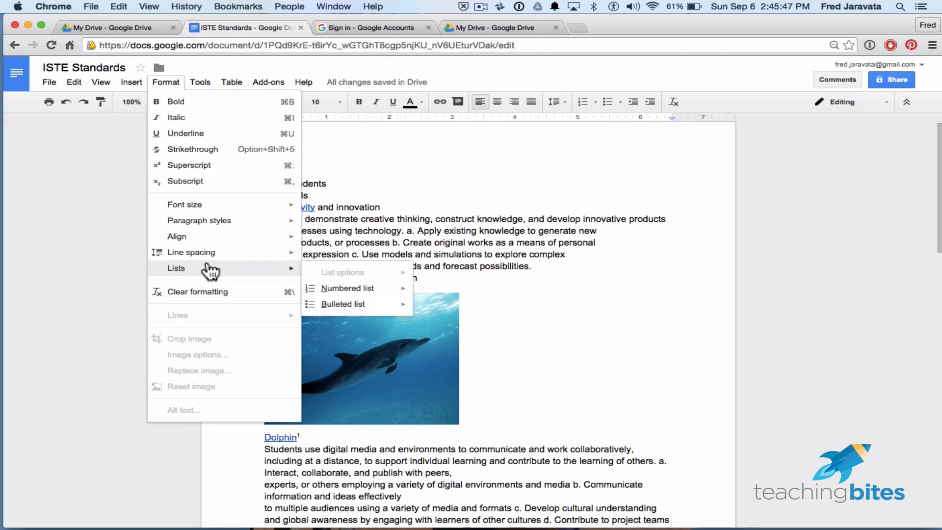
mouse_move(212, 255)
mouse_move(195, 81)
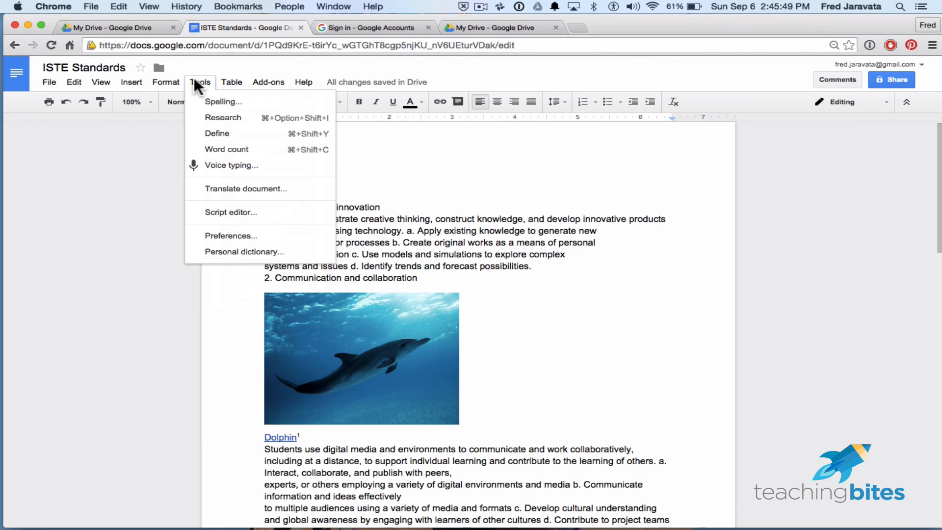
mouse_move(207, 78)
click(208, 98)
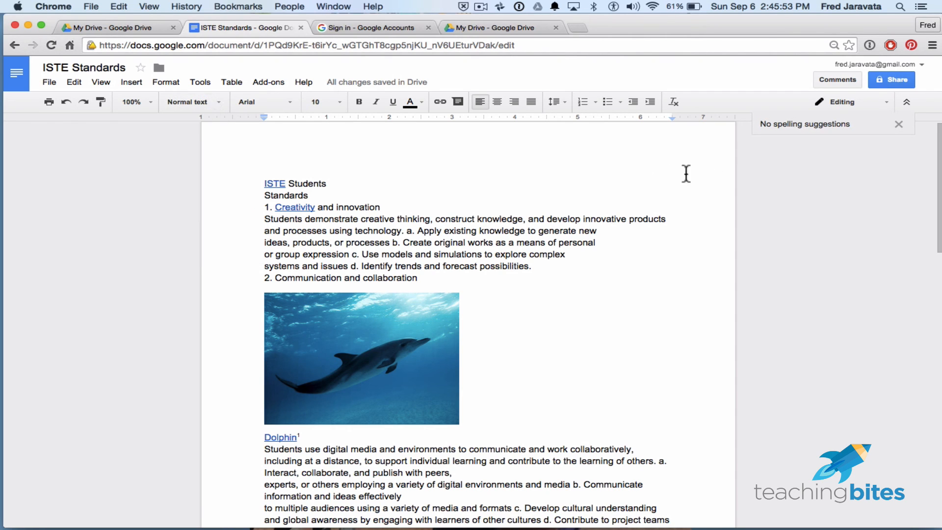
- Run the spelling check on the word "knowledge" in the first standard and look through the document for misspelled words
drag(477, 220, 522, 219)
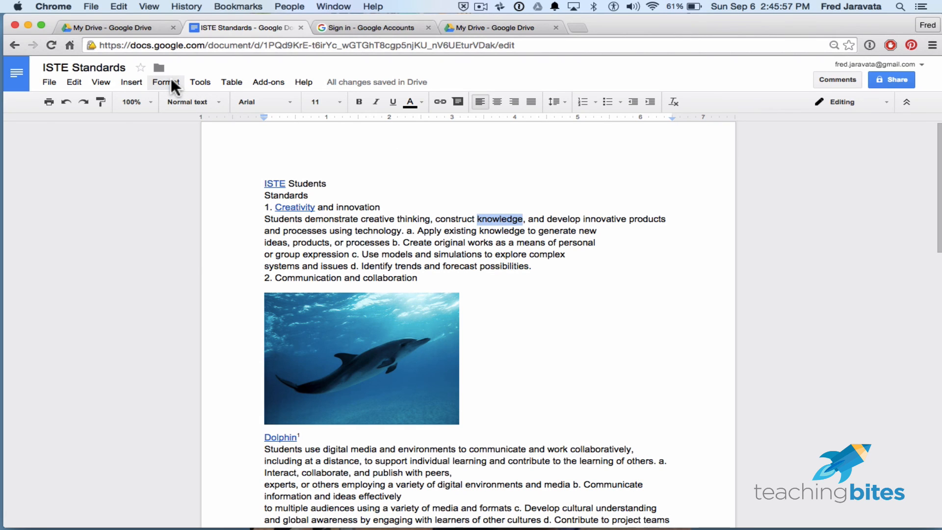
click(201, 81)
click(216, 102)
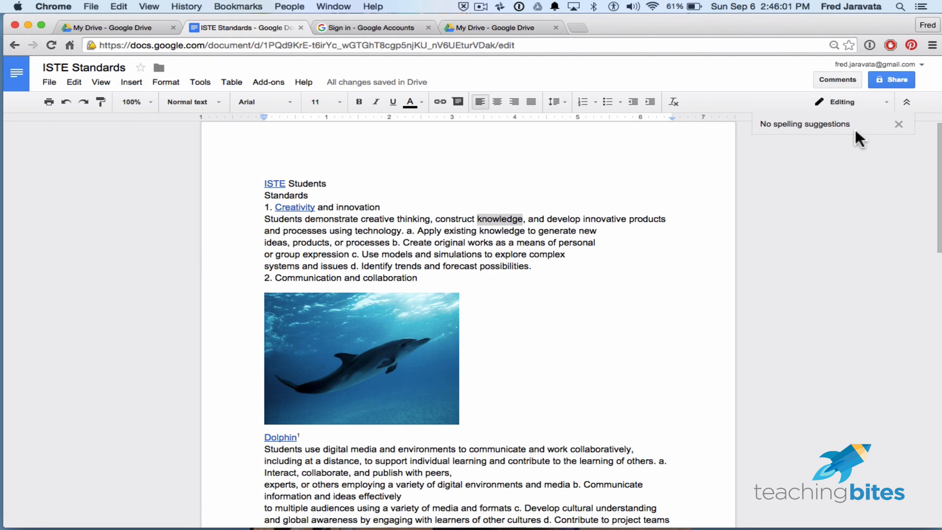
scroll(676, 366, down, 8)
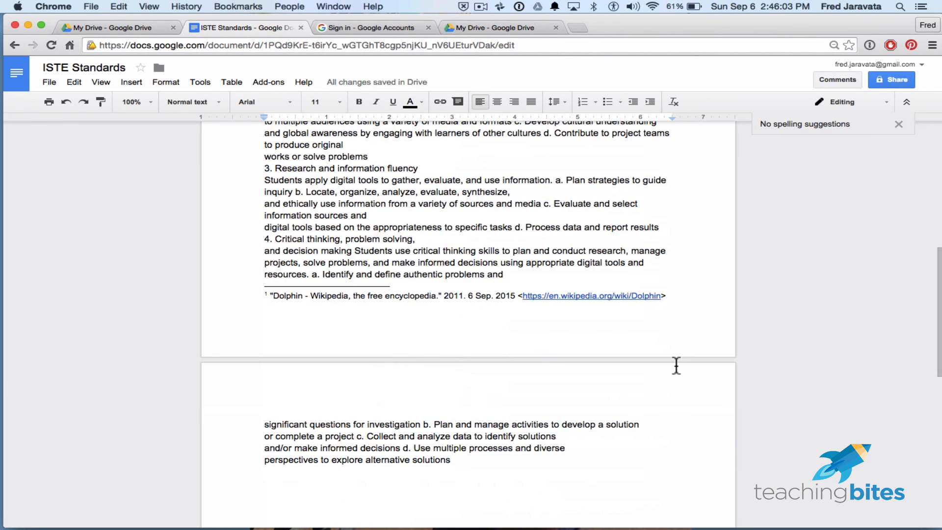
scroll(676, 366, up, 8)
scroll(677, 366, down, 1)
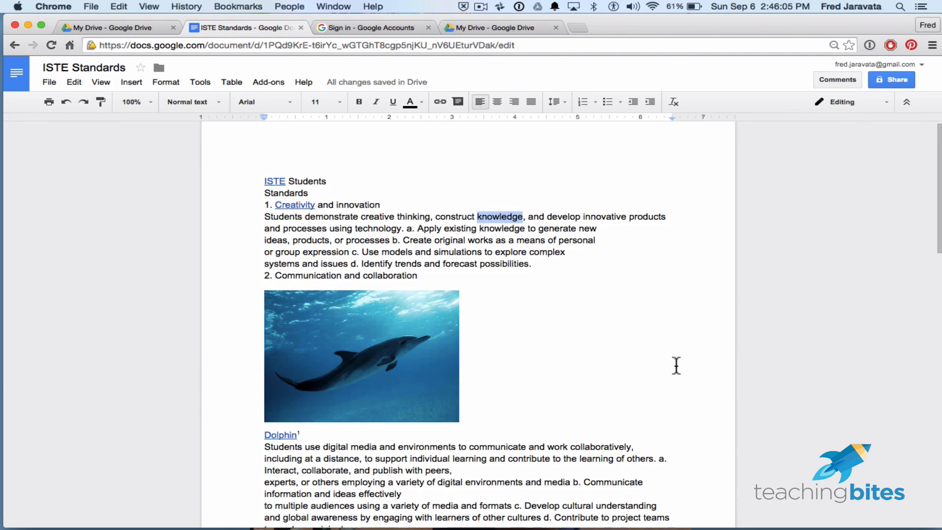
scroll(676, 365, down, 5)
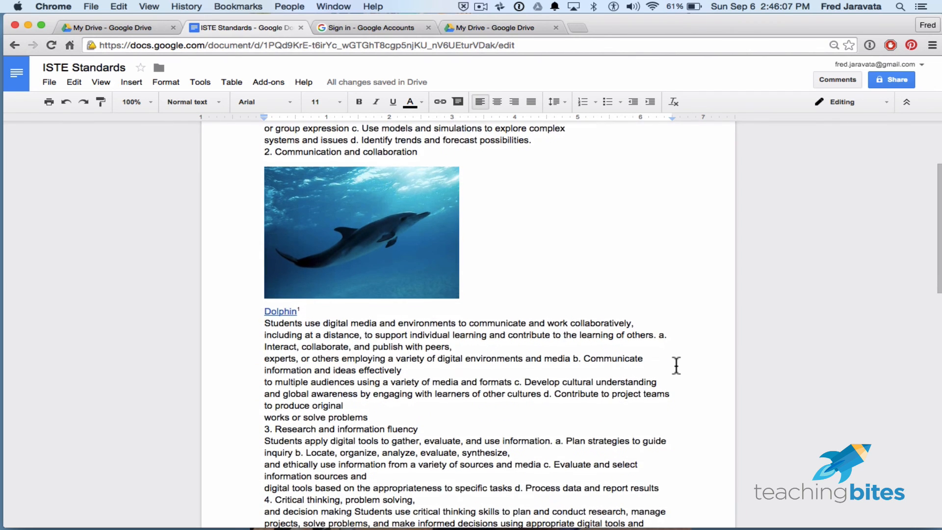
scroll(676, 365, down, 2)
scroll(676, 366, up, 7)
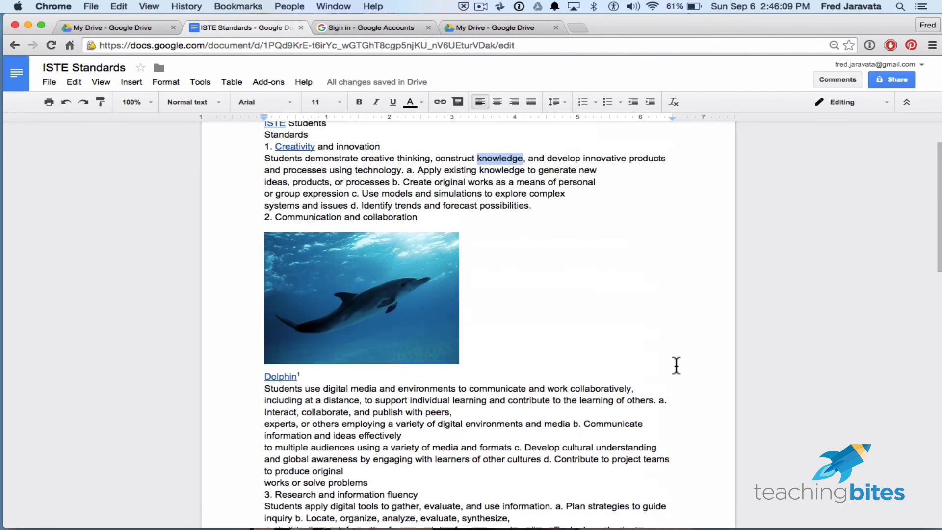
- Misspell "knowledge" as "knowlede" in the paragraph under "Creativity and innovation"
click(519, 225)
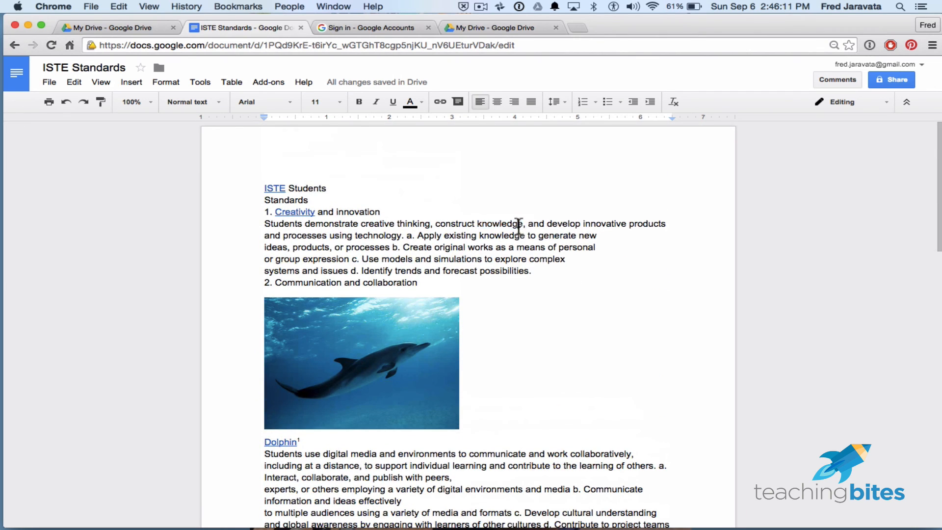
key(BackSpace)
click(557, 270)
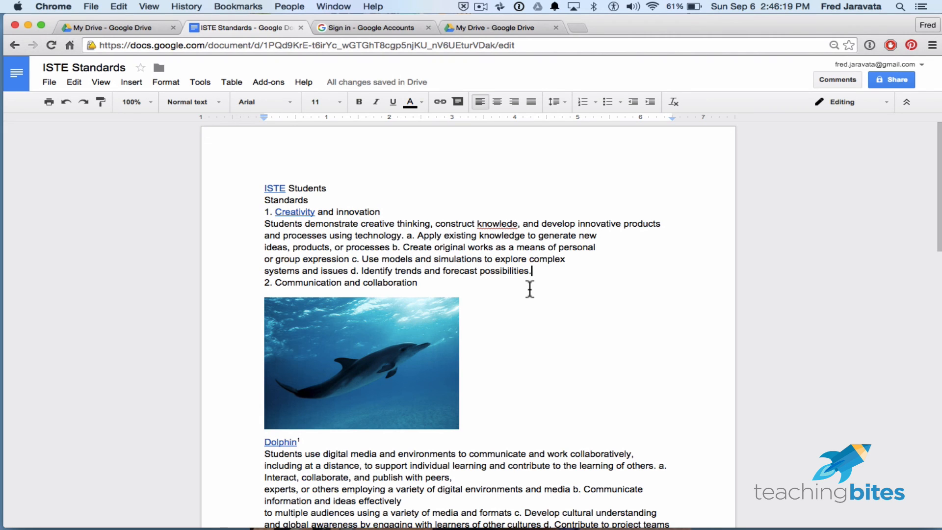
- Use the spelling check to change "knowlede" to the suggested "knowledge"
double_click(493, 221)
click(204, 82)
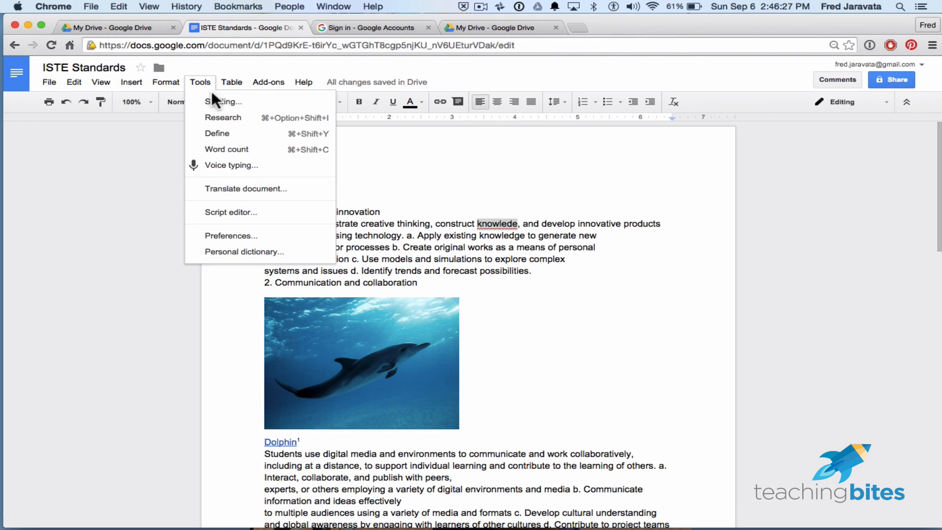
click(215, 102)
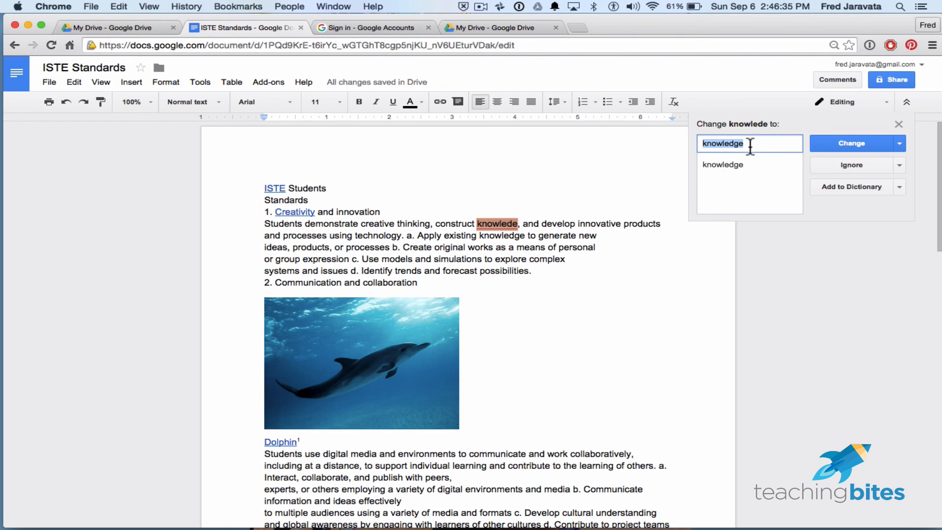
click(838, 144)
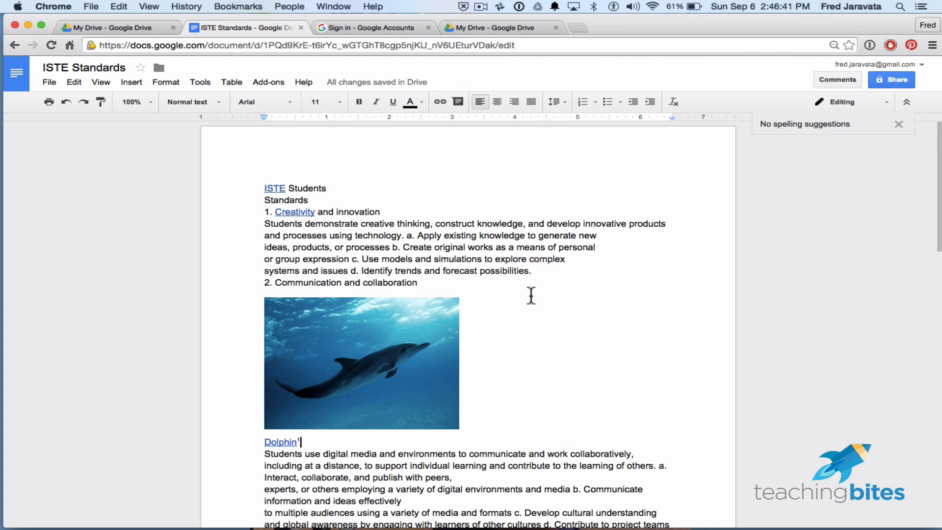
- Add five blank lines between the Dolphin link and the paragraph starting "Students use digital media", leaving the cursor among them
click(232, 82)
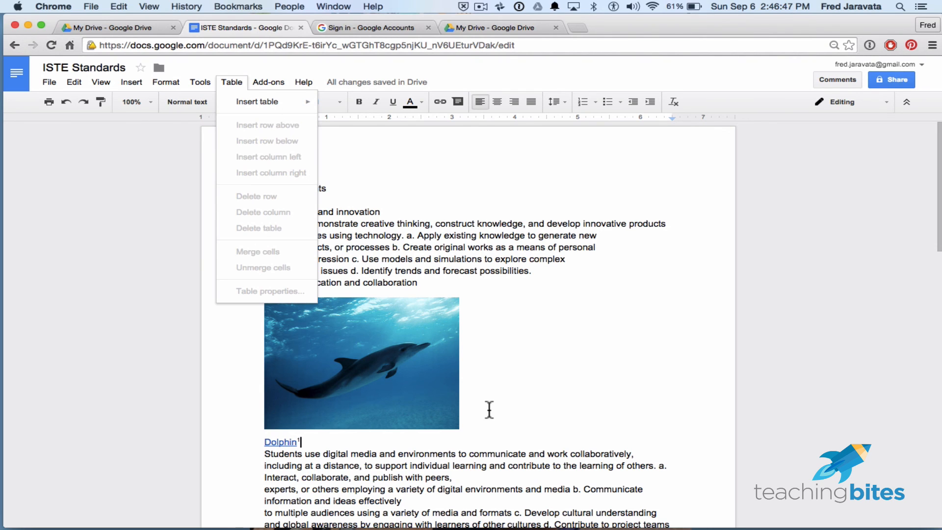
key(Escape)
key(Return)
key(Return)
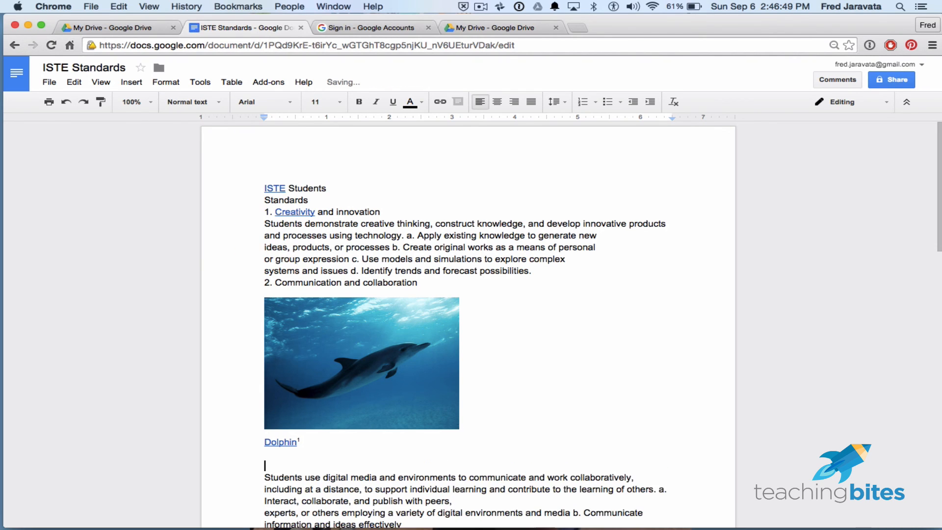
key(Return)
scroll(498, 411, down, 2)
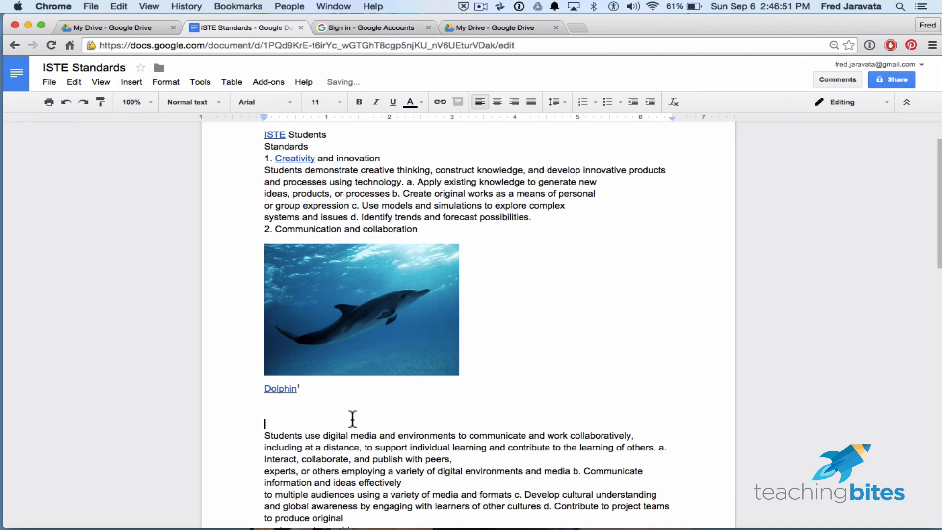
click(349, 411)
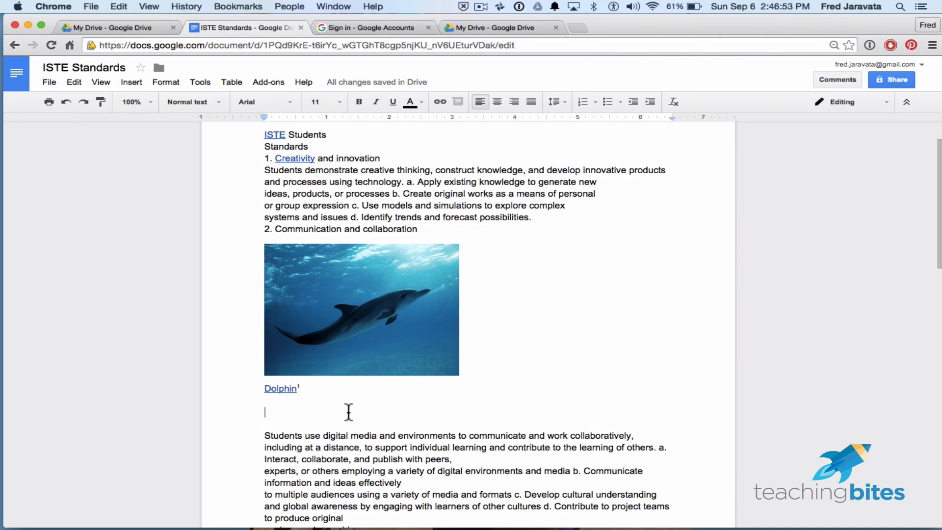
key(Return)
key(Return)
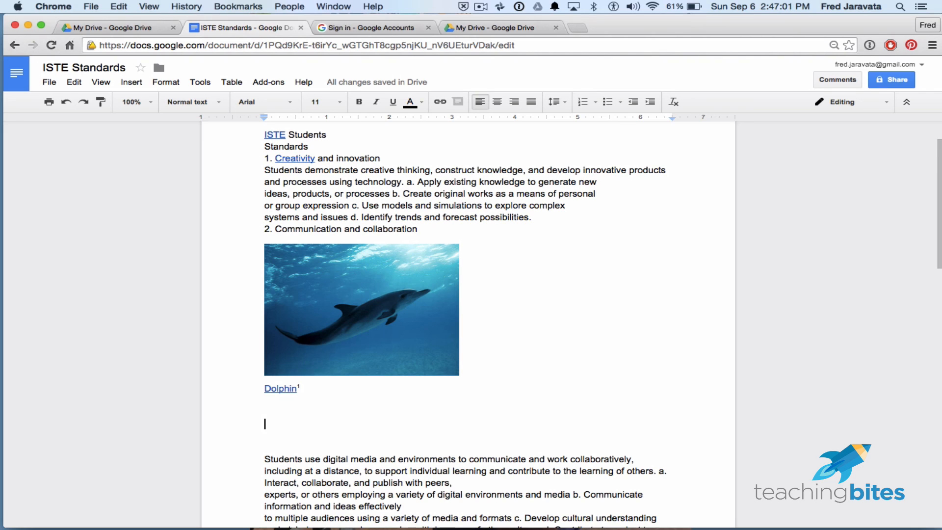
- Insert a table of 16 columns by 4 rows in the blank space below the Dolphin link
click(239, 82)
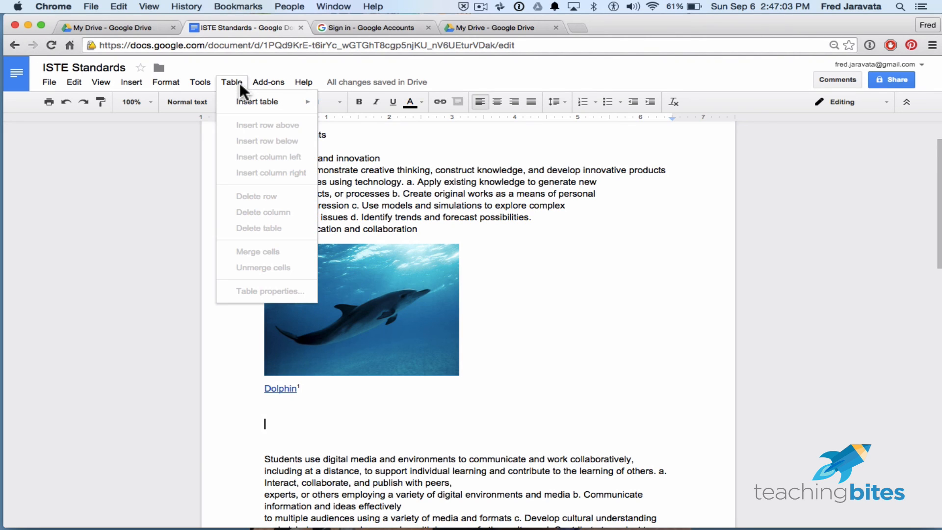
mouse_move(258, 104)
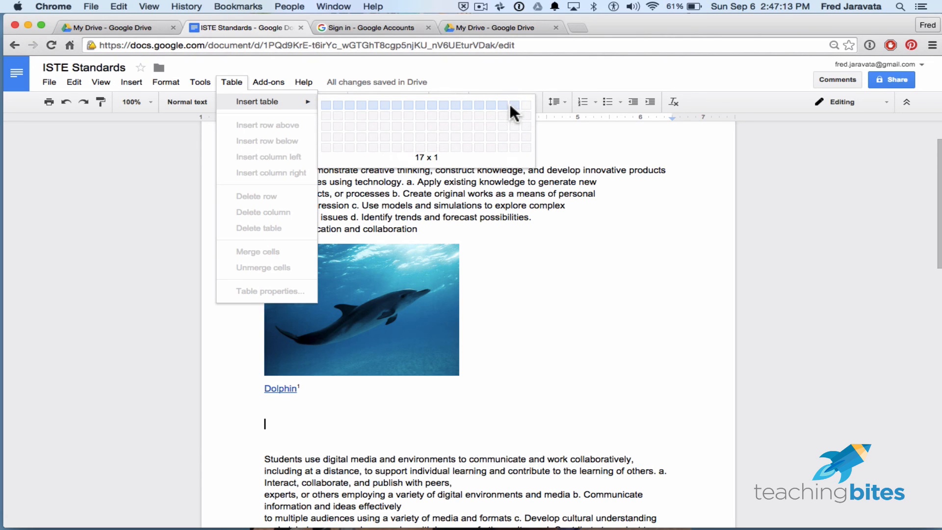
click(504, 138)
scroll(674, 373, down, 1)
scroll(673, 373, down, 3)
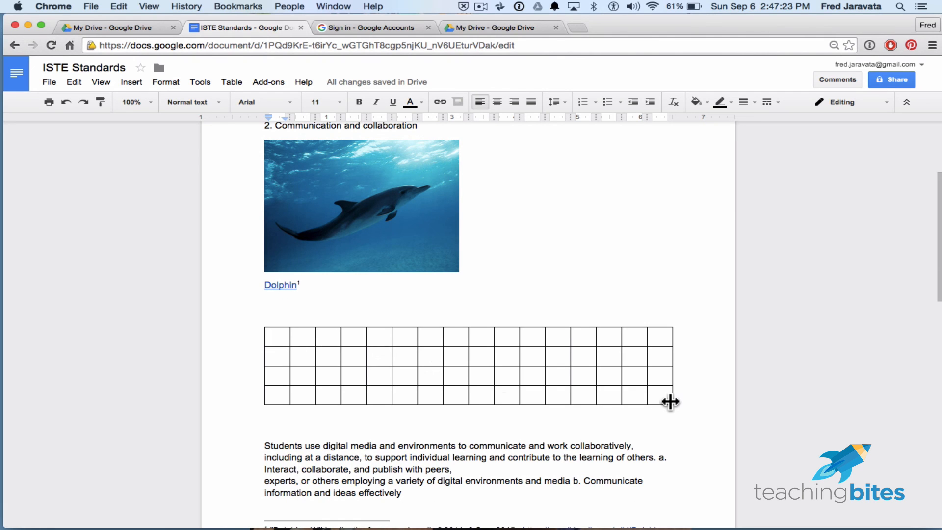
- Fill the first three cells of the table's top row with the sample text "jsjfajsdfajsfjasjj", "dlkfalksdja'lkjfalk'sjf" and "aldfa"
scroll(671, 402, down, 2)
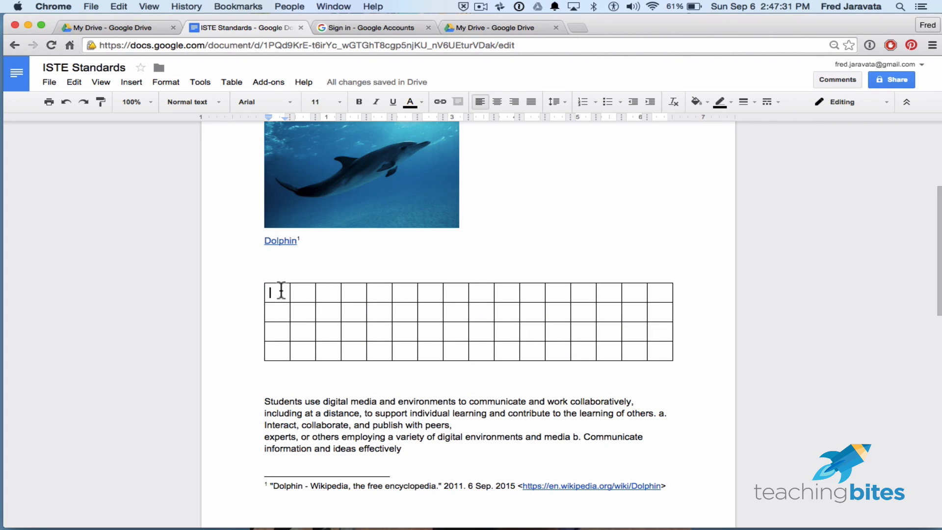
text(jsjfajsdfajsfjasjj)
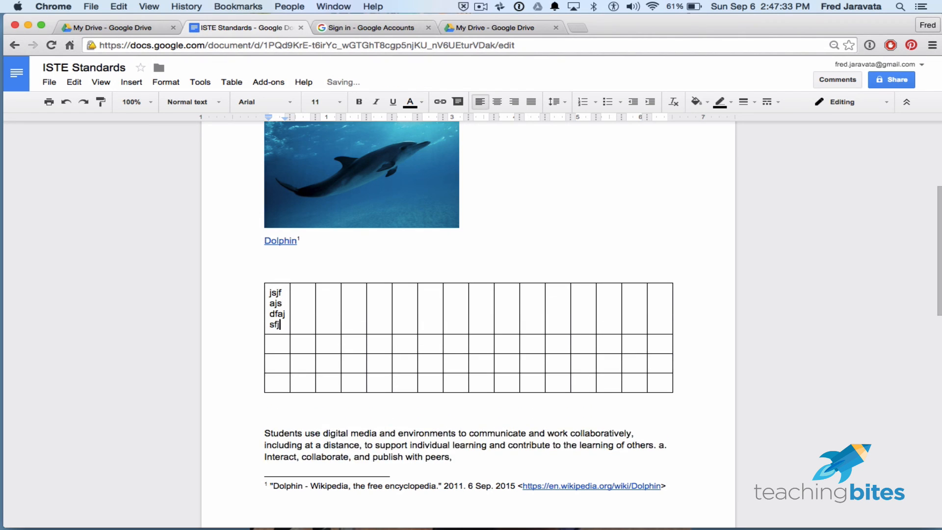
click(306, 297)
text(dlkfalksdja'lkjfalk'sjf)
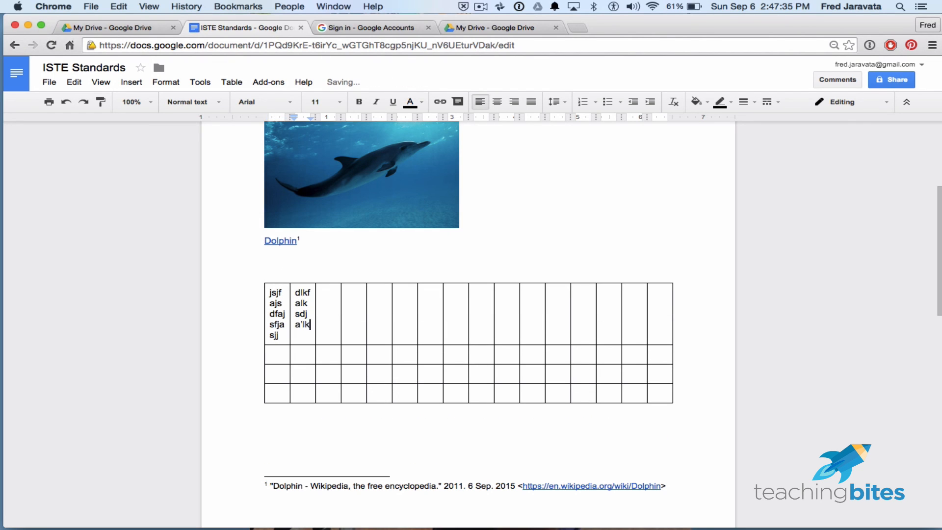
click(328, 301)
text(aldfa)
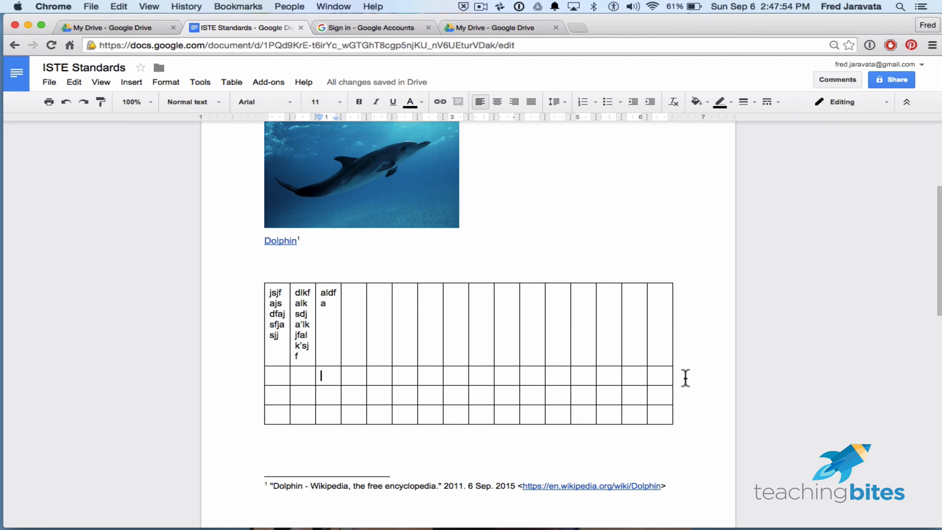
- Delete the empty second row of the table
drag(685, 377, 269, 380)
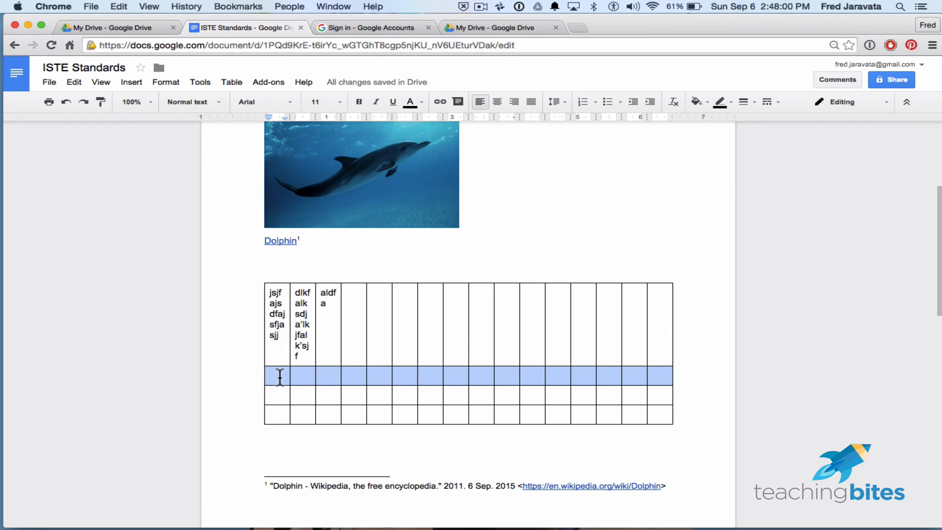
right_click(280, 379)
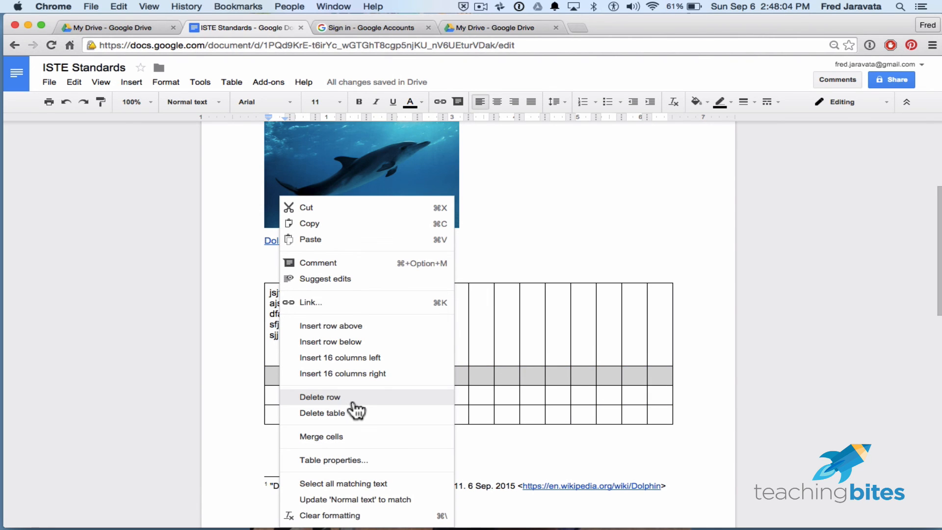
key(Escape)
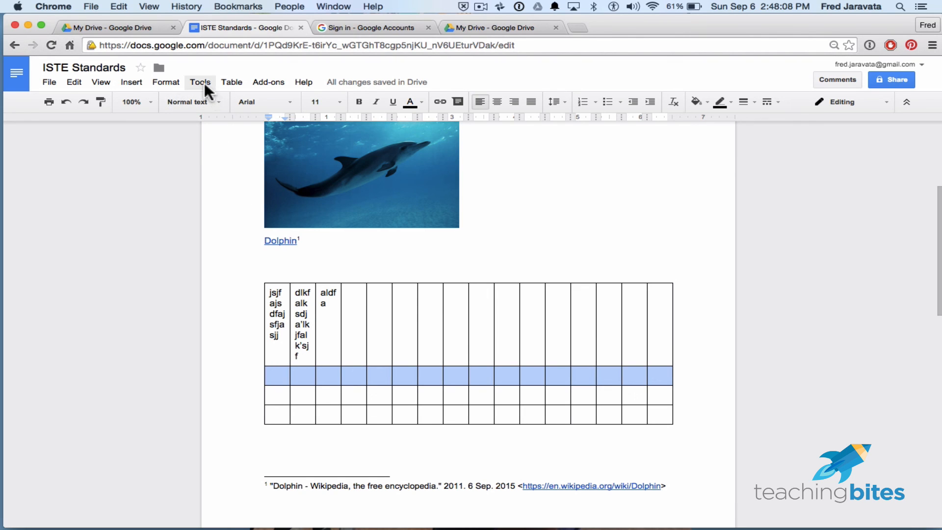
click(231, 81)
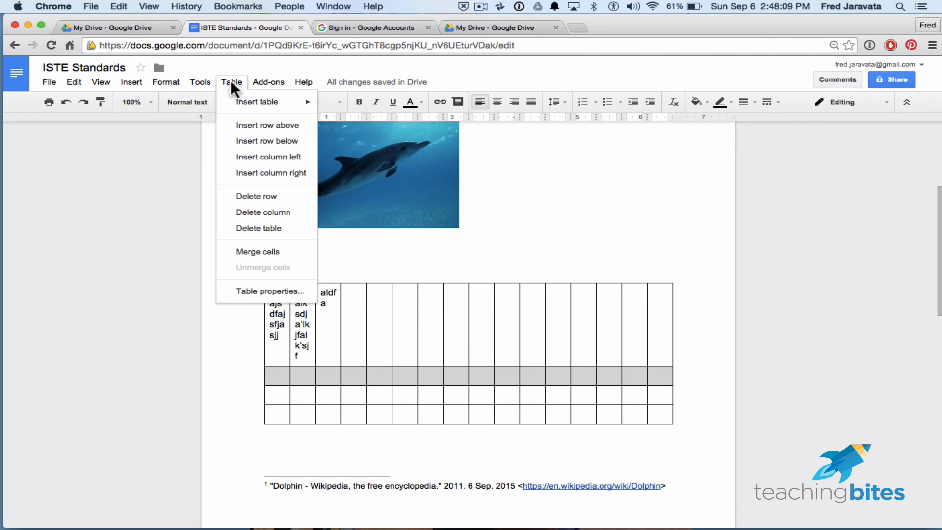
click(293, 200)
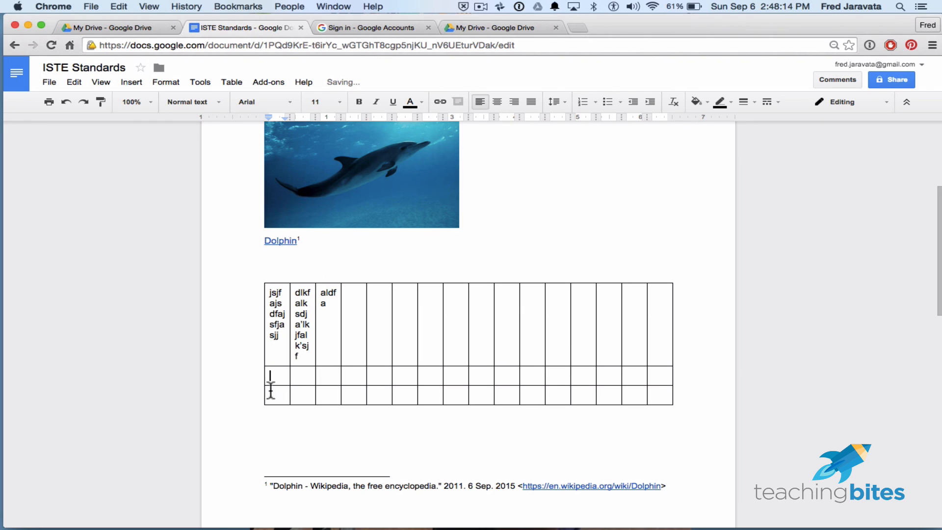
- Delete the table's first row, which holds the sample text
drag(260, 340, 667, 329)
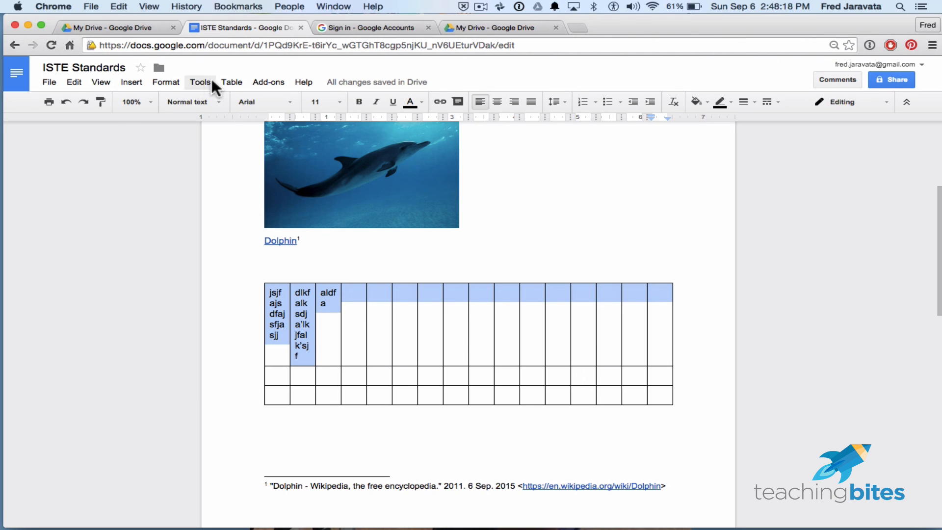
click(236, 80)
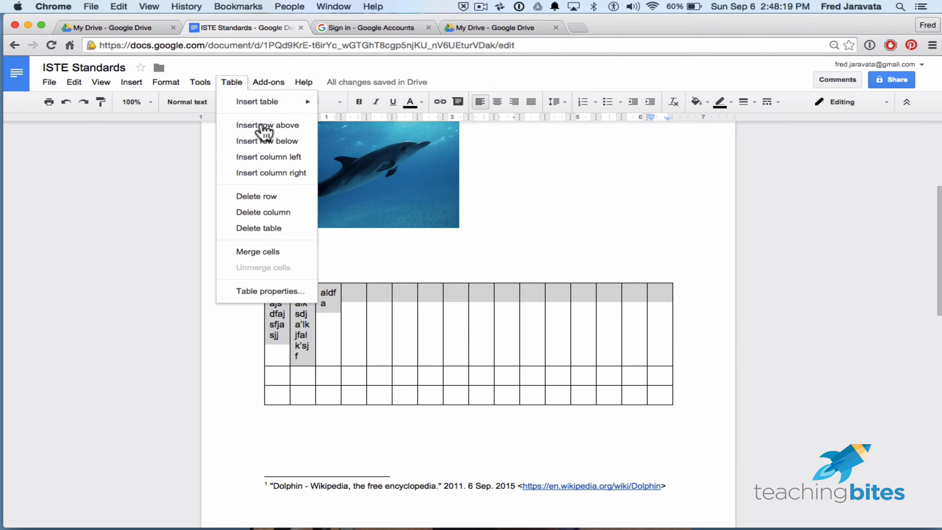
click(270, 197)
- Delete the first eight columns of the table
drag(286, 290, 450, 305)
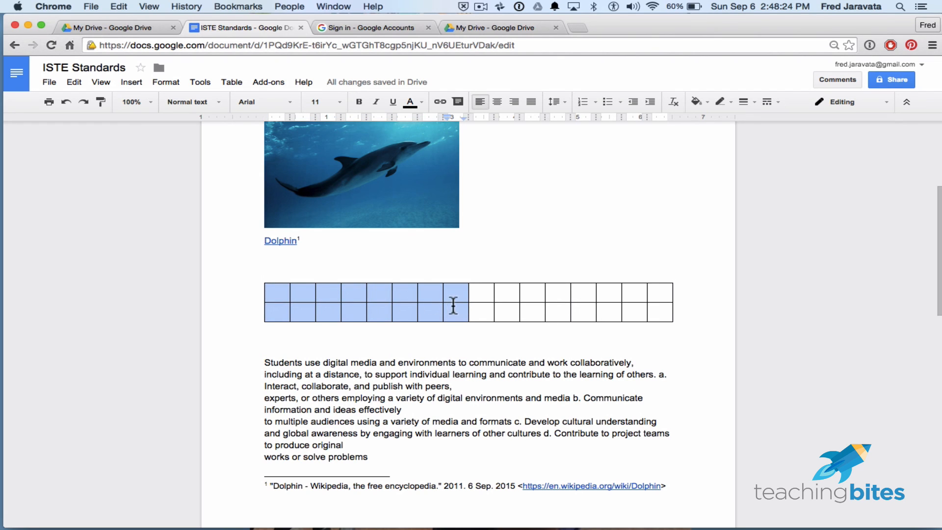
click(231, 82)
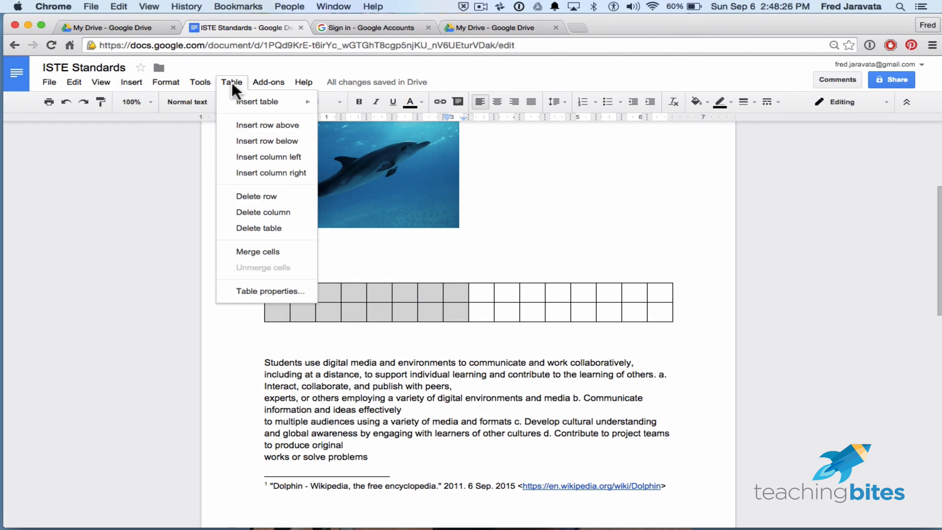
click(291, 219)
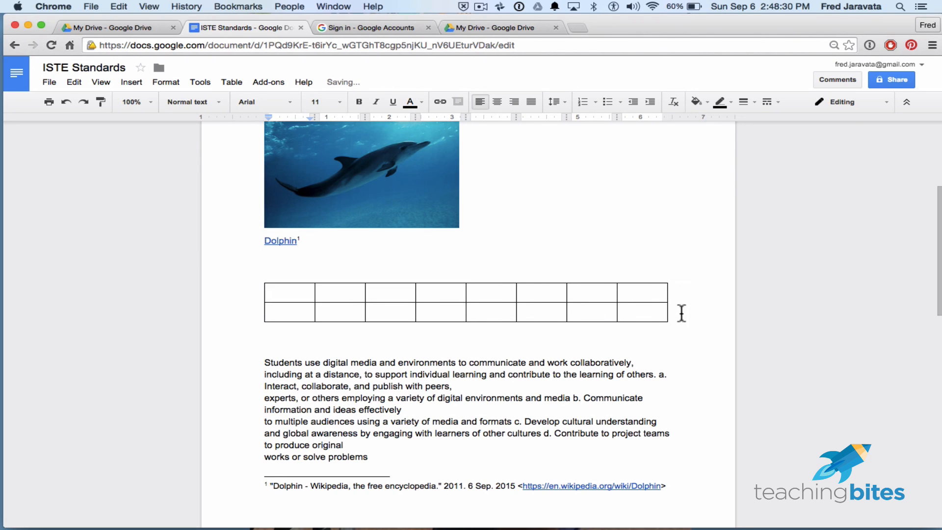
- Delete the entire table below the Dolphin link
drag(682, 313, 267, 296)
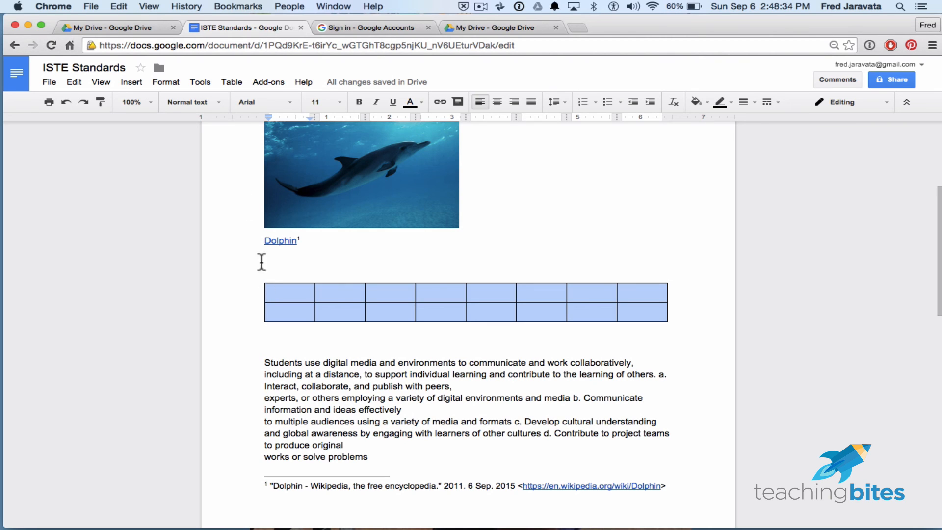
click(231, 82)
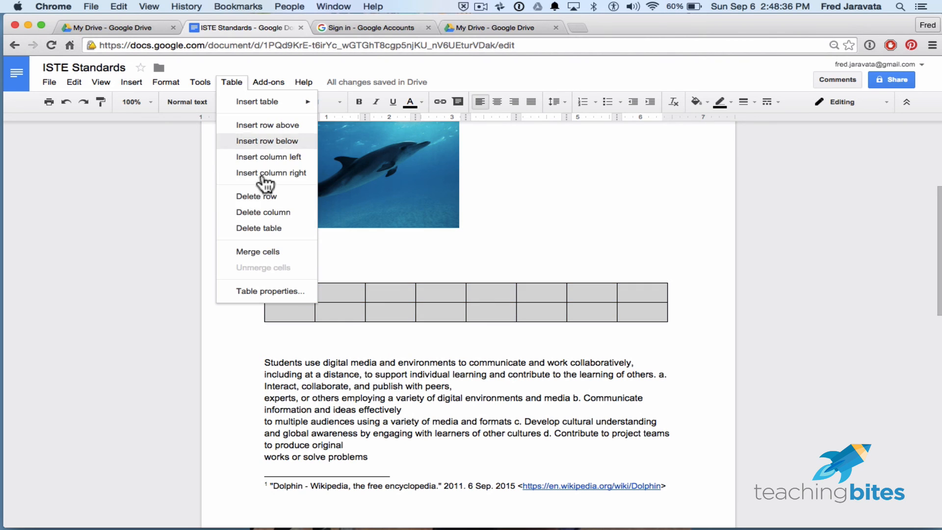
click(258, 228)
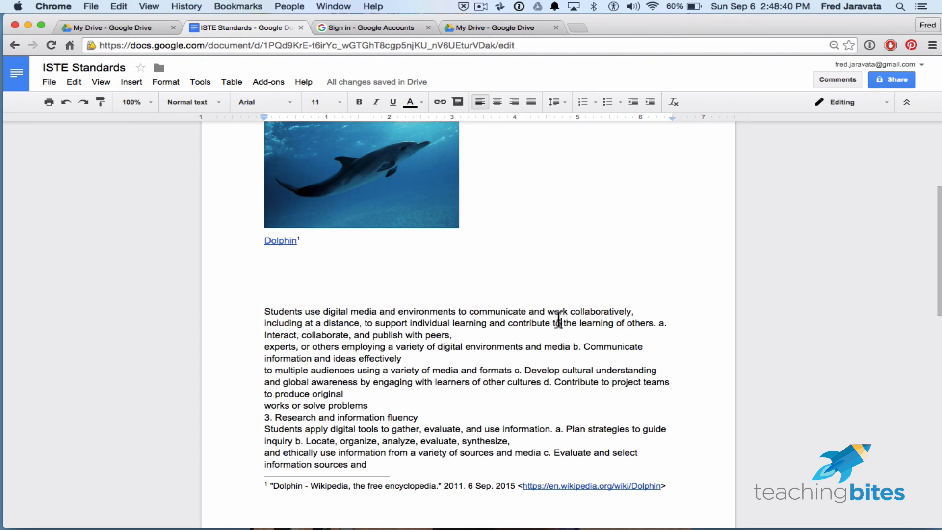
click(232, 82)
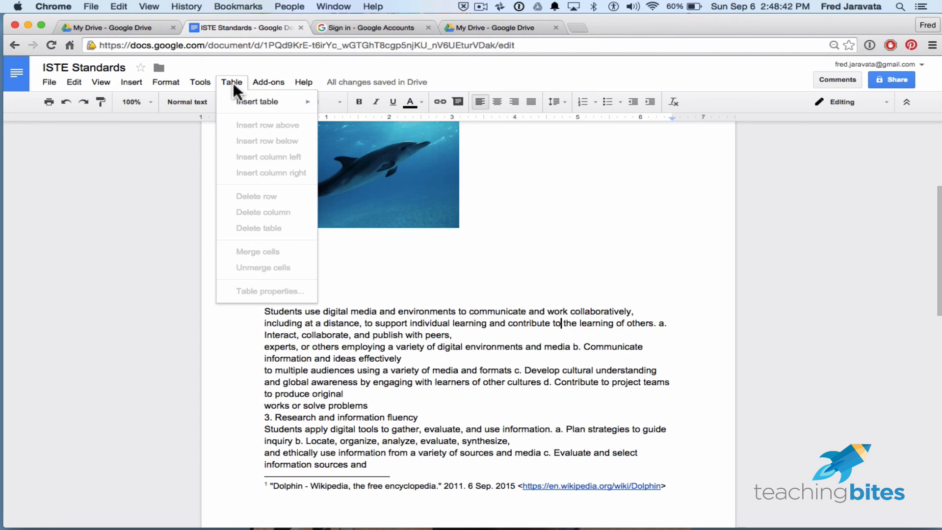
click(455, 396)
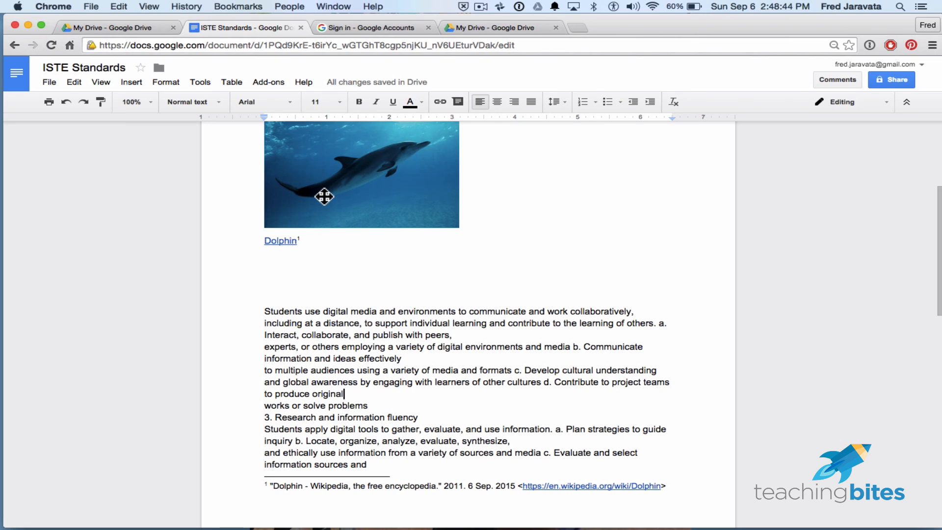
- Browse the gallery of available Docs add-ons and close it without installing any
click(262, 84)
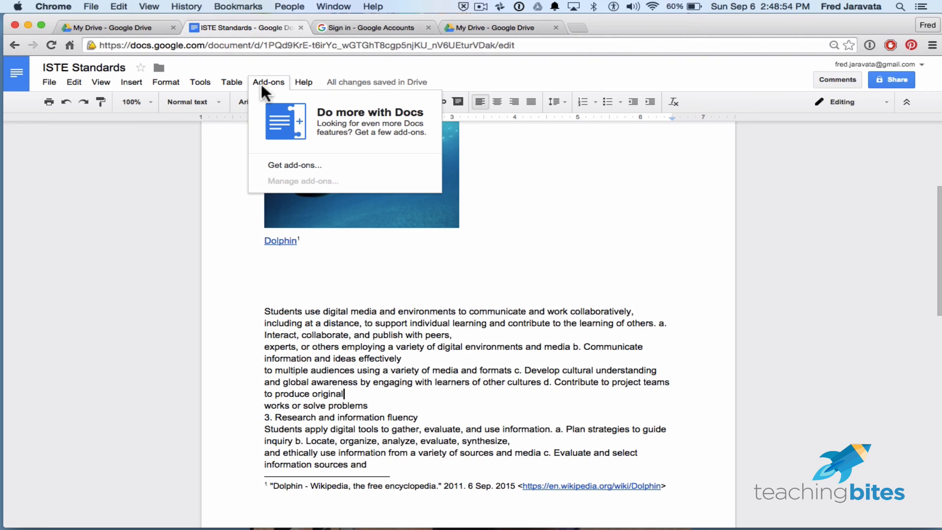
click(296, 166)
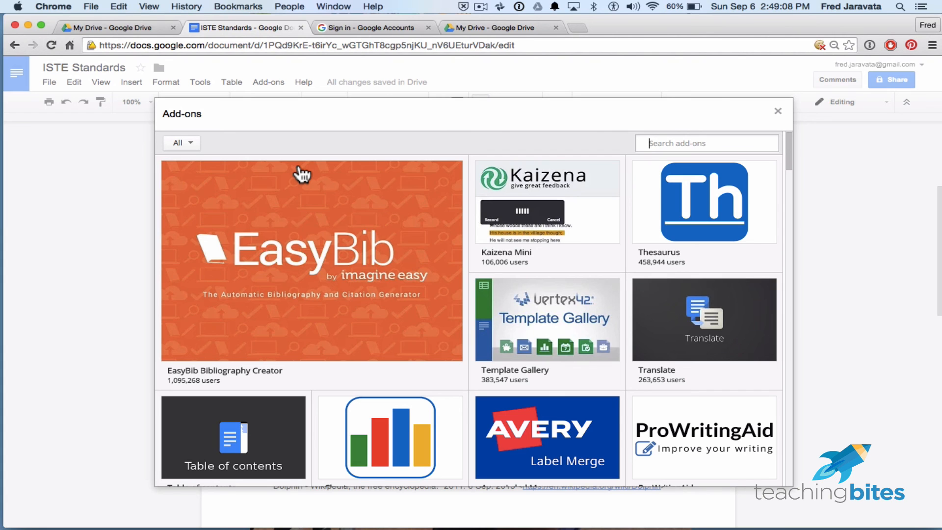
scroll(484, 319, down, 5)
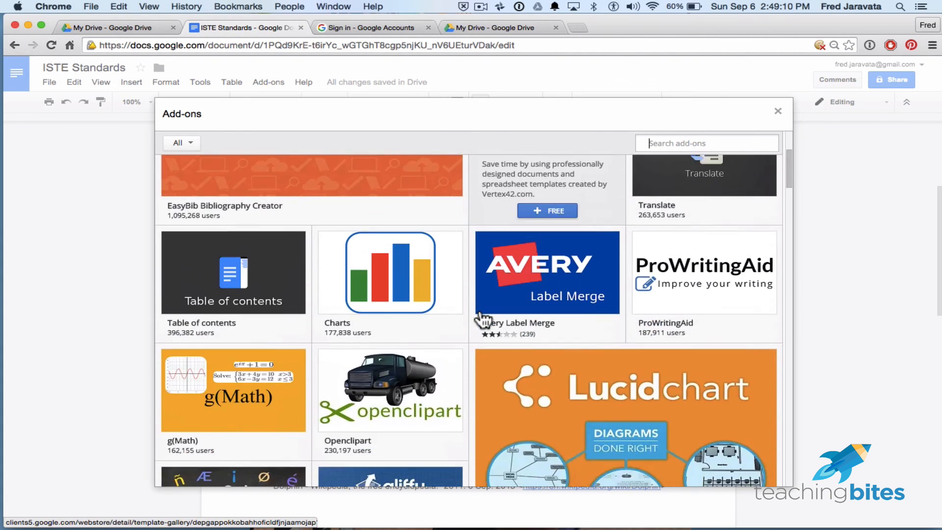
scroll(484, 314, down, 13)
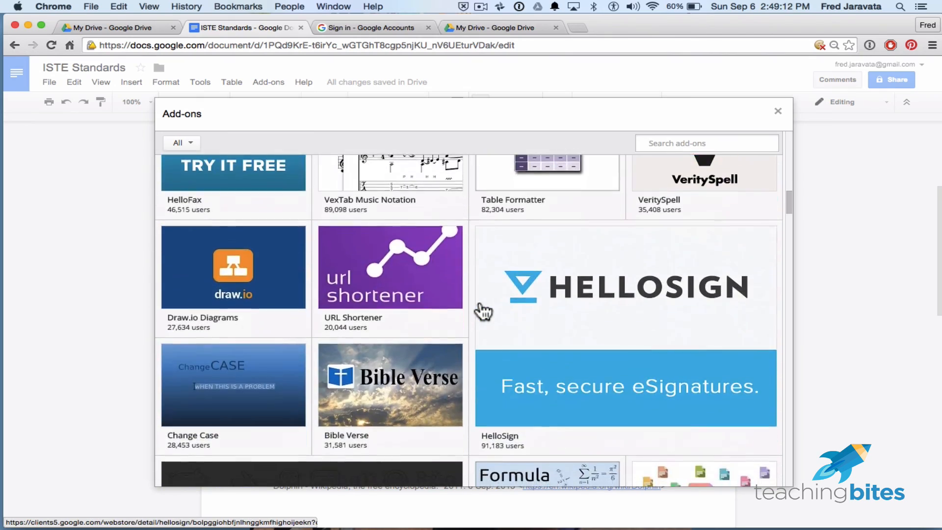
scroll(484, 311, down, 20)
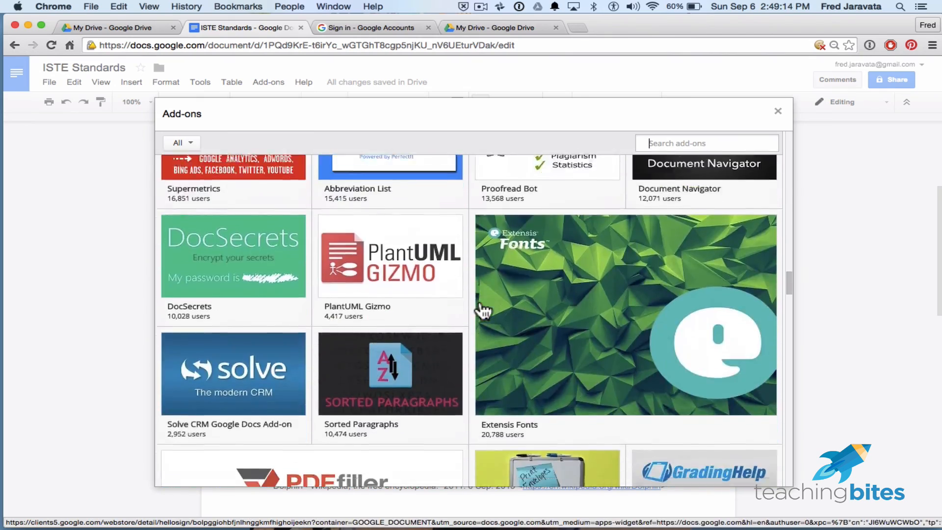
scroll(484, 310, up, 20)
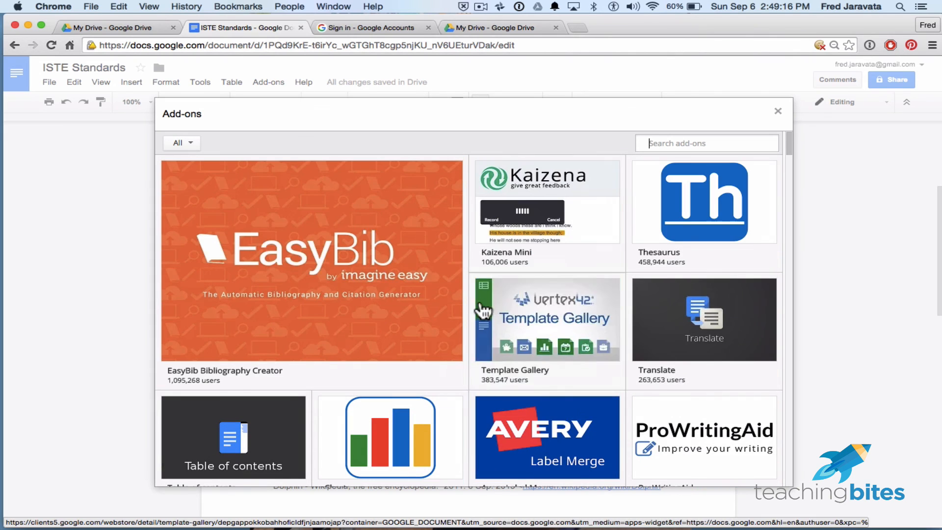
click(778, 111)
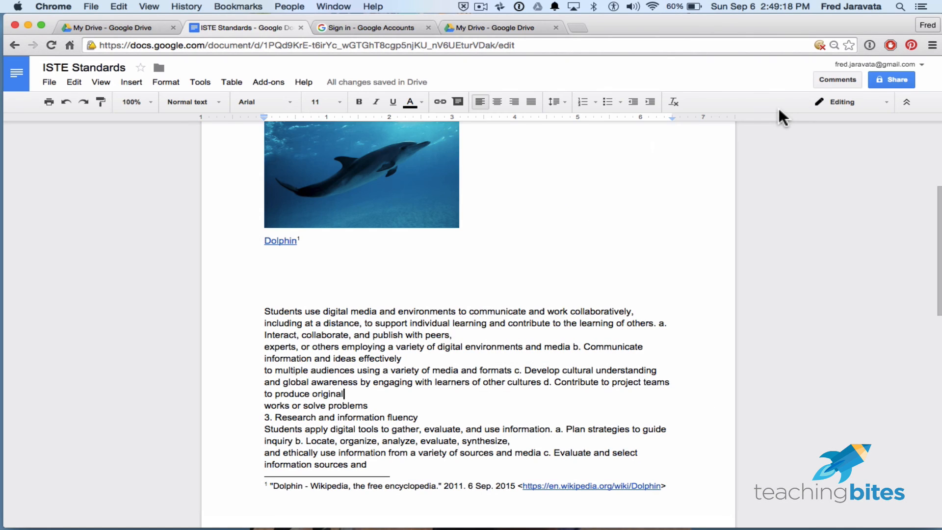
- View the help options and the search for menu commands, then return to the document
click(304, 84)
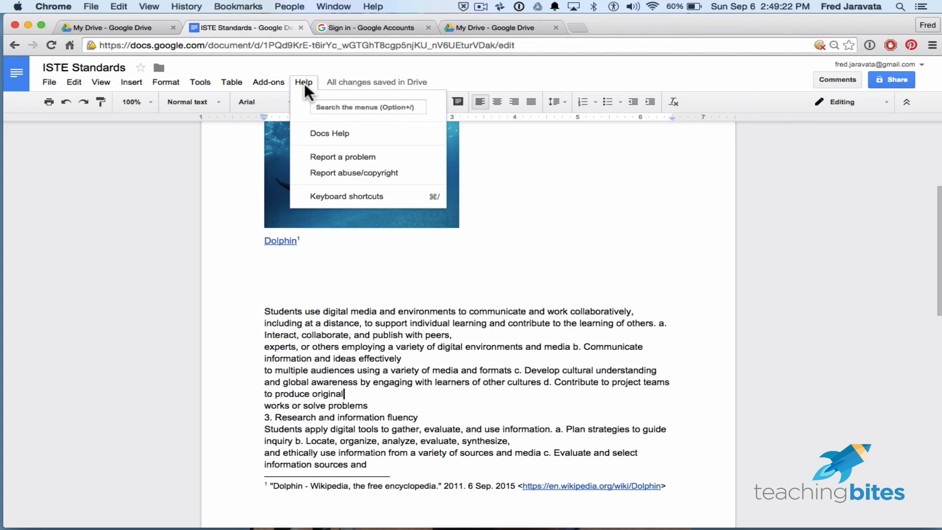
click(339, 106)
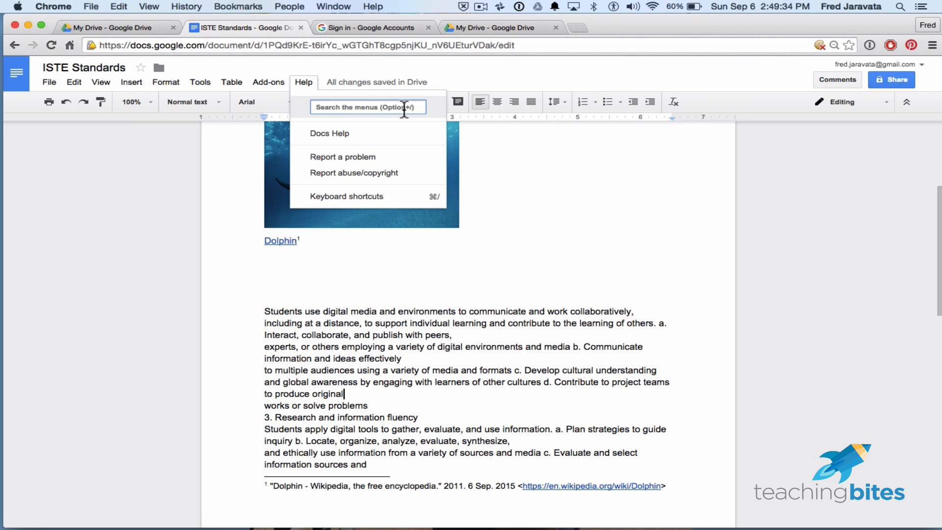
click(514, 265)
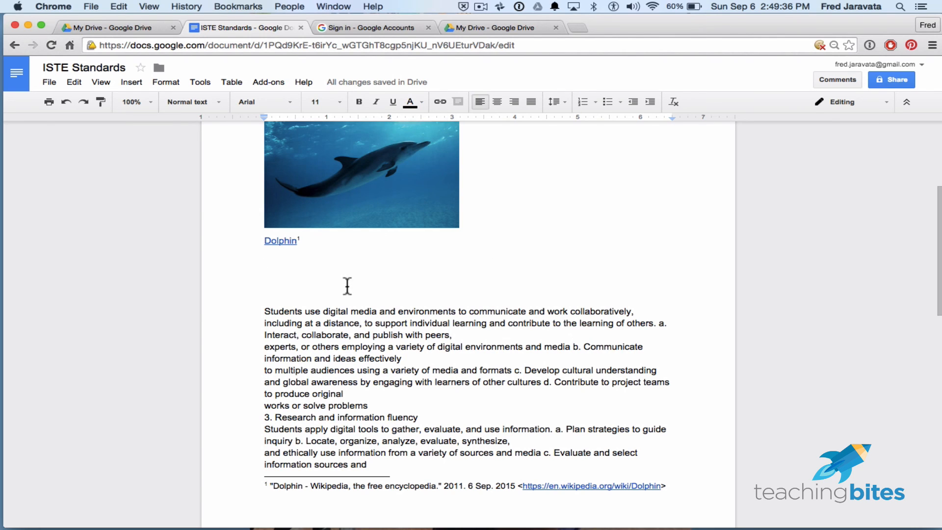
- Remove three blank lines between the Dolphin link and the paragraph starting "Students use digital media"
key(BackSpace)
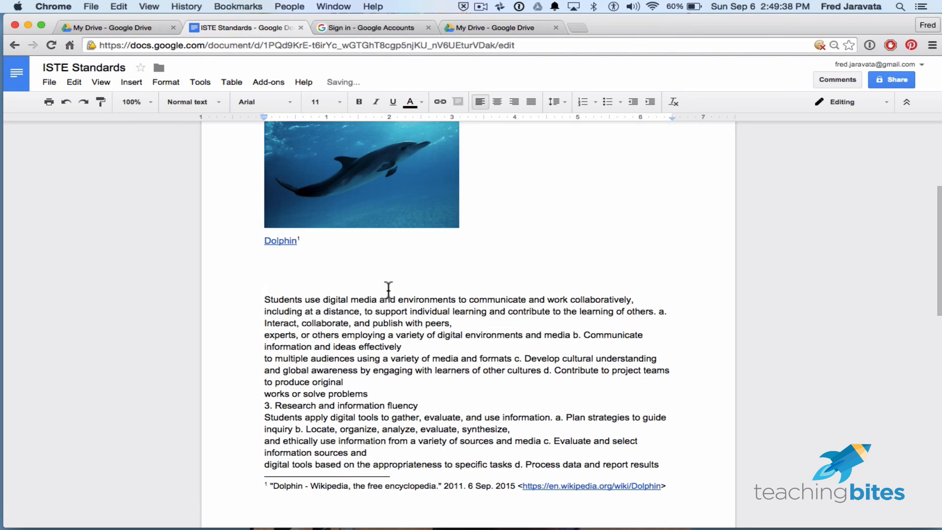
key(BackSpace)
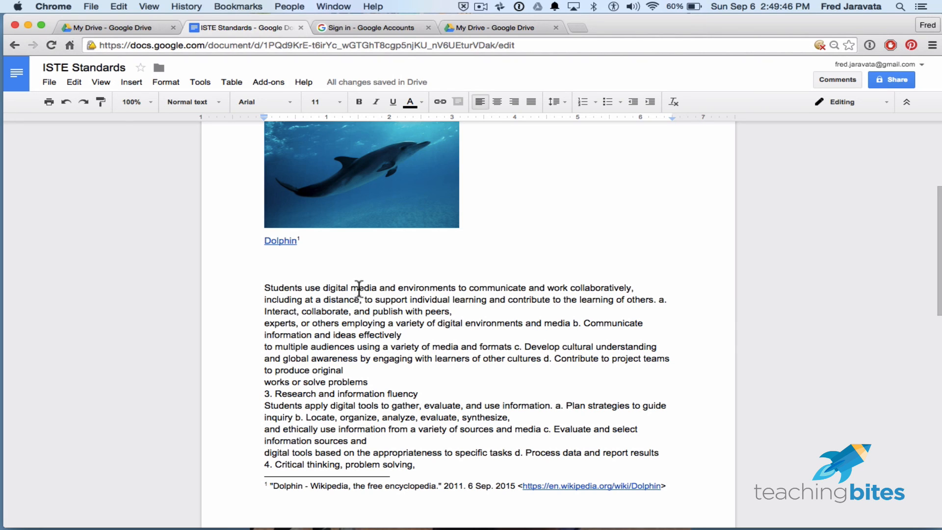
key(BackSpace)
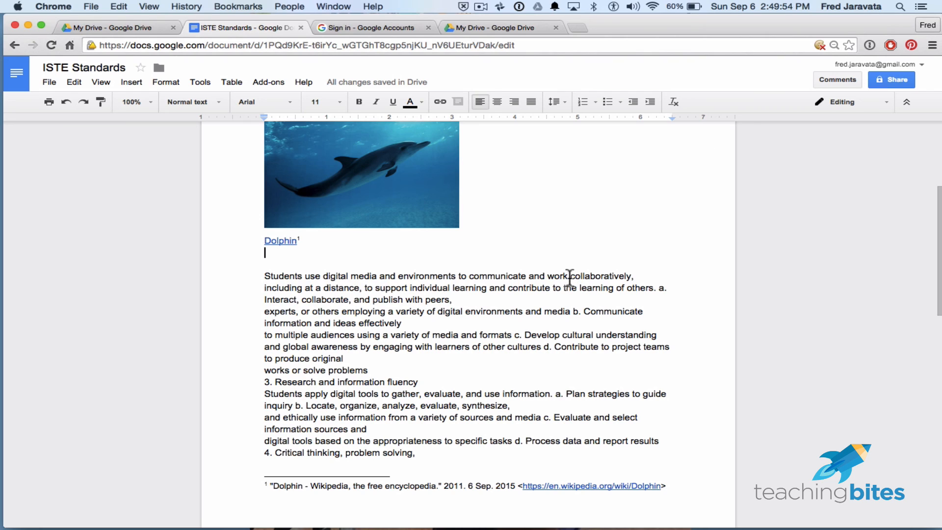
- Rename the document as "Student A's ISTE Standards"
click(103, 69)
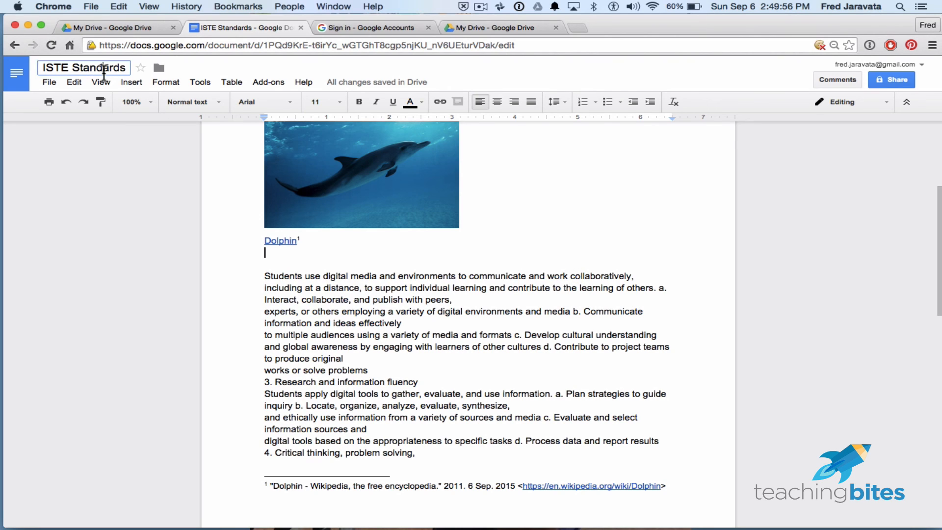
click(44, 67)
text(Students)
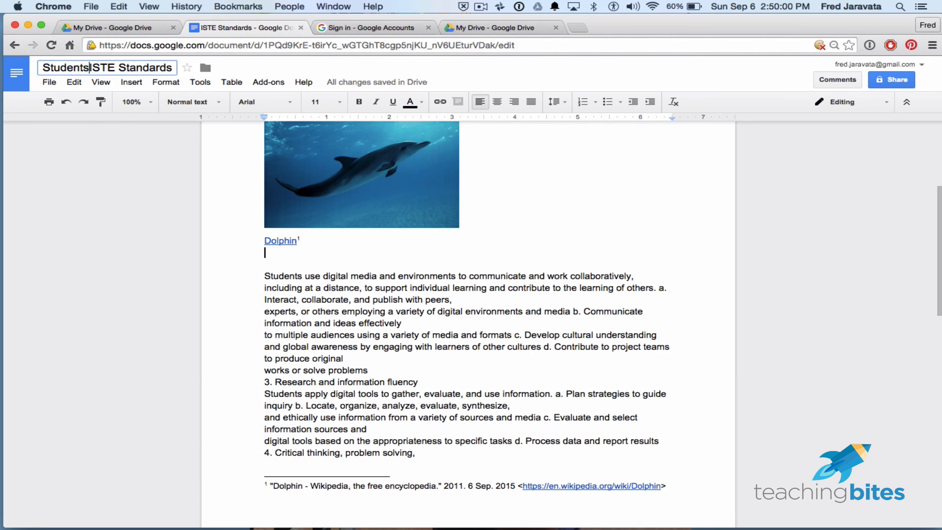
key(BackSpace)
text(A's)
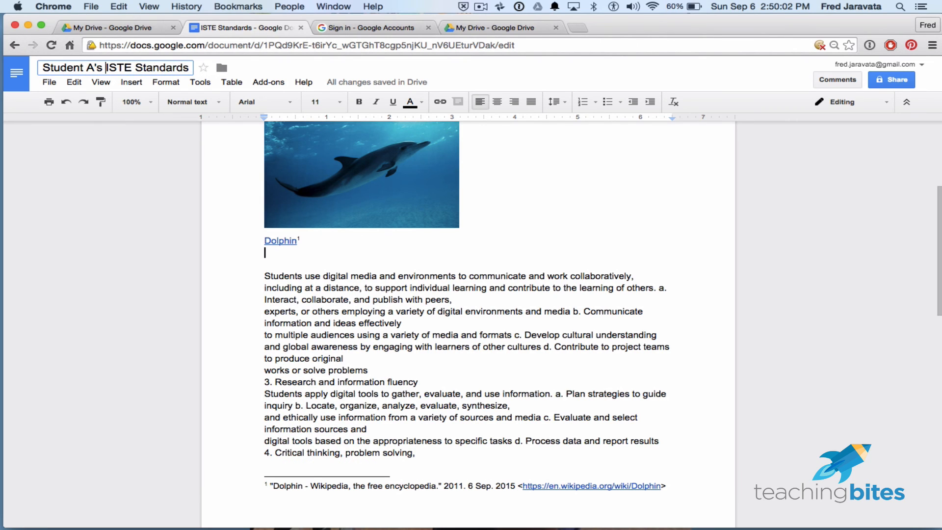
- Add the comment "This sentence is awk, please redo" to the text from "Students use digital media" through "works or solve problems"
click(507, 355)
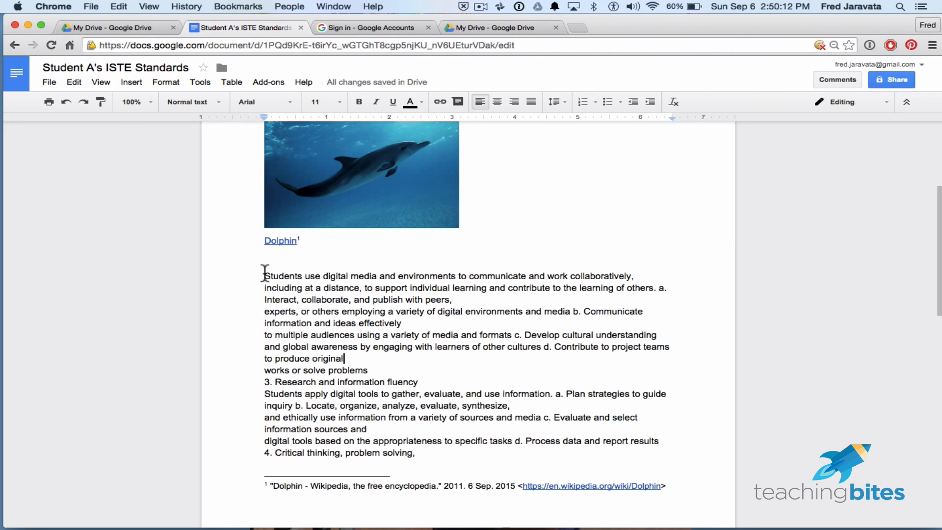
drag(265, 273, 376, 369)
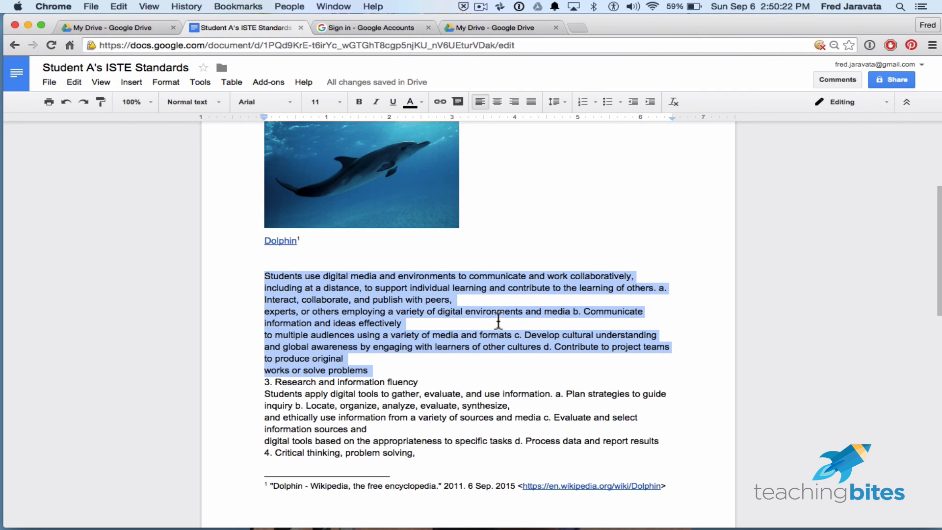
click(837, 81)
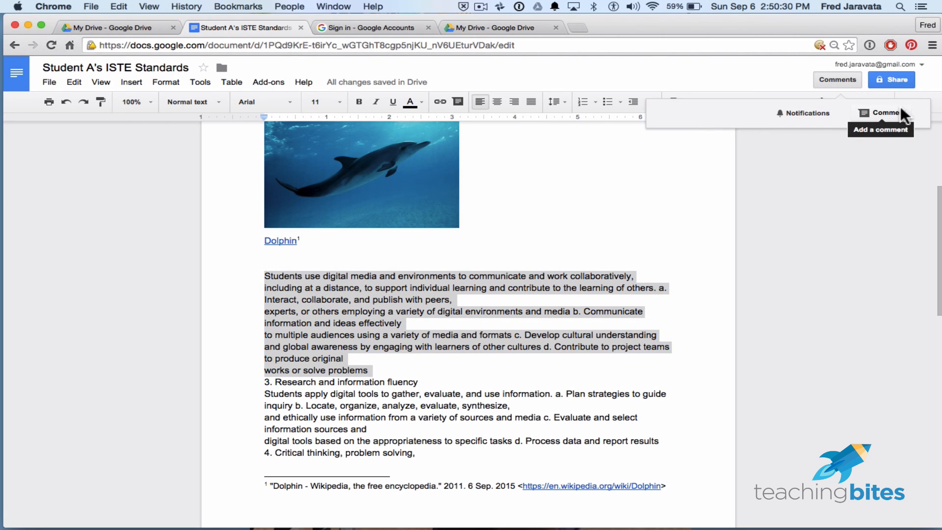
click(659, 59)
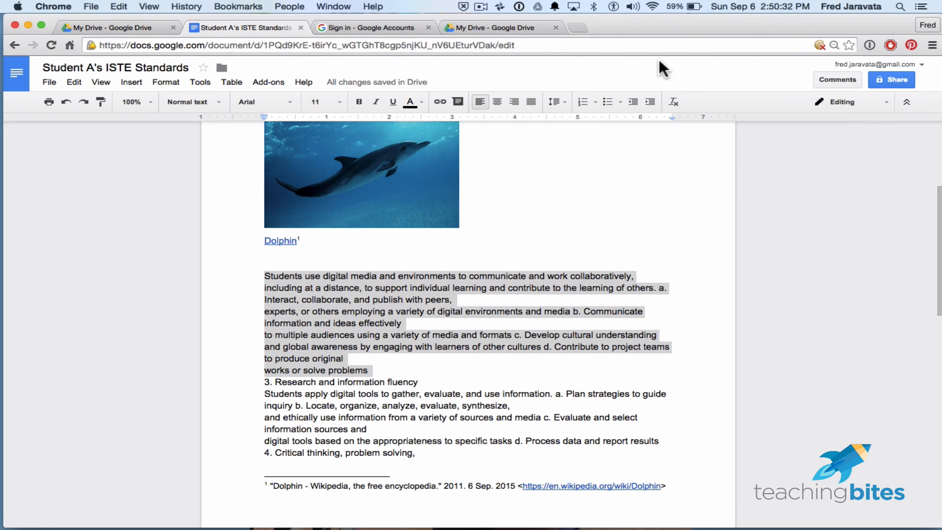
click(458, 102)
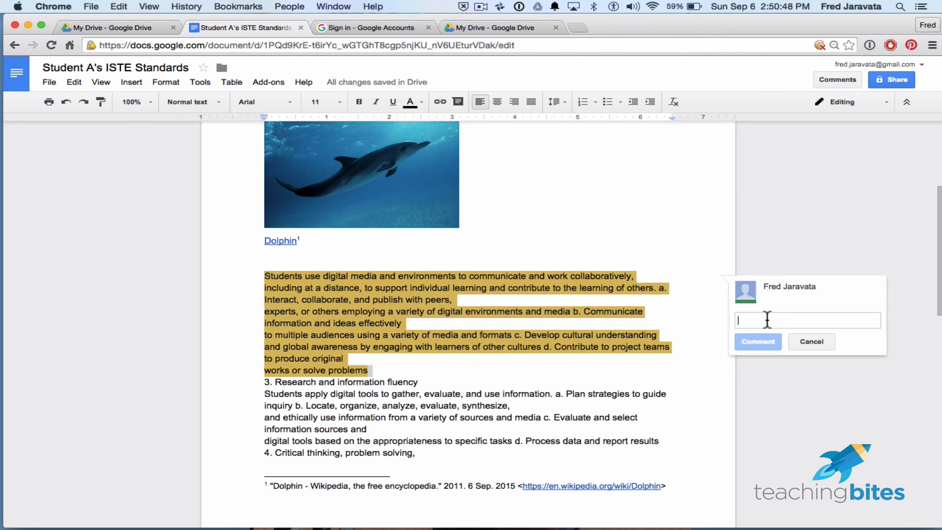
text(Thi)
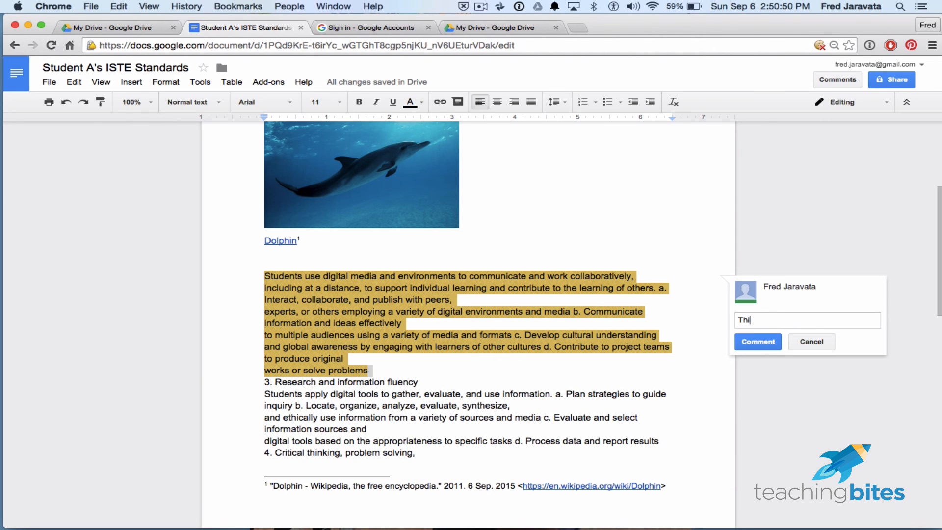
text(s sentence is awk, please r)
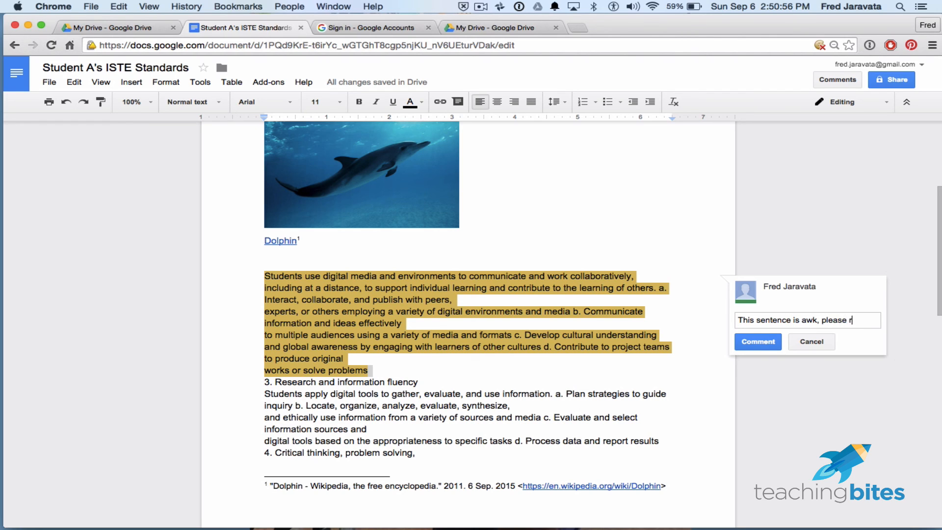
text(edo)
click(745, 339)
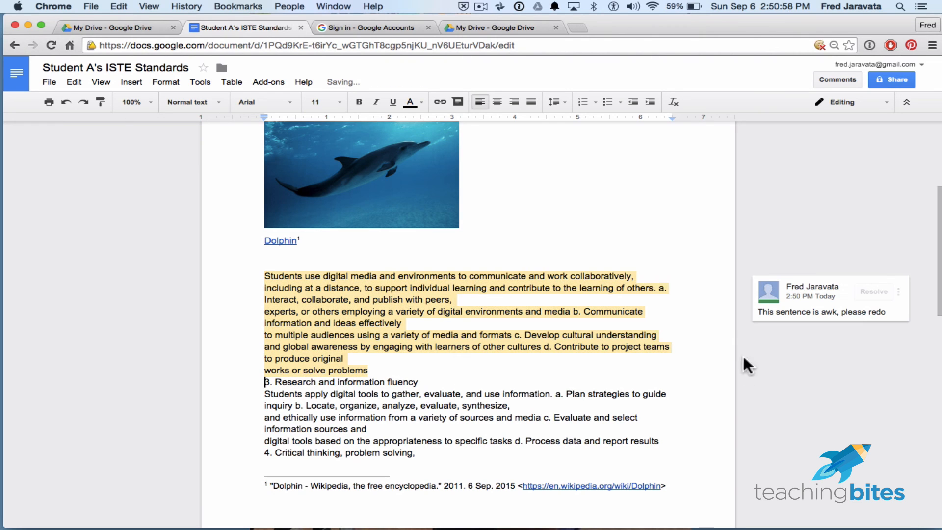
click(687, 380)
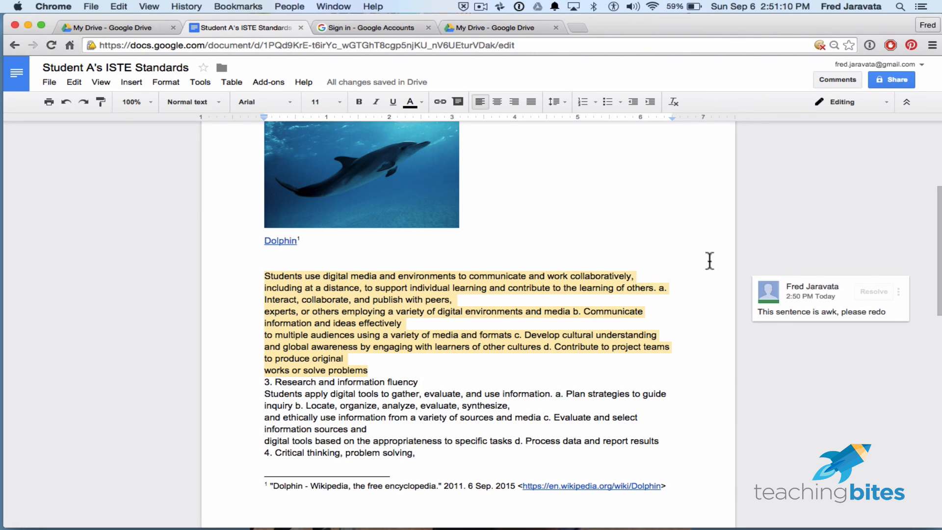
- Try an edit with filler text after "works or solve problems" and remove the filler again
scroll(671, 365, down, 2)
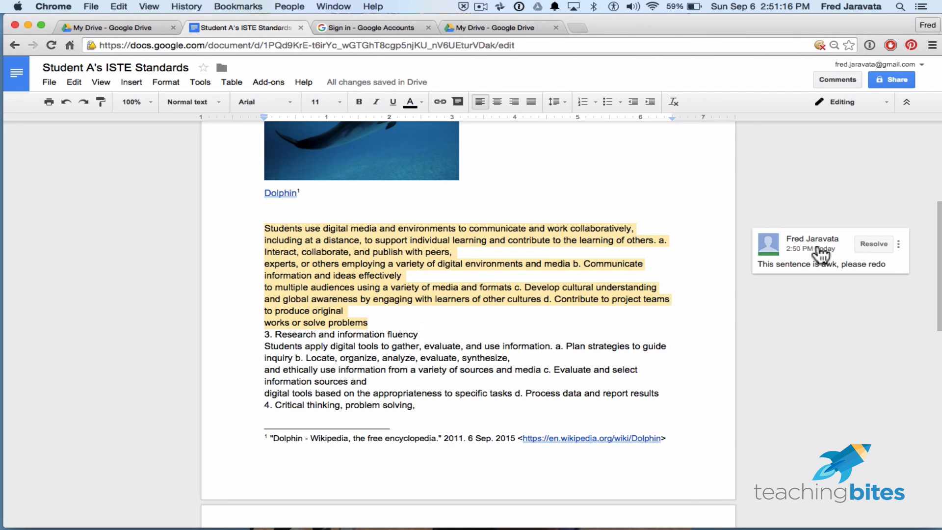
click(411, 323)
text(a;kjaj)
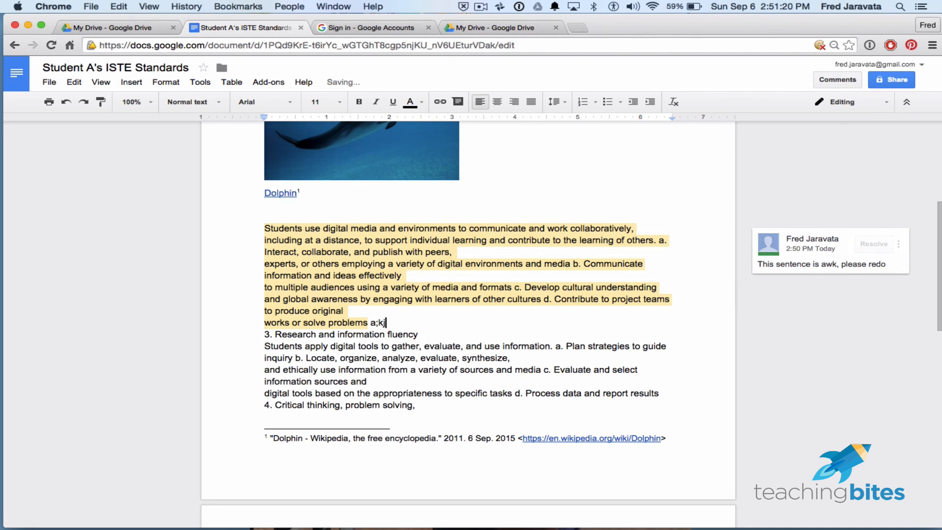
key(BackSpace)
key(BackSpace)
key(BackSpace)
key(BackSpace)
key(BackSpace)
key(BackSpace)
key(BackSpace)
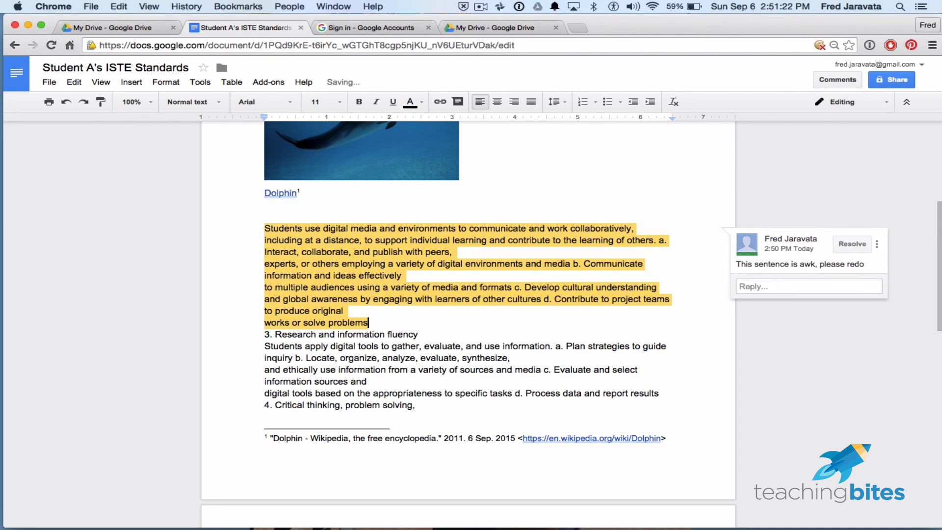
- Reply to the comment with "I fixed it", preceded by the teacher's abbreviated name
click(784, 288)
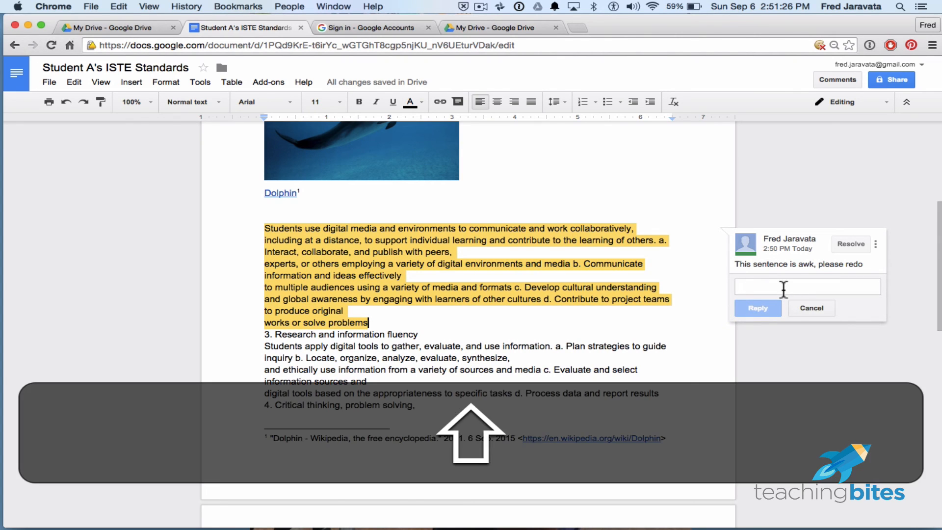
text(Mr. J.)
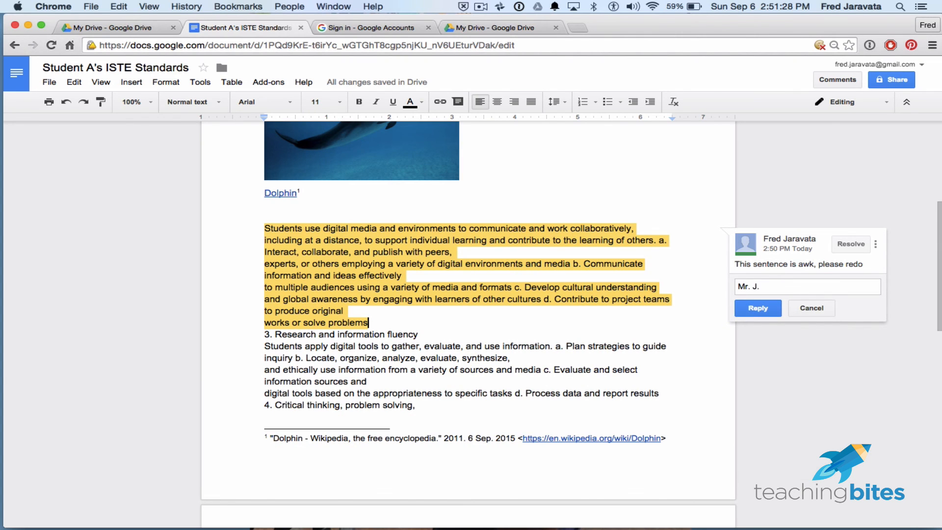
text( I fixed it)
click(747, 308)
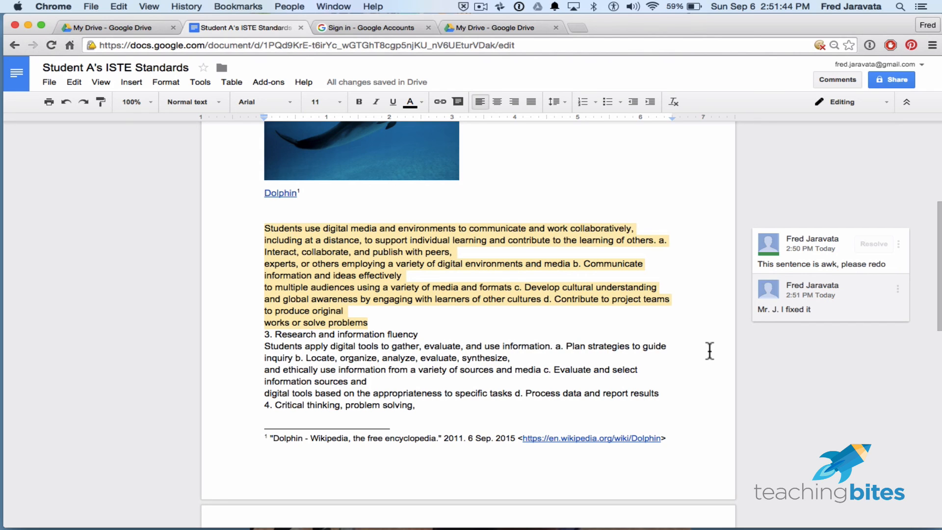
- Add a second reply, "Good work!", to the comment on the "Students use digital media" paragraph
click(605, 250)
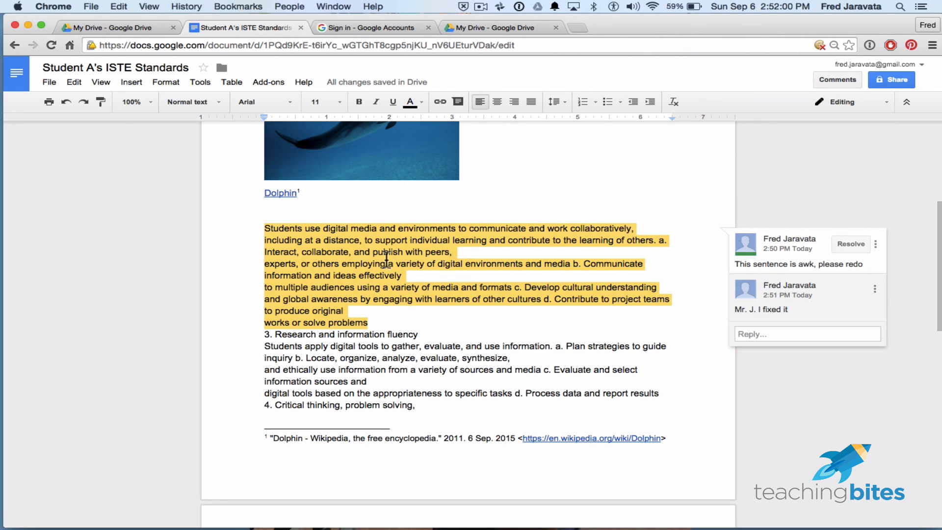
click(796, 335)
text(Good )
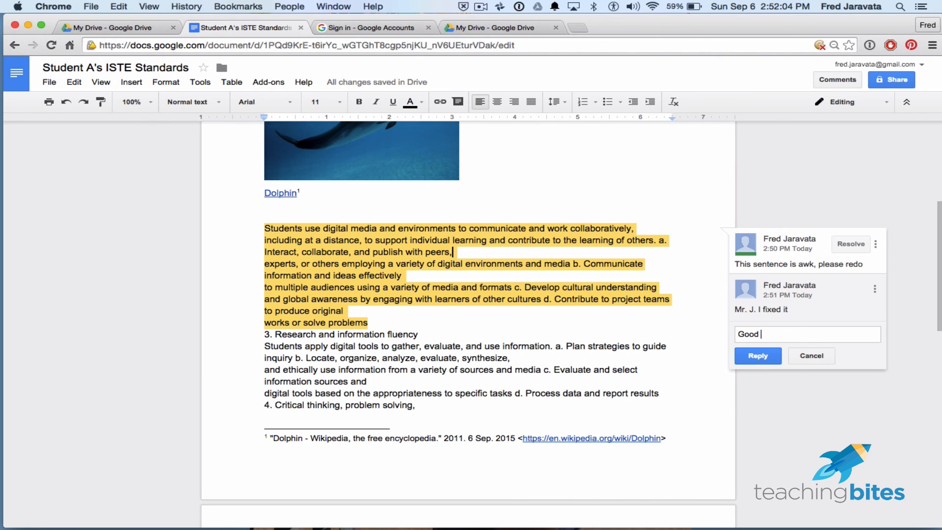
text(work!)
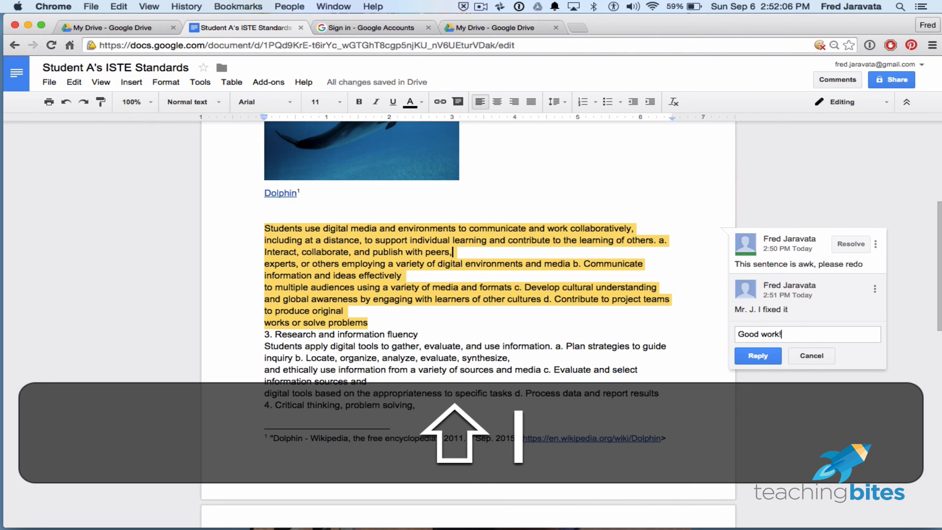
click(762, 355)
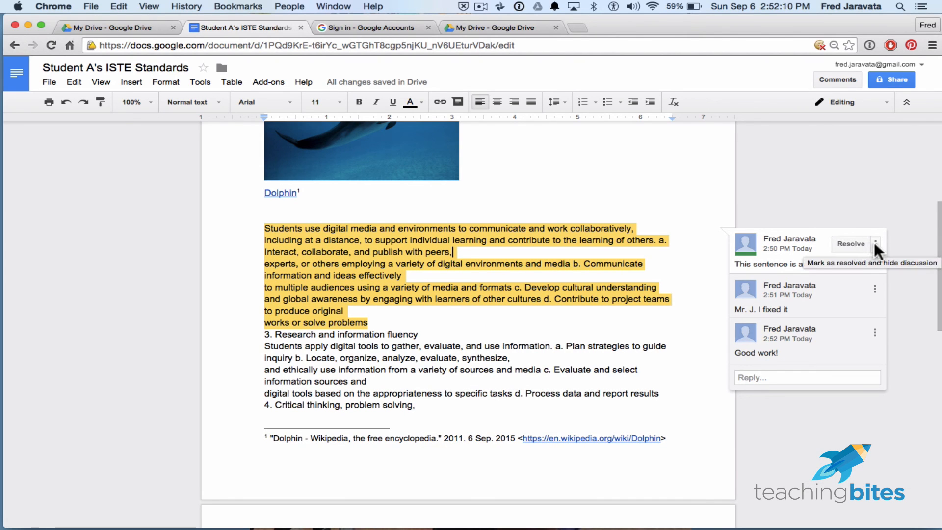
- Check the edit and delete options of the first reply, and mark the comment discussion as resolved
click(875, 288)
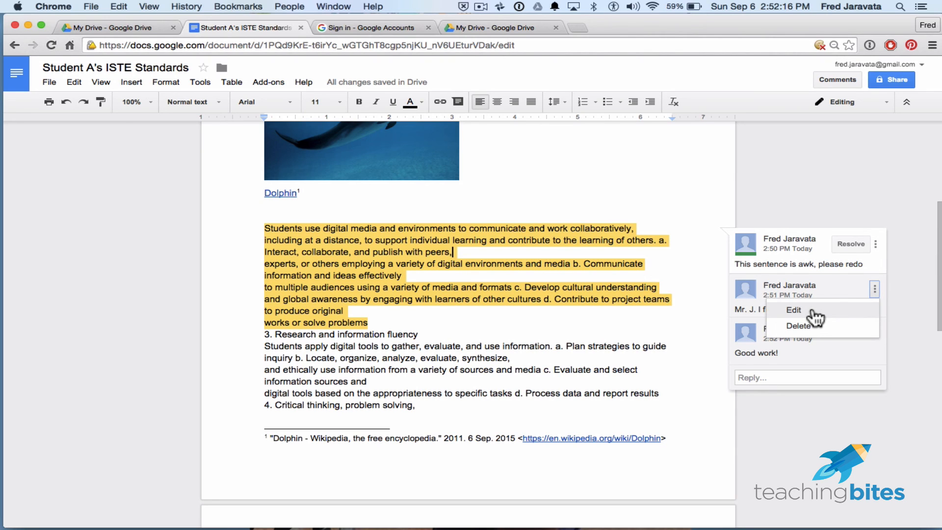
click(910, 298)
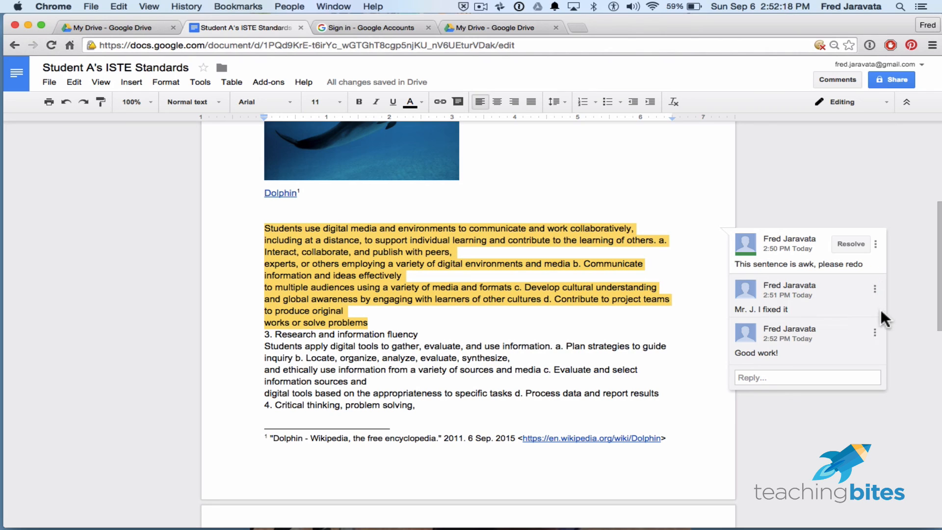
click(861, 242)
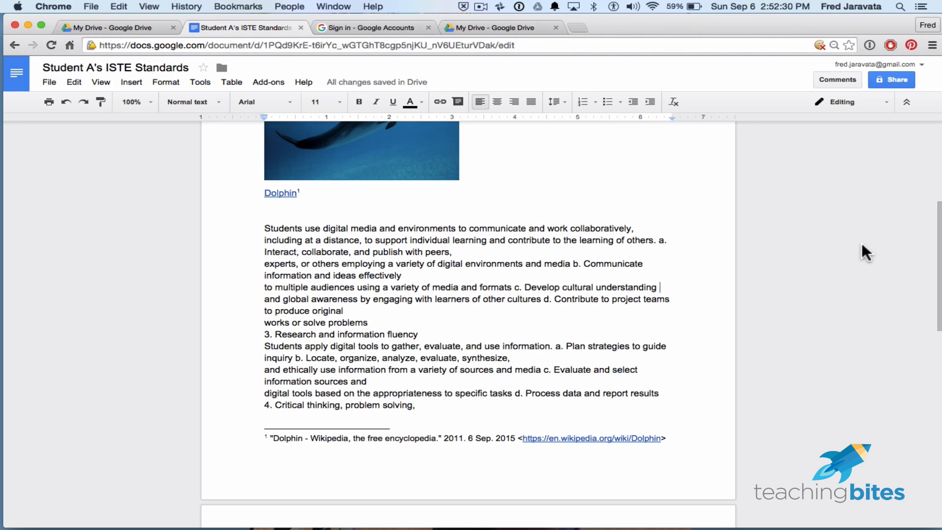
- Review the resolved discussion in the comment history and the comment notification options, and close the history
click(848, 74)
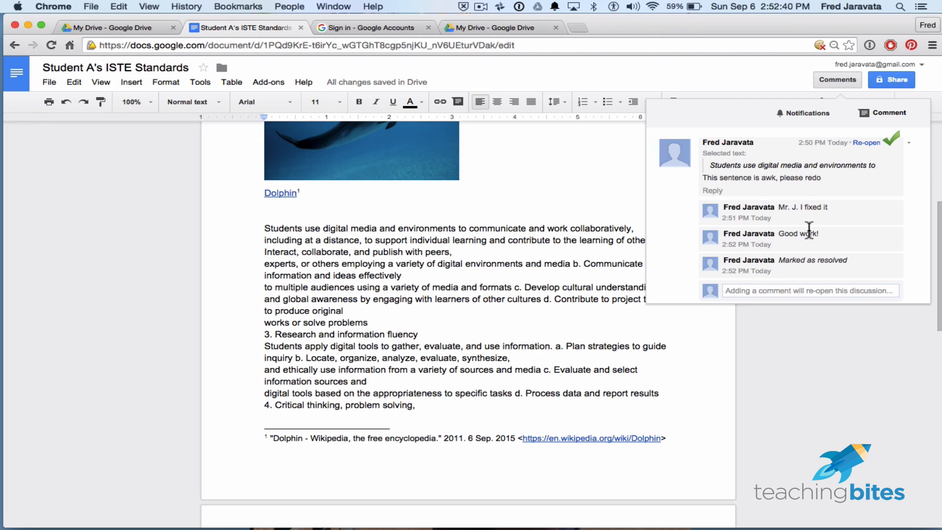
click(835, 114)
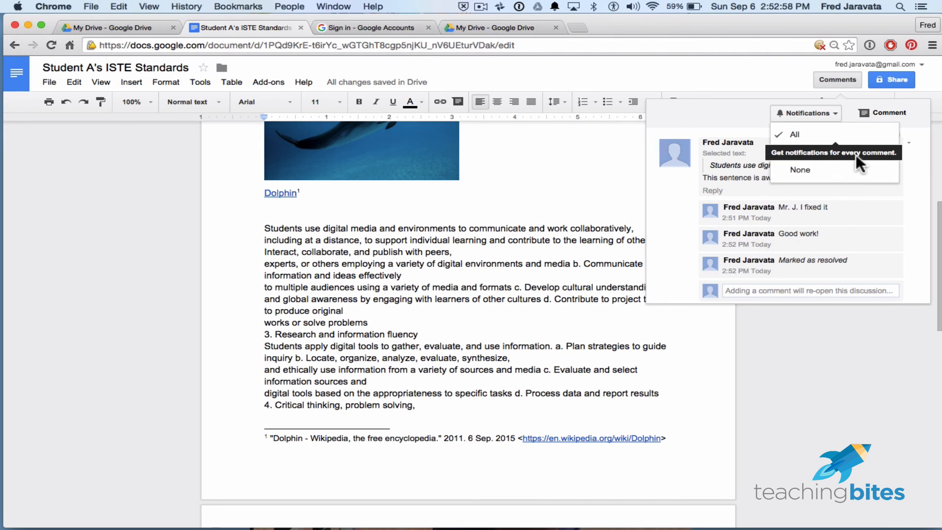
click(749, 111)
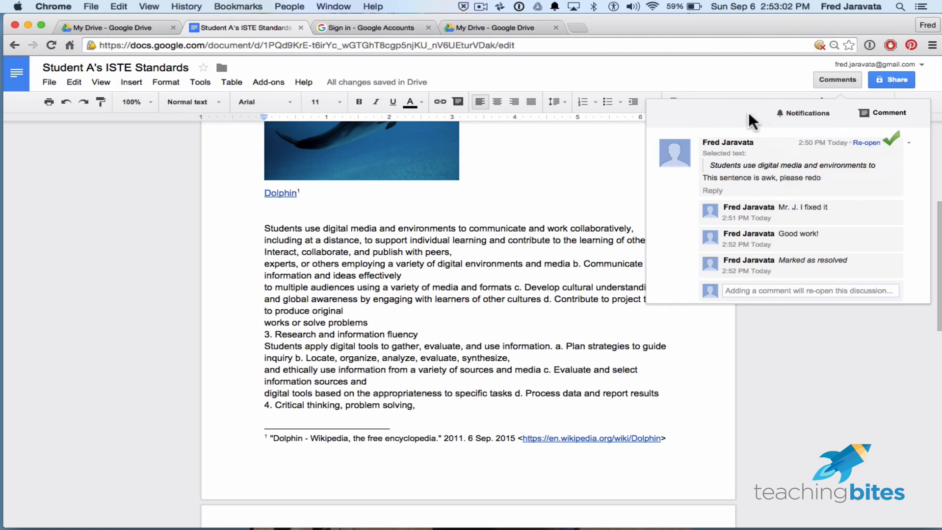
click(799, 112)
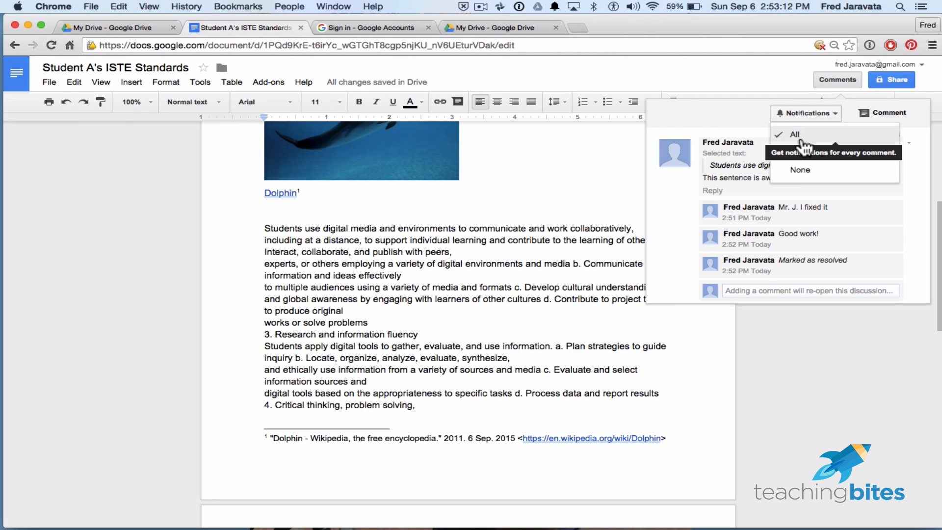
click(755, 112)
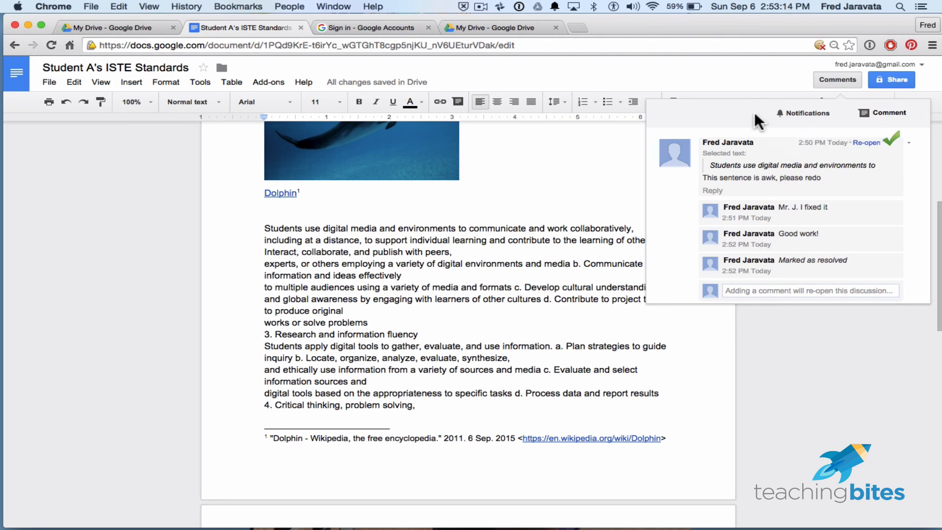
click(836, 83)
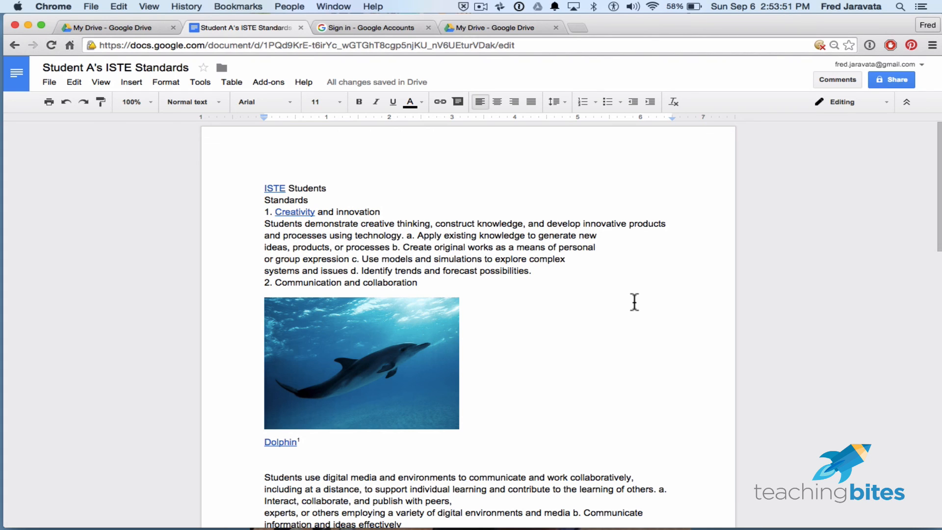
- Open the document's revision history and view the 2:24 PM and 2:51 PM revisions
click(50, 82)
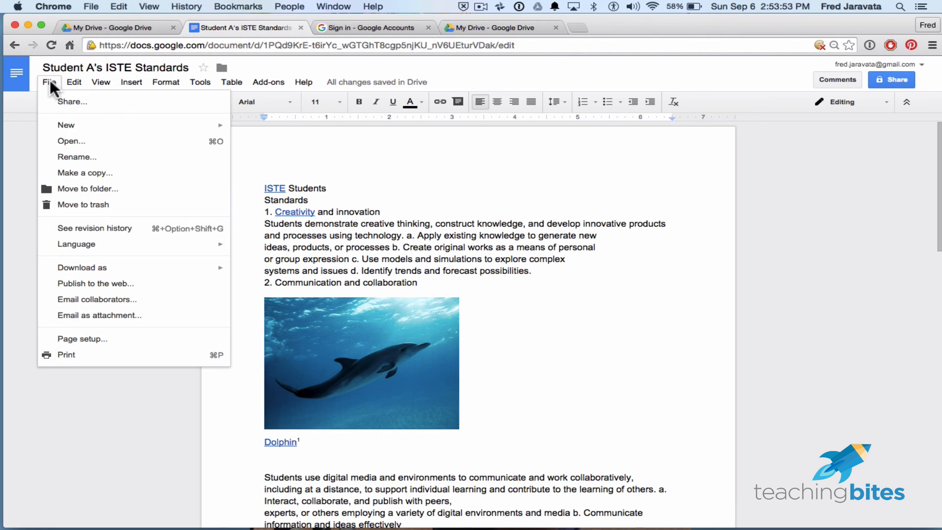
click(133, 230)
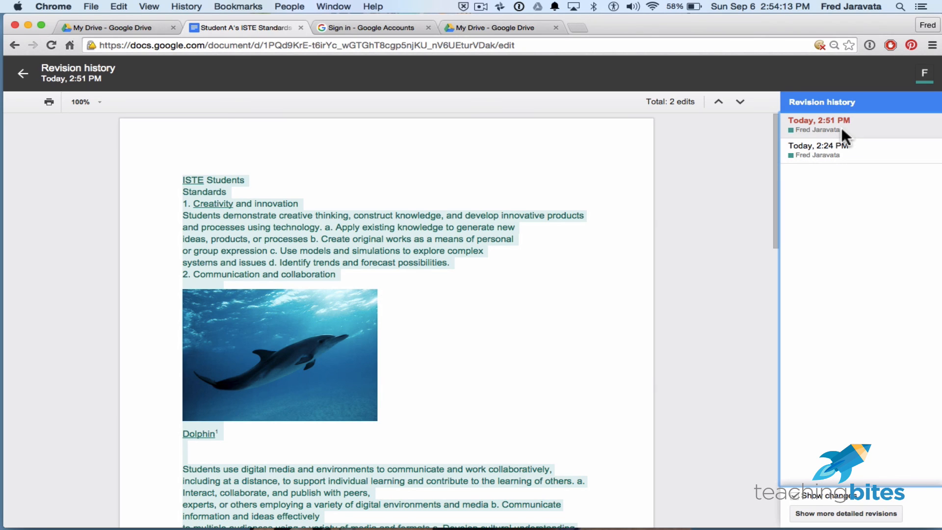
click(838, 145)
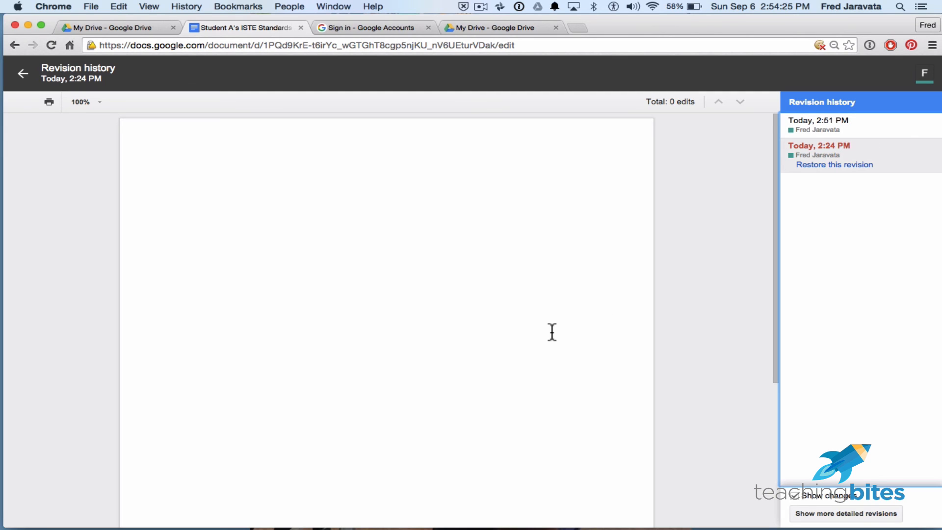
click(862, 126)
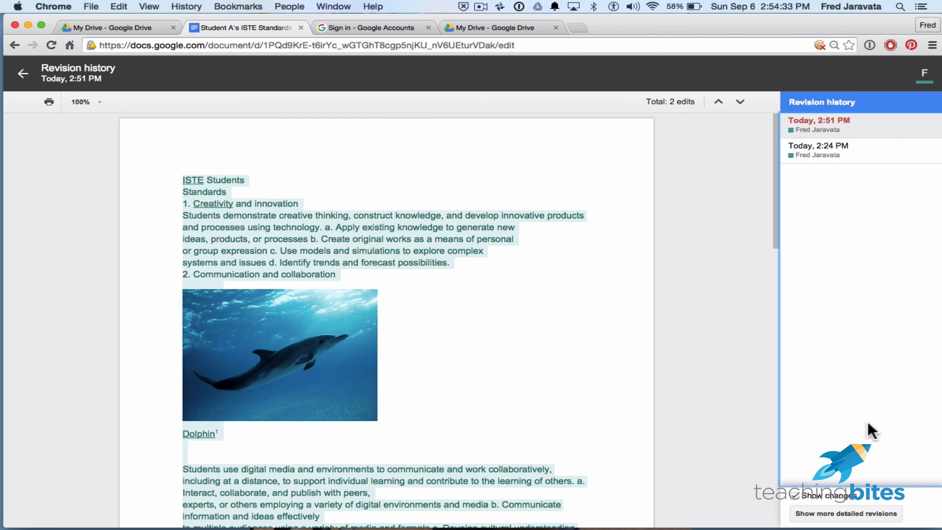
- Show more detailed revisions and examine the document as it was in the earliest 2:46 PM revision
click(831, 511)
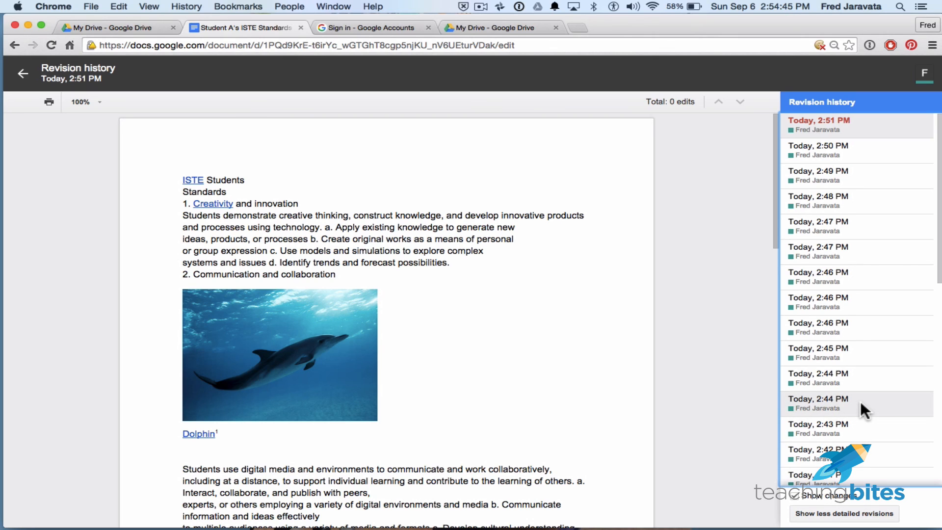
scroll(861, 402, down, 10)
scroll(861, 401, up, 10)
click(822, 324)
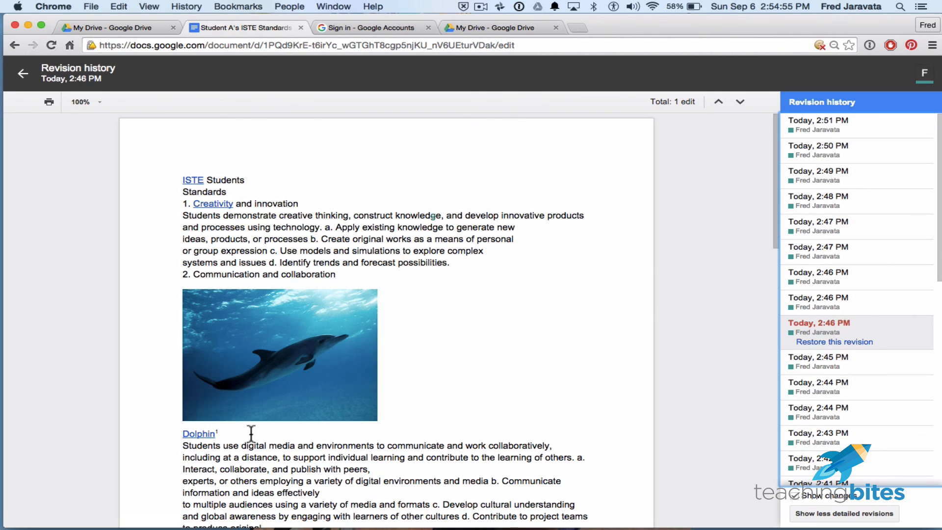
scroll(521, 420, down, 7)
scroll(519, 392, up, 8)
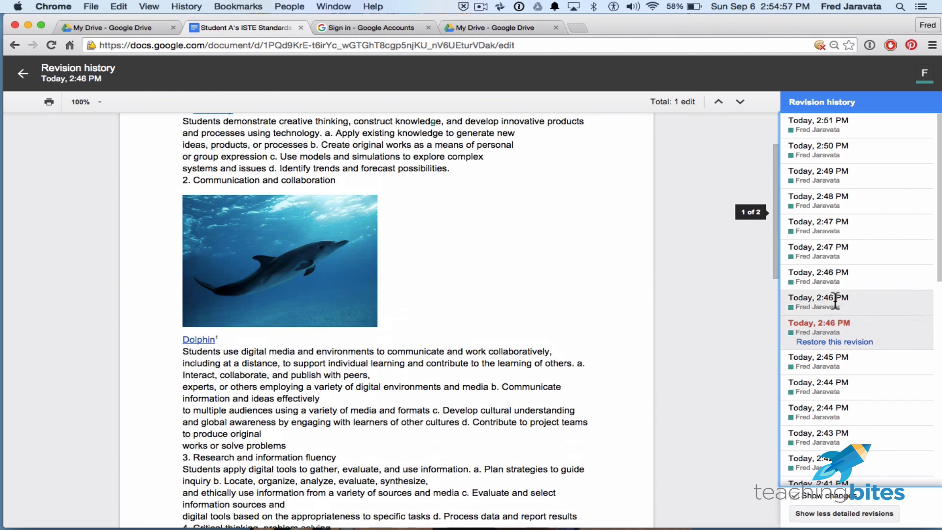
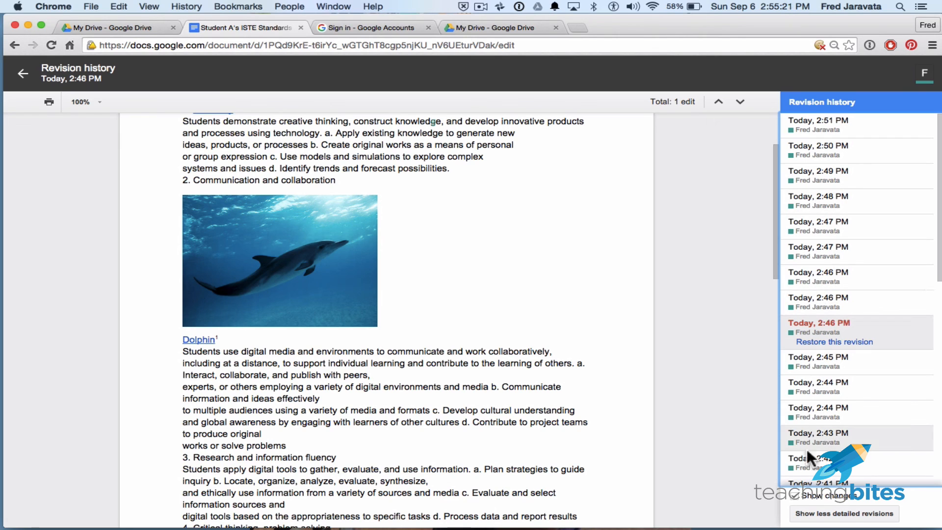
- Leave the revision history and look over both pages of the current document
click(23, 75)
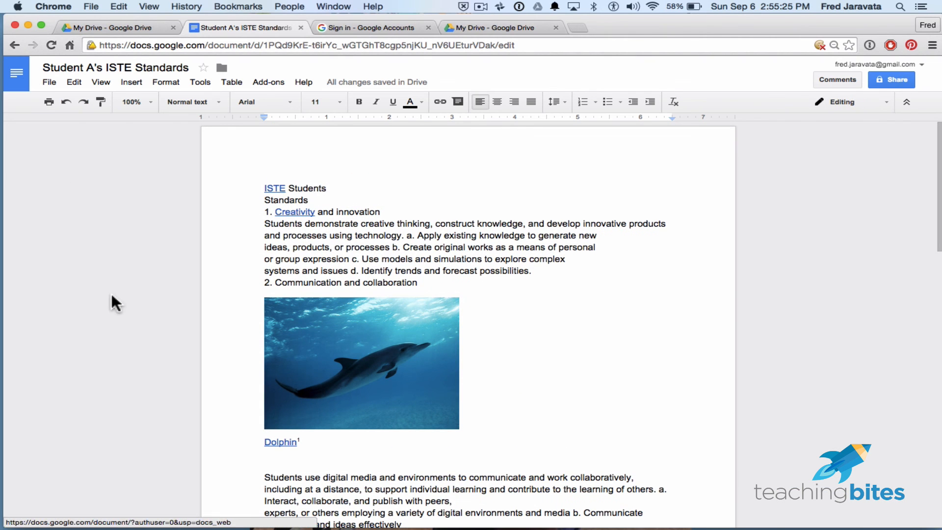
scroll(642, 361, down, 20)
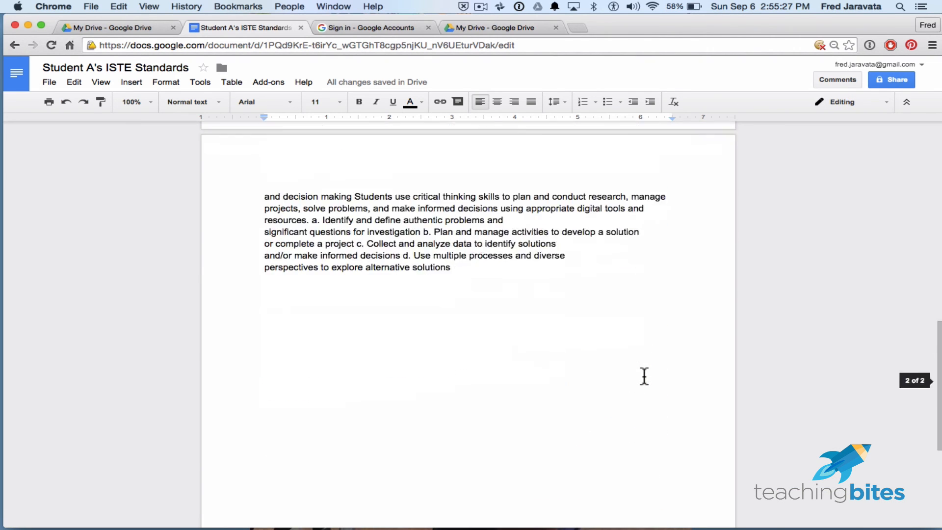
scroll(644, 376, up, 20)
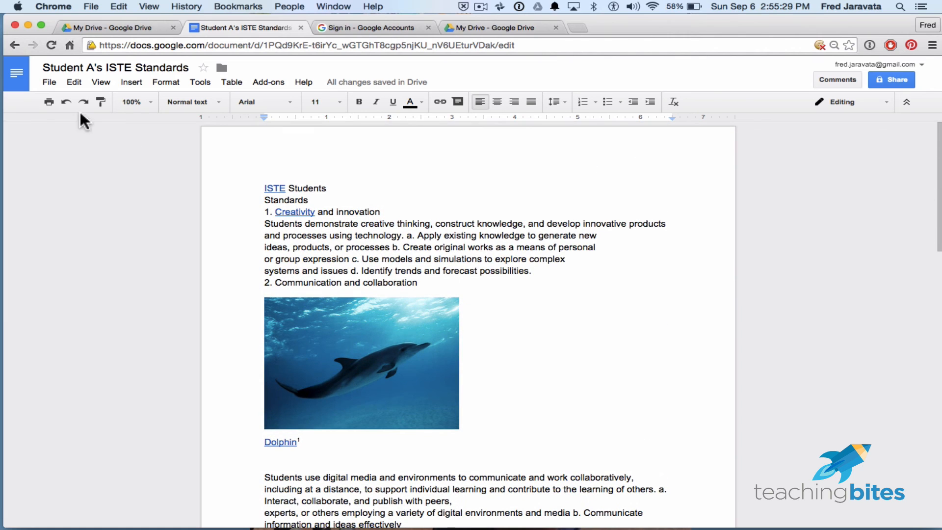
- Review the document's print settings, select the custom page range option, and cancel printing
click(51, 81)
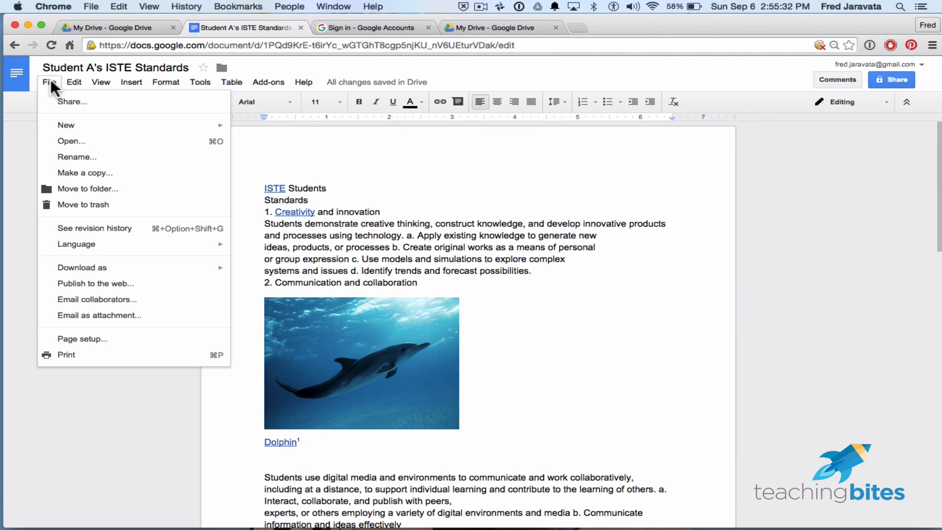
click(80, 356)
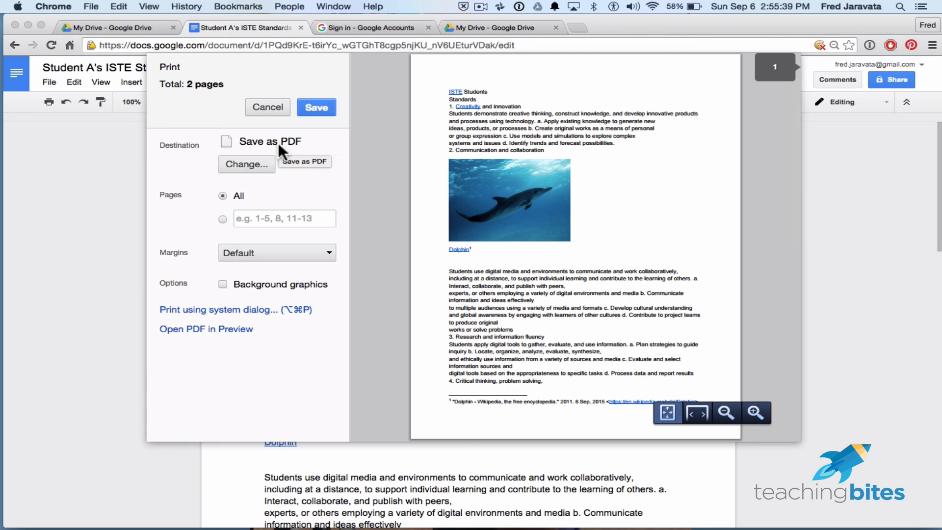
click(223, 219)
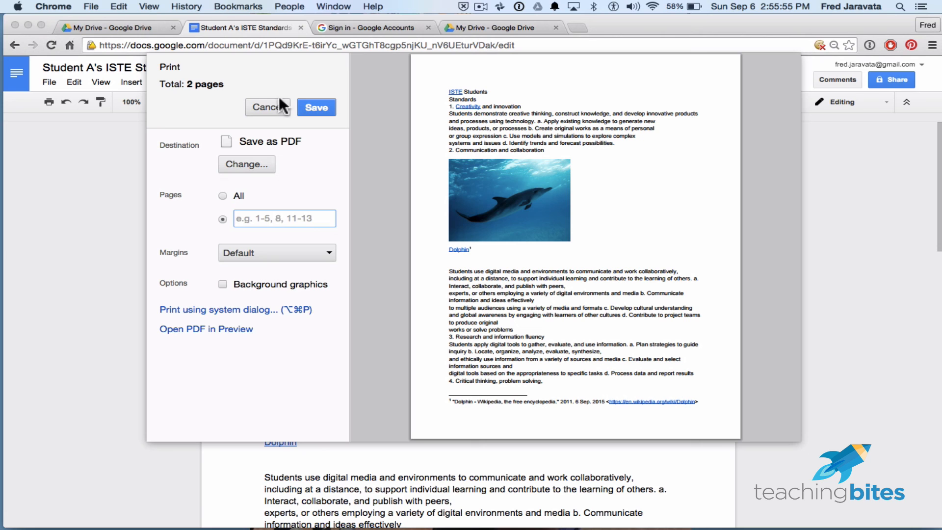
click(266, 100)
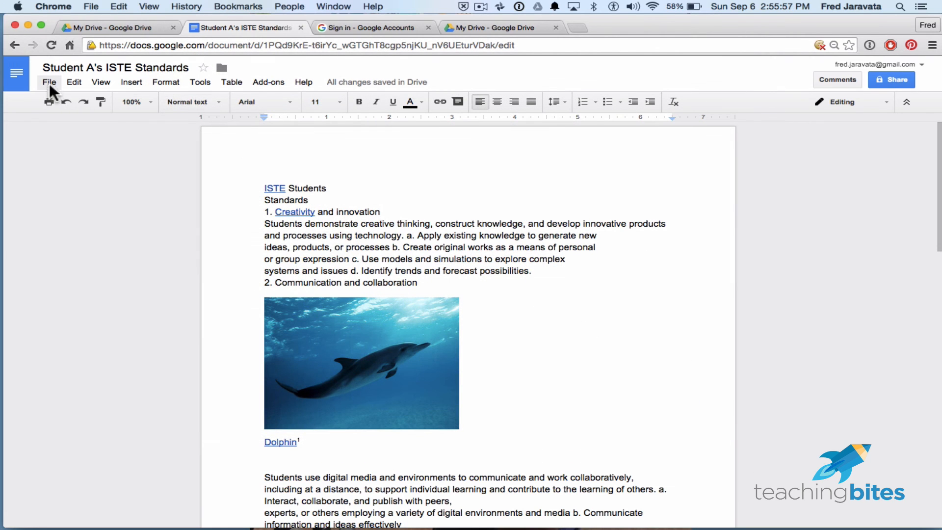
- Check the document's available download formats and language choices without changing either
click(50, 82)
mouse_move(93, 273)
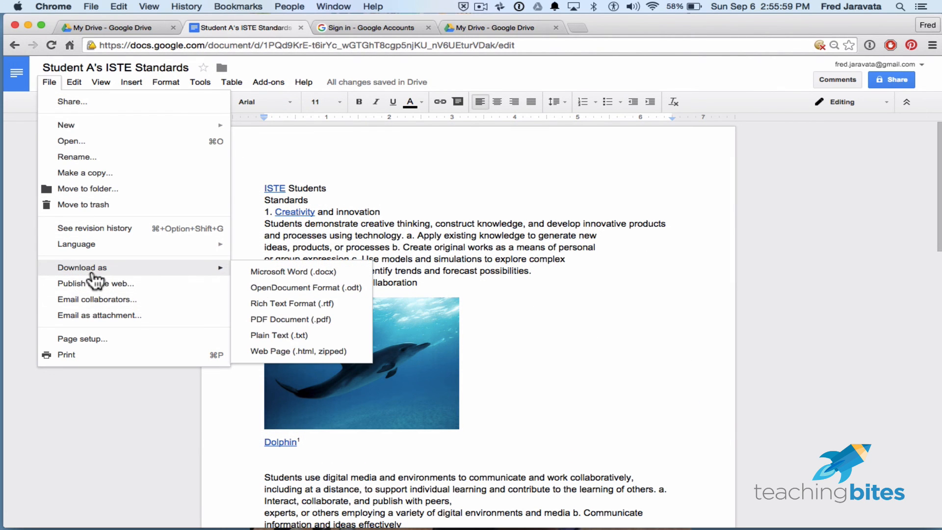
mouse_move(87, 247)
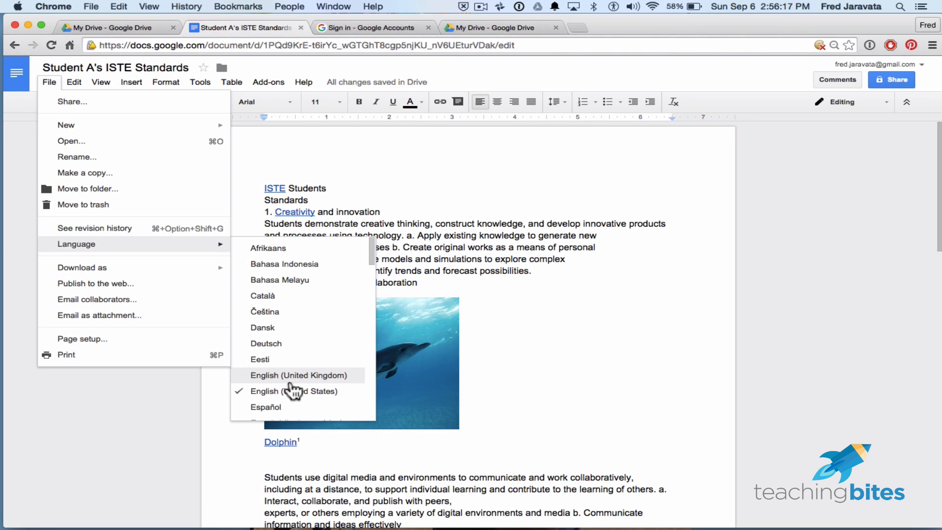
click(475, 185)
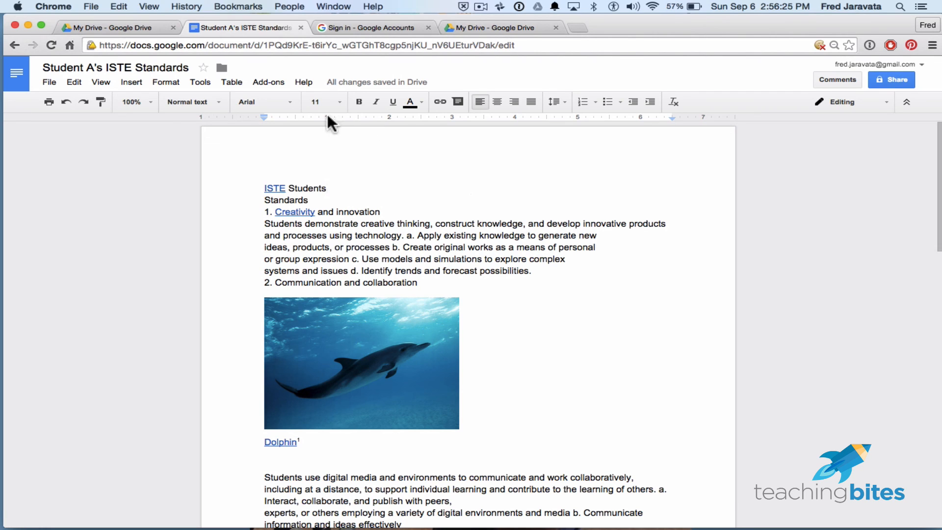
- Close the Student A's ISTE Standards document and return to My Drive
click(301, 27)
click(125, 31)
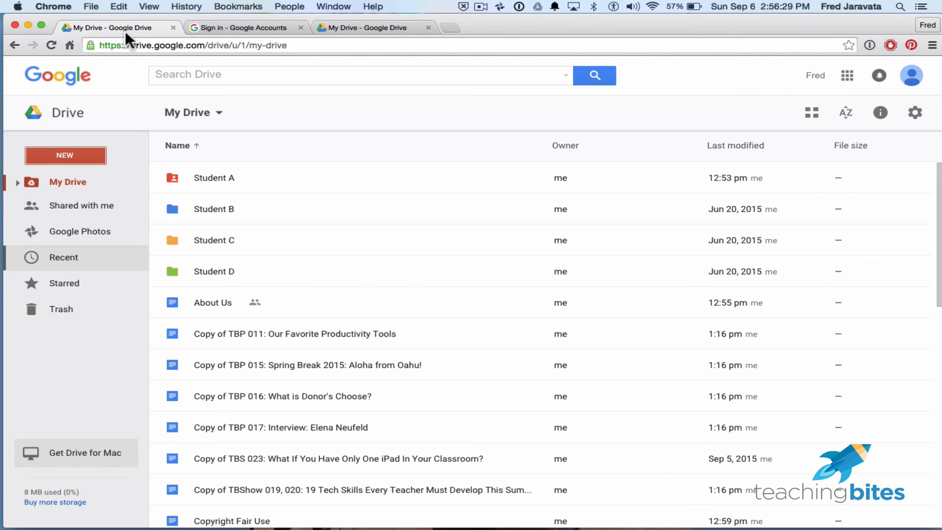
- Look through the folders and files stored in My Drive, from the student folders to the end of the list
scroll(275, 363, down, 3)
scroll(275, 366, down, 1)
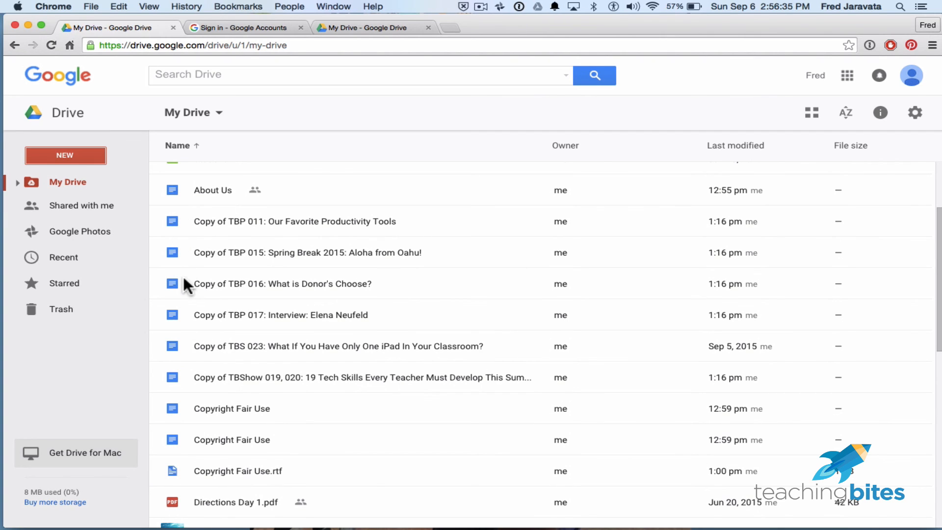
scroll(205, 351, down, 1)
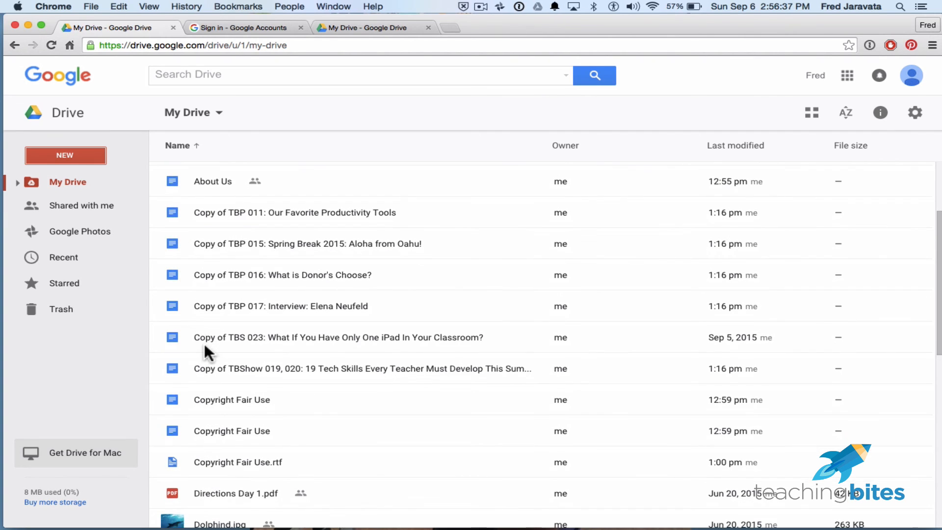
scroll(206, 351, up, 2)
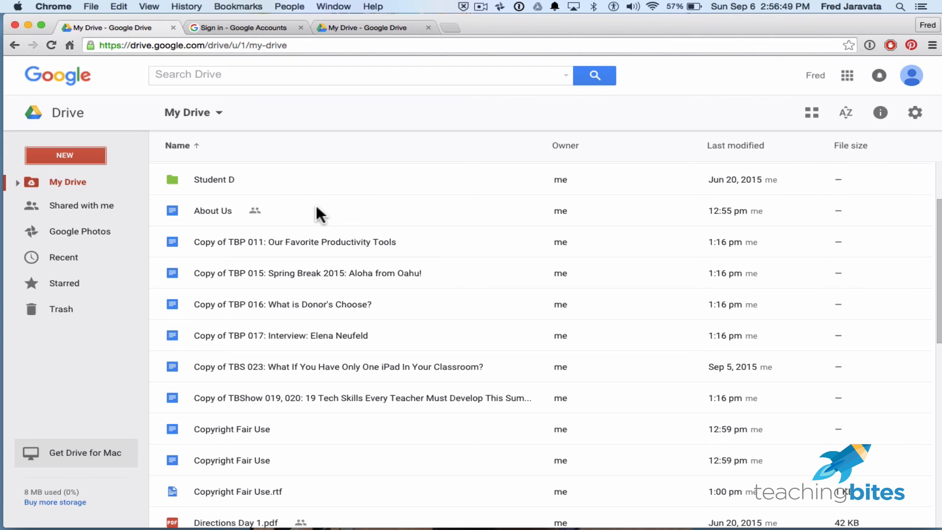
scroll(317, 208, up, 3)
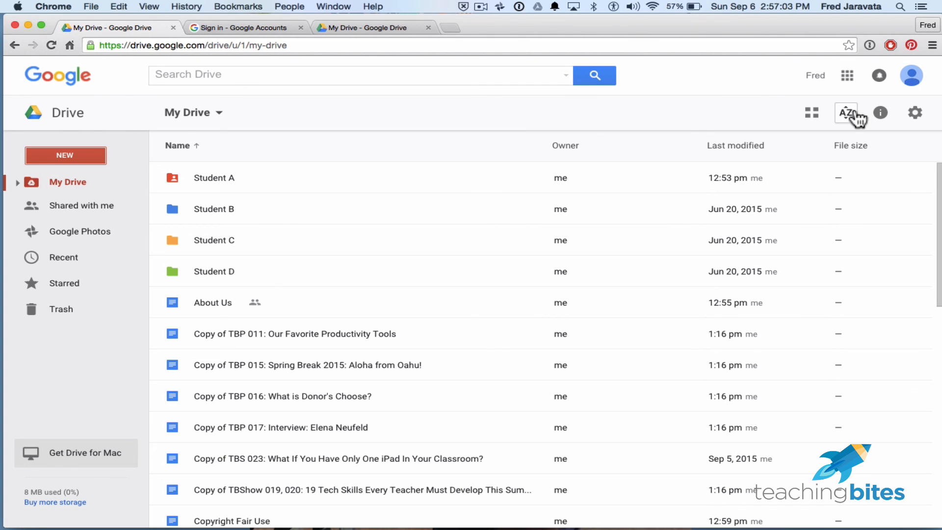
scroll(388, 306, down, 3)
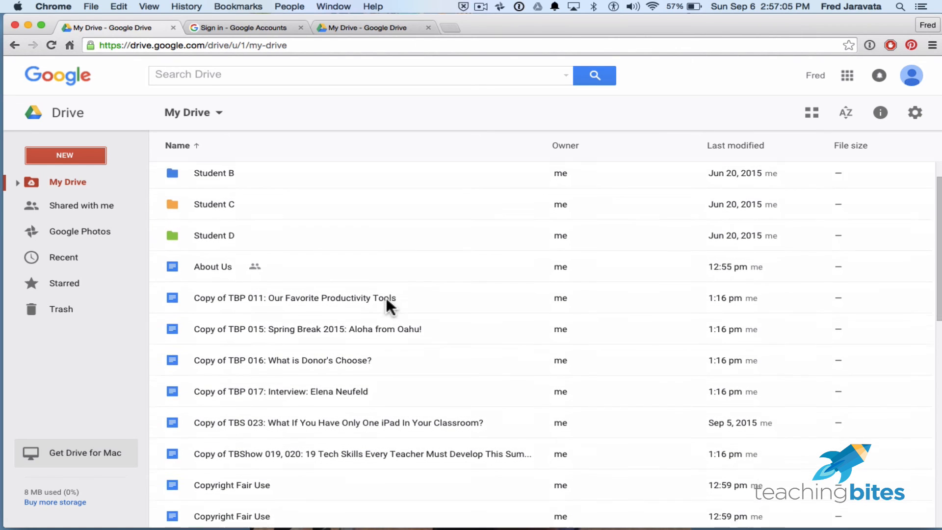
scroll(387, 302, down, 1)
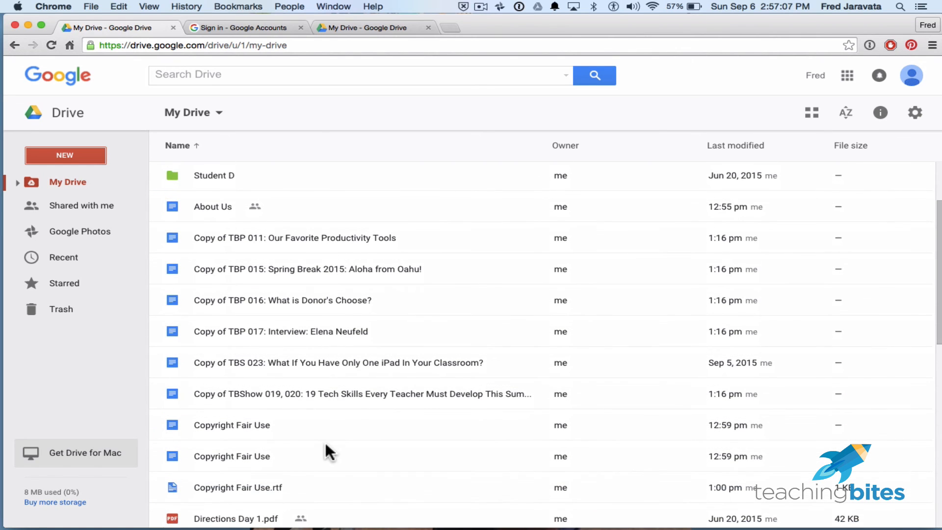
scroll(325, 444, down, 6)
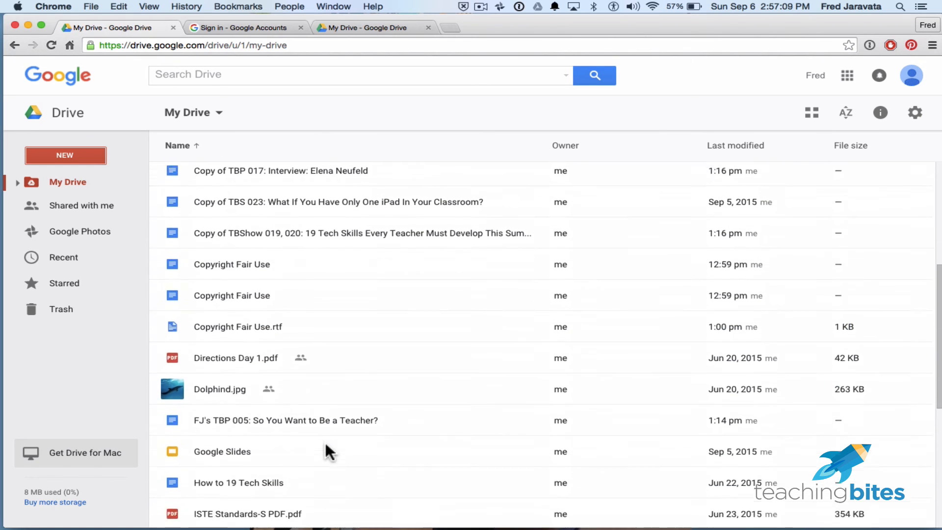
scroll(325, 445, down, 9)
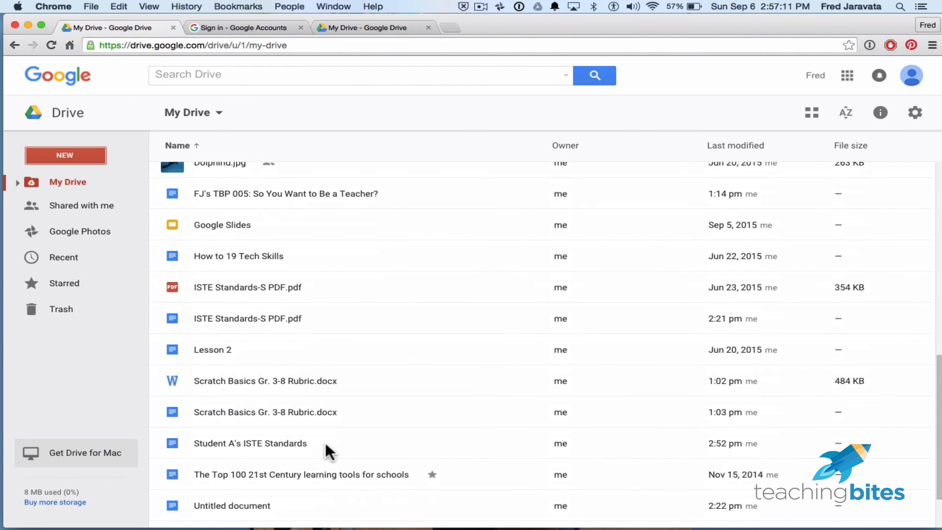
scroll(325, 444, up, 15)
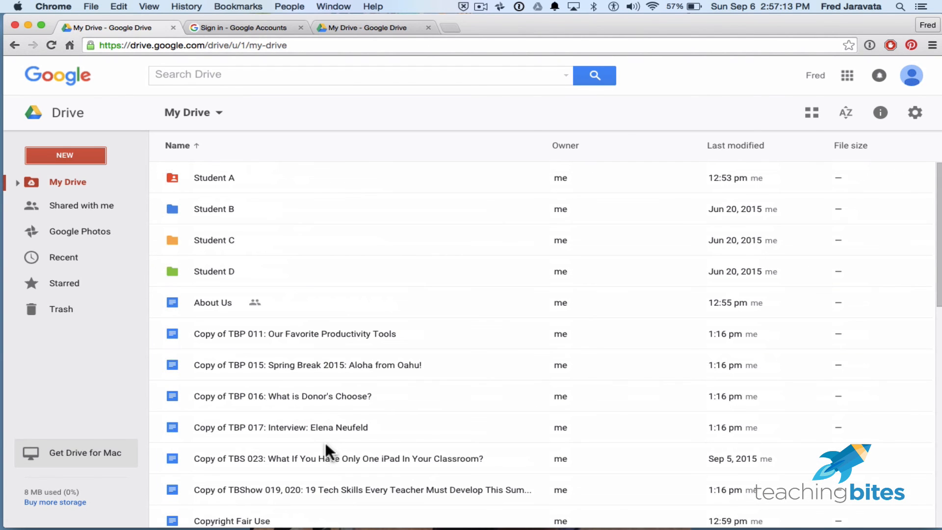